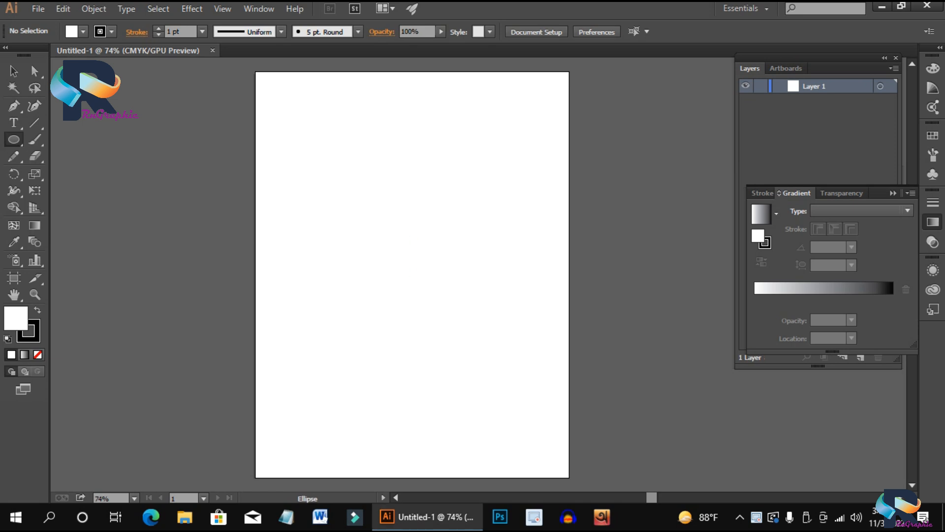
Step: Create a 1.5 in by 1.5 in circle and centre it horizontally and vertically on the artboard
click(413, 246)
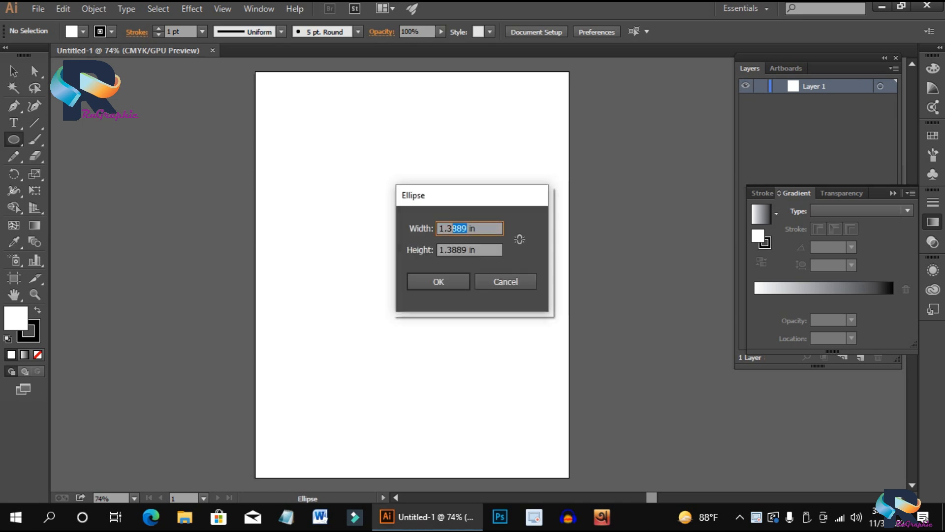
key(Tab)
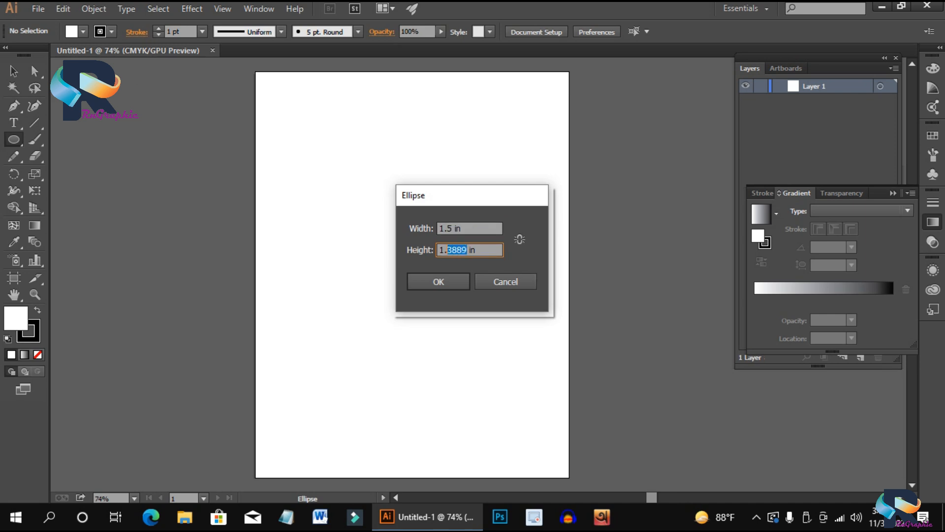
text(5)
click(438, 282)
click(586, 31)
click(644, 31)
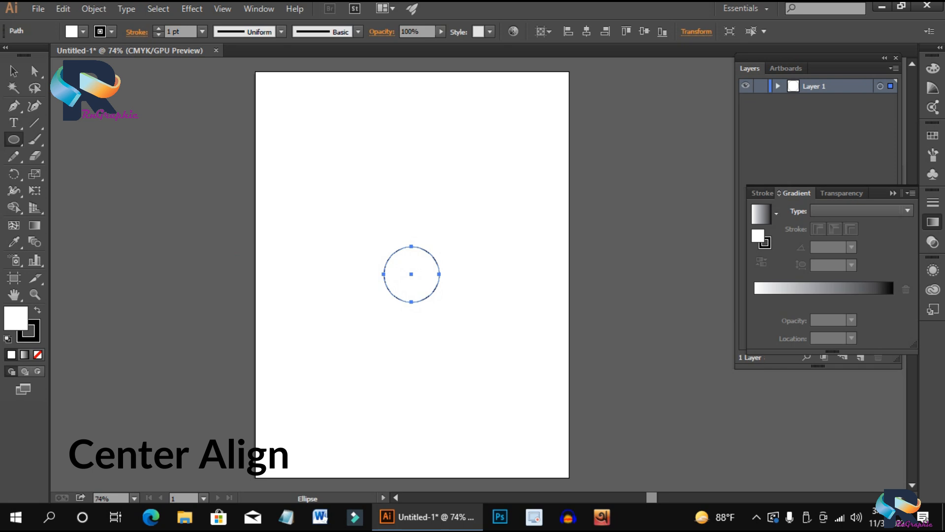
Step: Create a second circle 3 in wide and 3 in high over the small circle
click(411, 273)
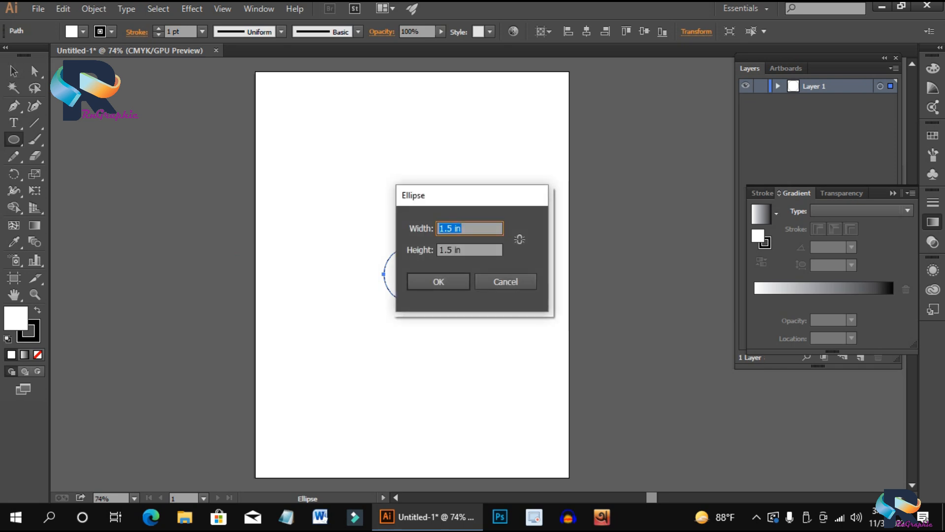
key(Tab)
text(3in)
key(Return)
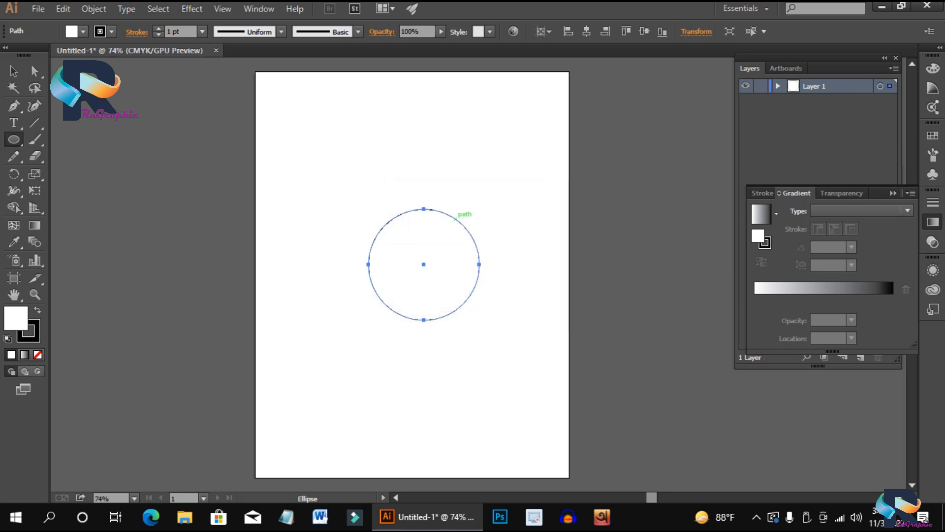
Step: Remove the fill from both circles so only their outlines are drawn
key(v)
key(ctrl+a)
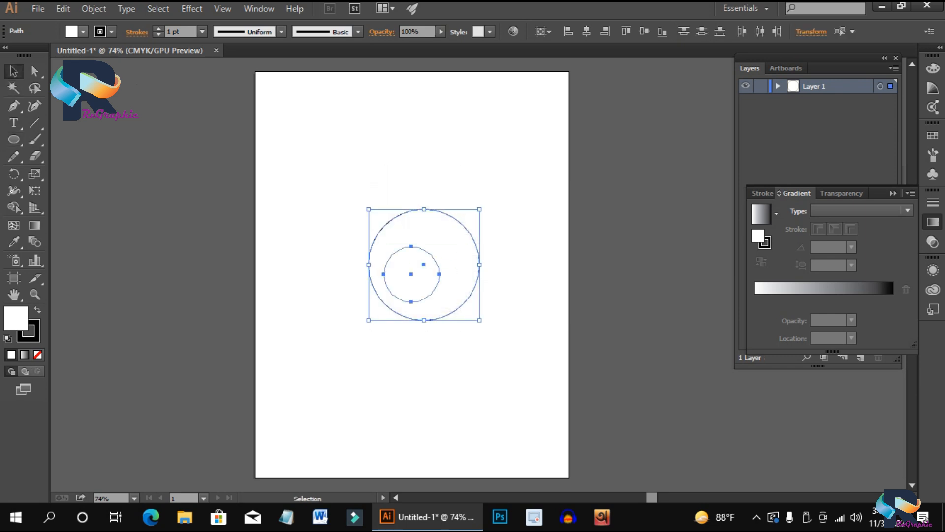
click(83, 32)
click(8, 55)
click(315, 158)
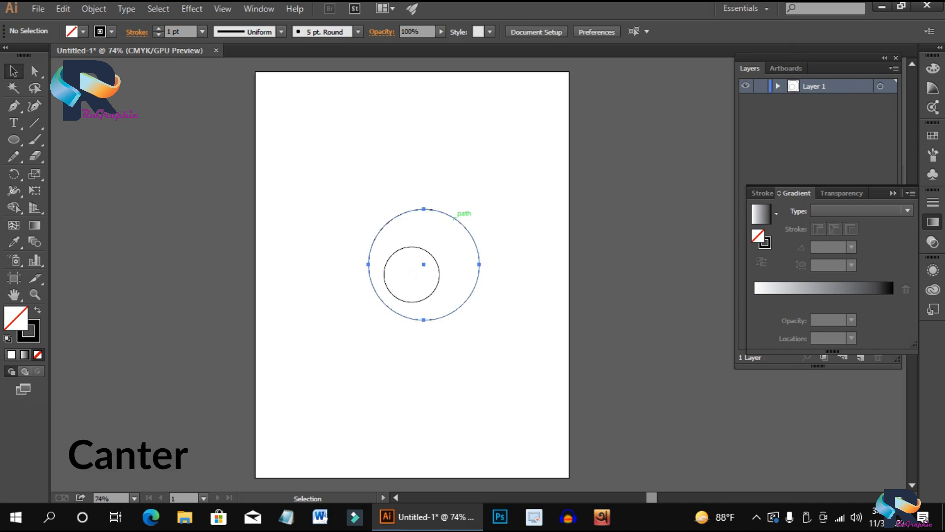
Step: Centre the large circle horizontally and vertically on the artboard, concentric with the small one
click(455, 218)
click(587, 32)
click(644, 32)
click(512, 162)
scroll(440, 211, down, 3)
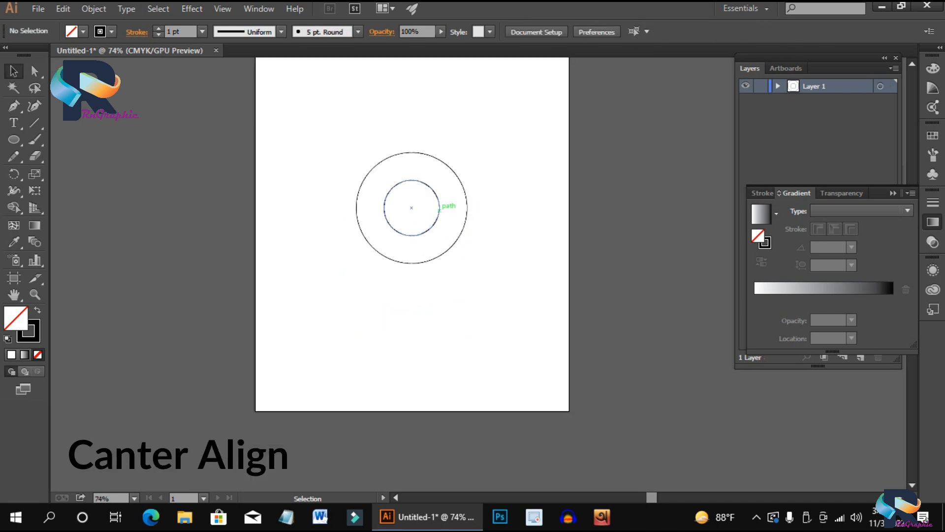
scroll(439, 210, up, 1)
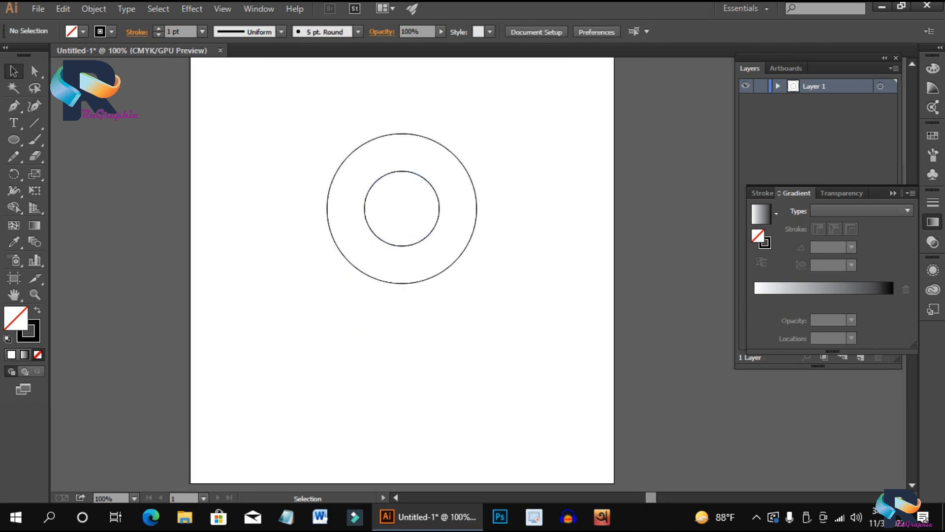
Step: Draw a horizontal line through the shared centre of the circles, extending slightly beyond the outer circle on both sides
key(ctrl+a)
key(backslash)
mouse_move(320, 208)
mouse_down()
mouse_move(498, 209)
mouse_move(485, 208)
mouse_up()
click(402, 208)
click(499, 295)
key(v)
drag(276, 112, 489, 286)
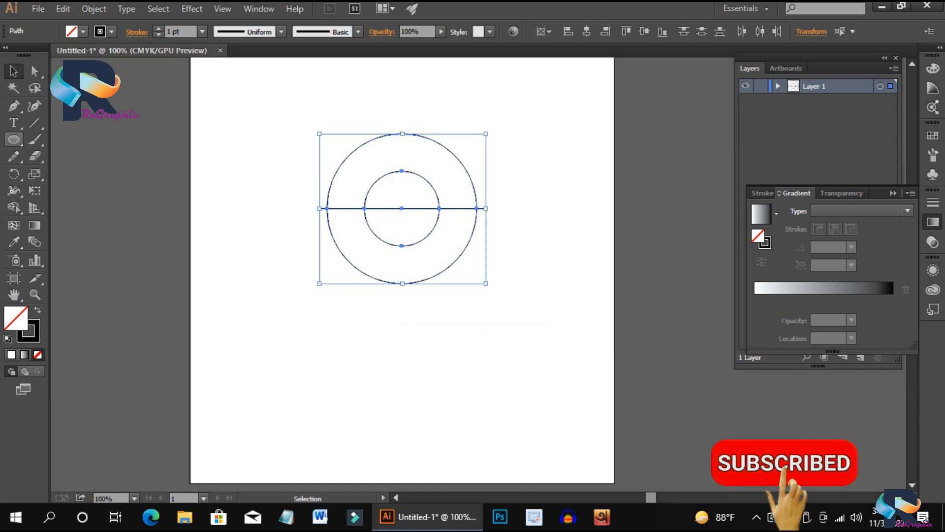
Step: Draw a vertical line through the circles' centre, extending past the outer circle's upper and lower edges
key(backslash)
drag(402, 129, 402, 297)
key(v)
drag(329, 127, 438, 268)
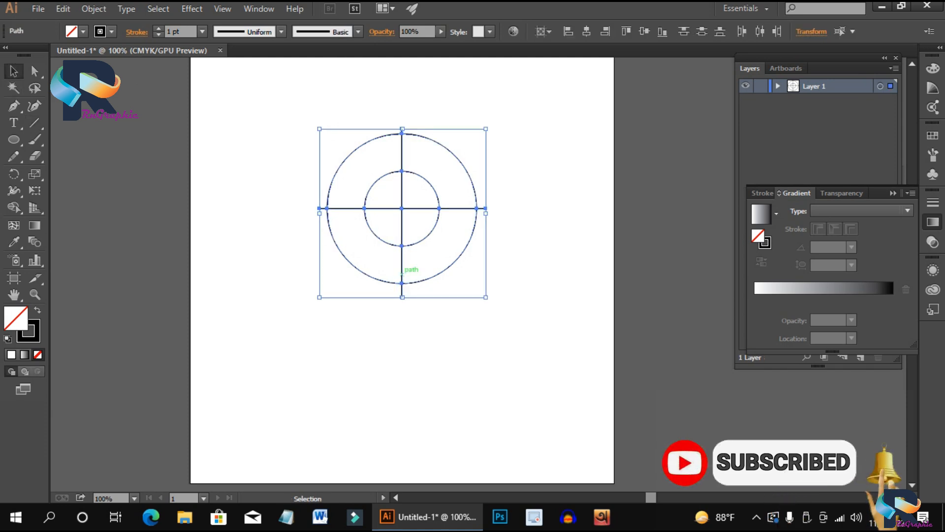
click(433, 295)
Step: Move the small circle straight down so its top meets the large circle's centre and its bottom meets the large circle's bottom
click(423, 178)
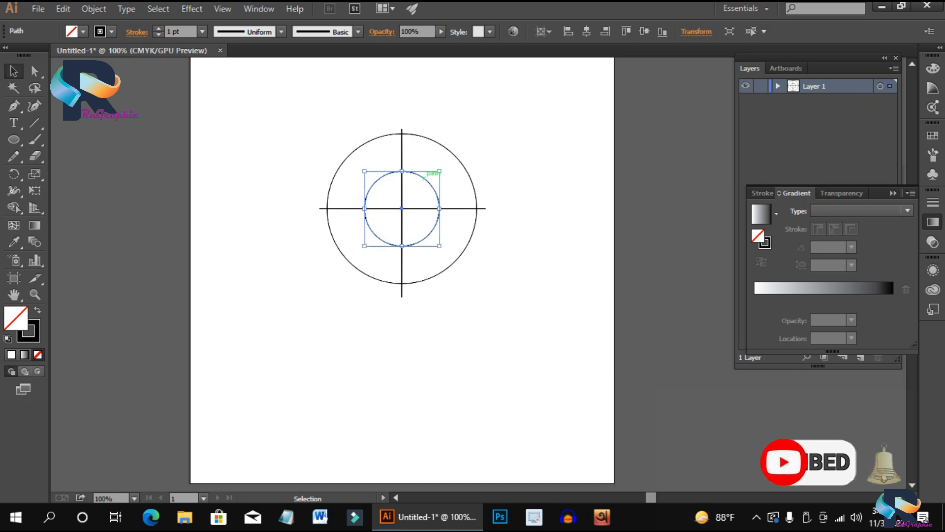
click(63, 8)
click(88, 74)
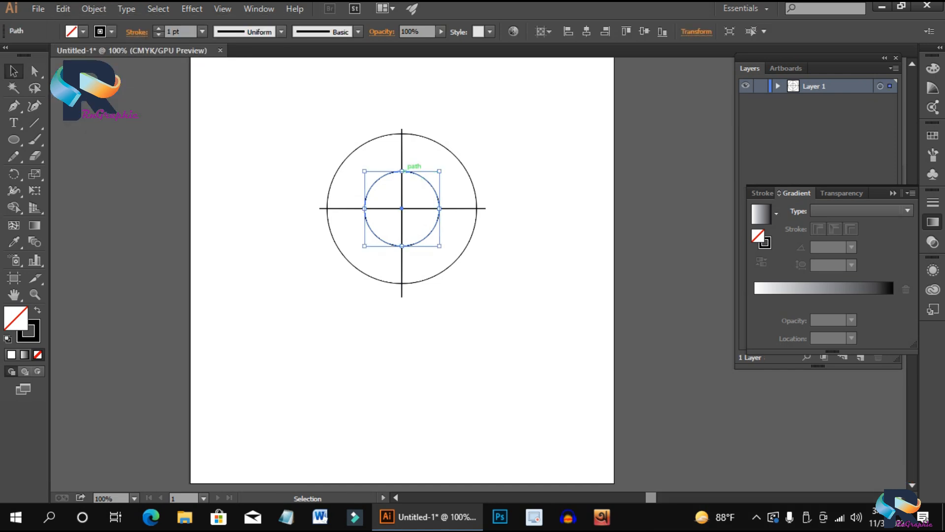
shift+click(407, 172)
click(407, 171)
drag(407, 172, 406, 209)
Step: Examine how the small circle meets the large circle's centre and lower edge at close range
scroll(404, 210, up, 5)
scroll(394, 195, up, 3)
scroll(396, 186, down, 7)
scroll(397, 275, down, 1)
scroll(396, 275, up, 7)
scroll(373, 345, down, 5)
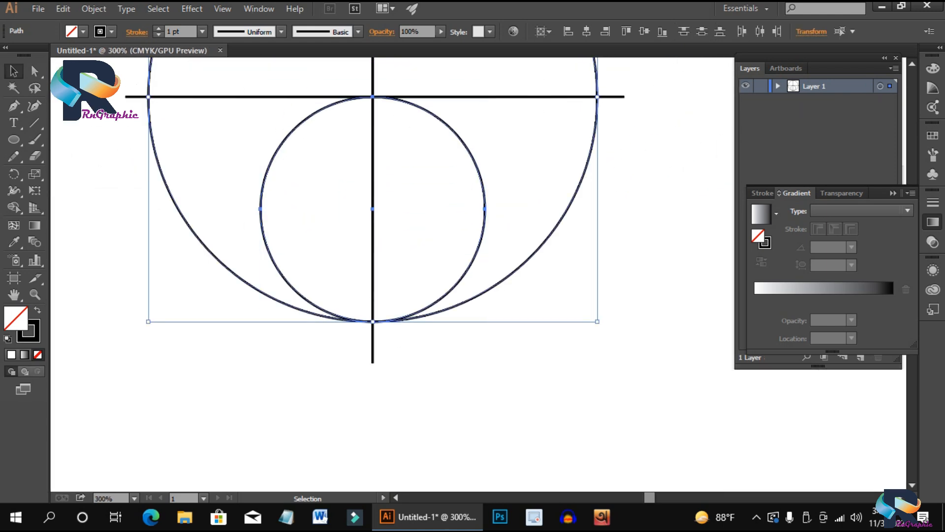
scroll(381, 324, up, 4)
scroll(361, 315, down, 5)
scroll(361, 315, up, 5)
scroll(339, 250, down, 2)
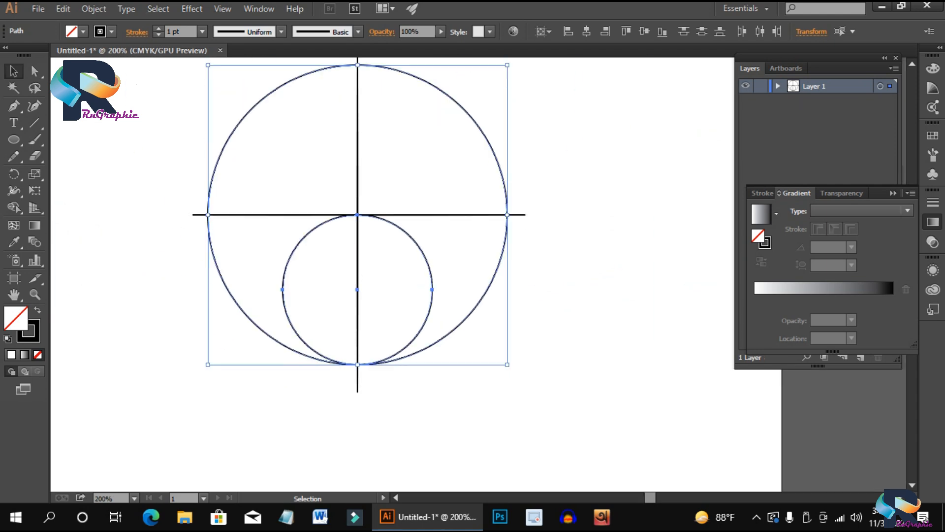
scroll(340, 250, down, 1)
Step: Use Shape Builder to remove the large circle's upper half and lower-right section plus the protruding line ends, keeping the lower-left quarter and small circle
click(445, 213)
click(417, 227)
click(63, 9)
click(129, 75)
click(451, 241)
drag(158, 98, 552, 362)
click(14, 207)
key(alt)
mouse_move(257, 139)
mouse_down()
mouse_move(453, 260)
mouse_move(563, 249)
mouse_move(128, 169)
mouse_move(364, 362)
mouse_move(180, 193)
mouse_move(200, 206)
mouse_up()
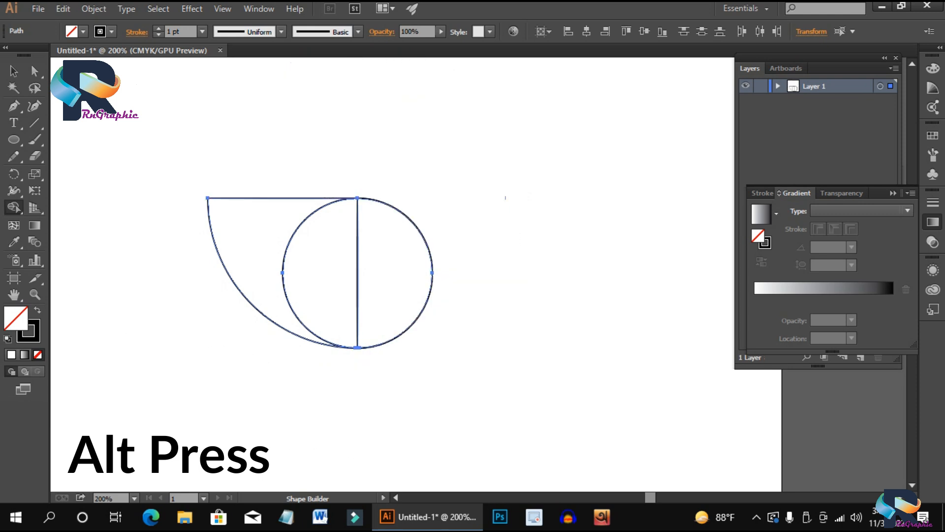
Step: Merge the two halves of the small circle into one shape with Shape Builder
click(14, 72)
click(246, 153)
scroll(357, 287, up, 1)
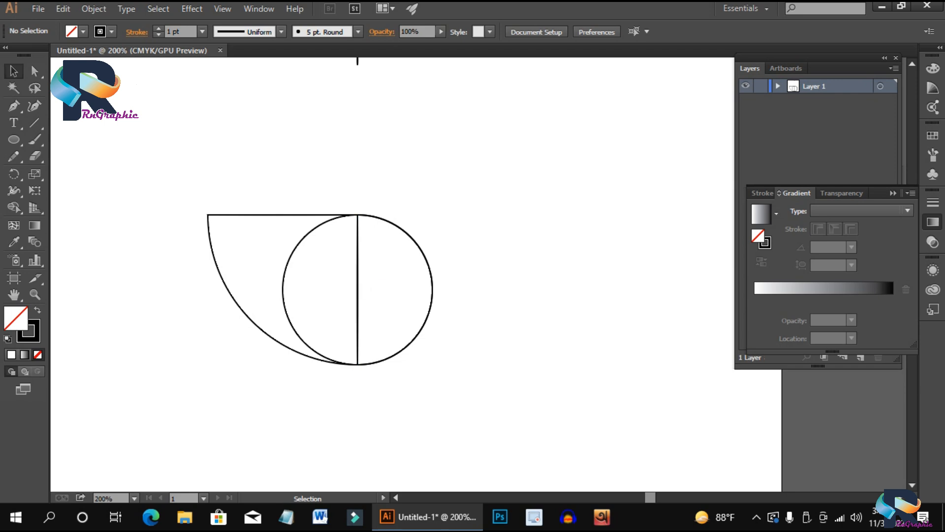
key(ctrl+a)
click(13, 207)
drag(325, 291, 393, 291)
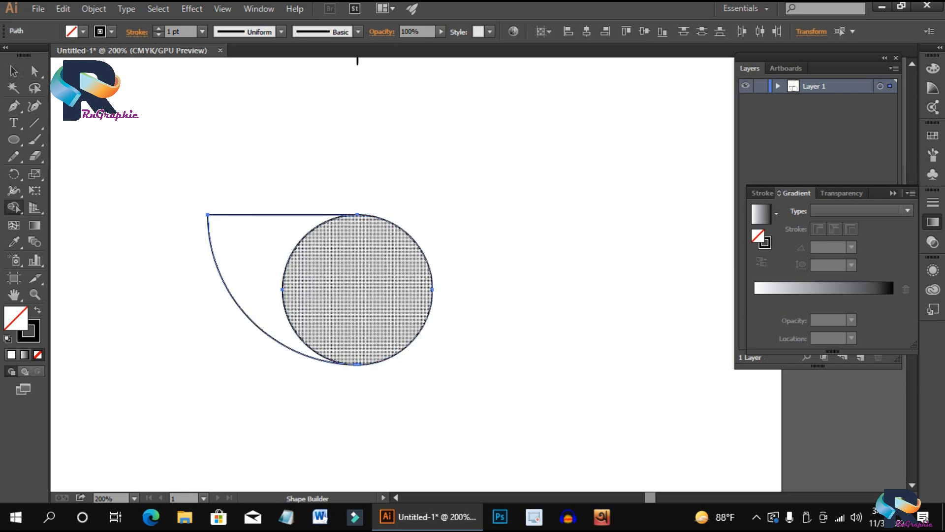
Step: Pull the leftover horizontal line off the shape's straight upper edge and delete it
click(13, 71)
click(348, 221)
scroll(347, 221, up, 2)
drag(319, 208, 343, 152)
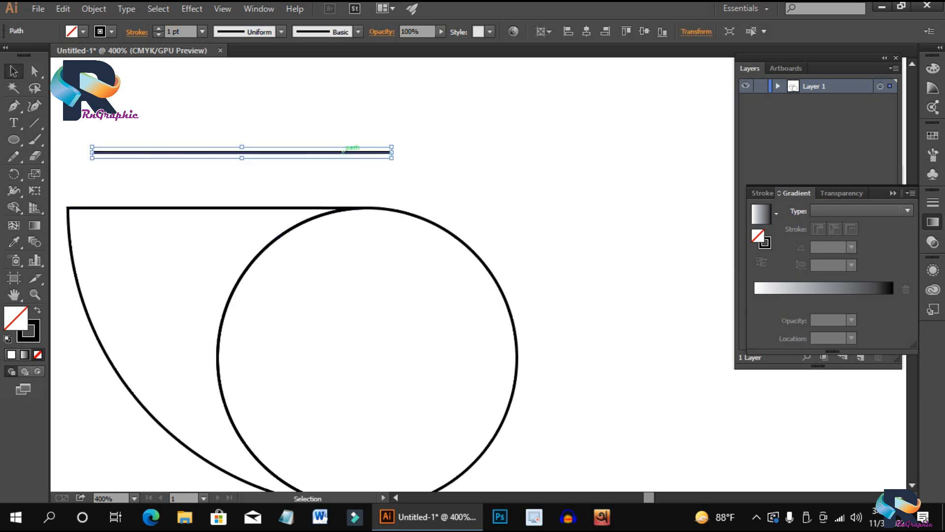
key(Delete)
scroll(340, 157, down, 2)
click(321, 174)
click(572, 221)
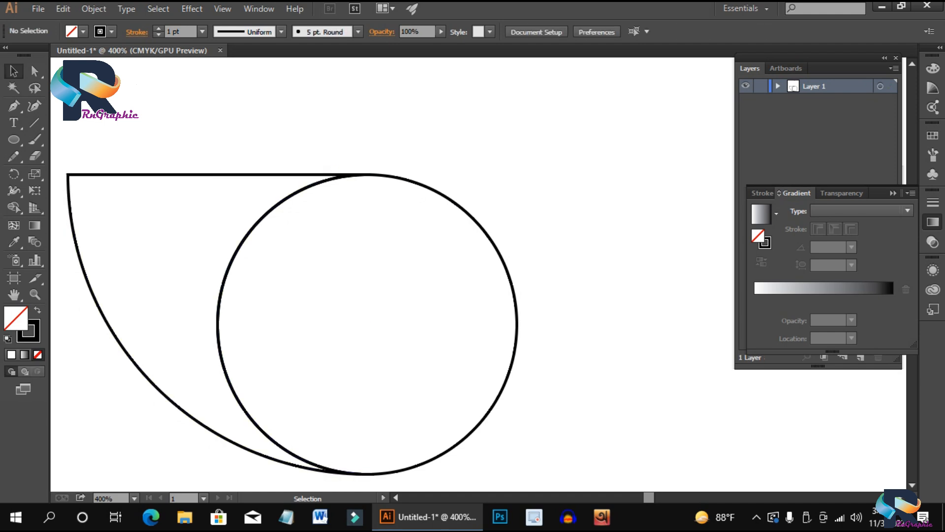
Step: Remove the anchor point at the circle's top from the left-hand shape with the Pen tool, leaving a leaf form
scroll(573, 221, down, 2)
click(447, 198)
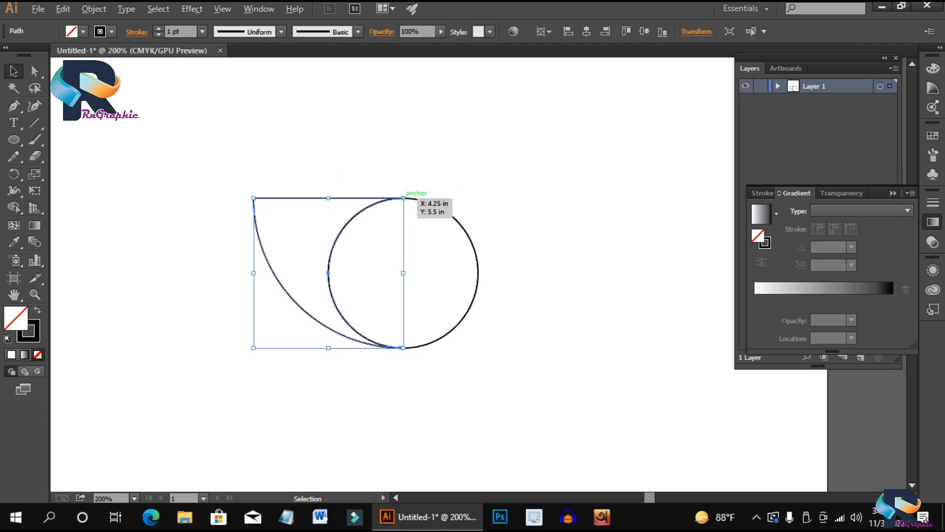
scroll(537, 200, up, 2)
click(14, 106)
click(403, 196)
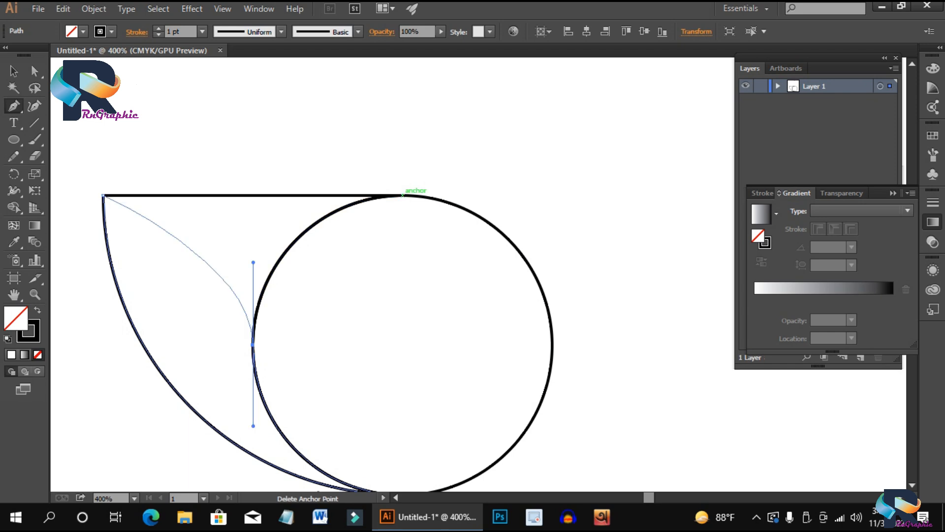
scroll(402, 196, left, 2)
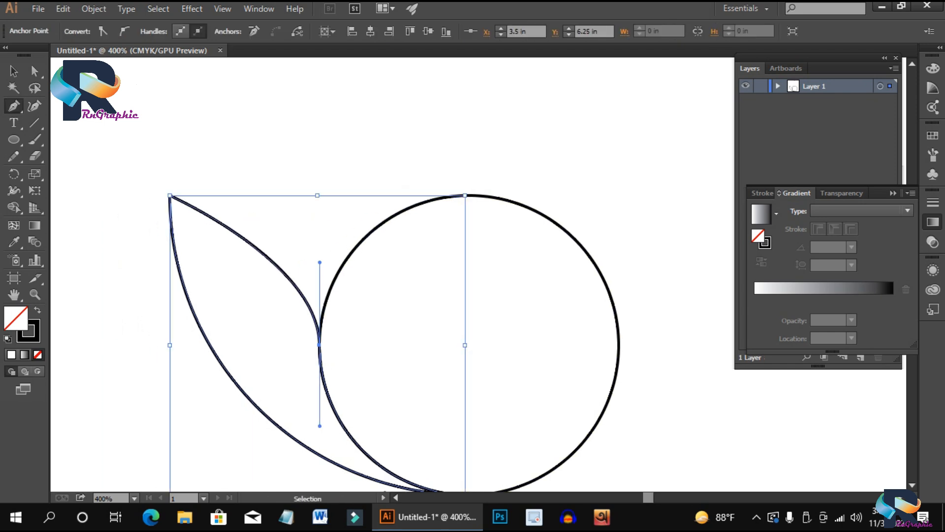
click(469, 196)
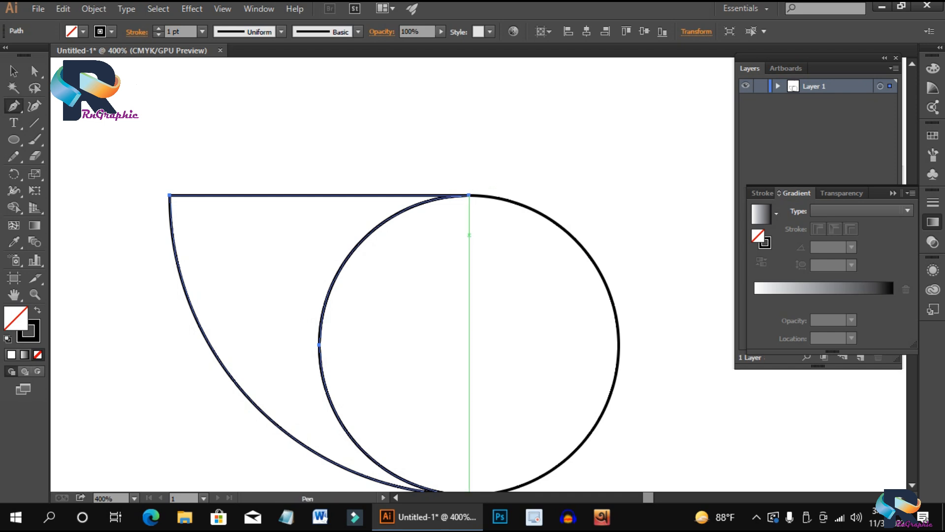
click(470, 196)
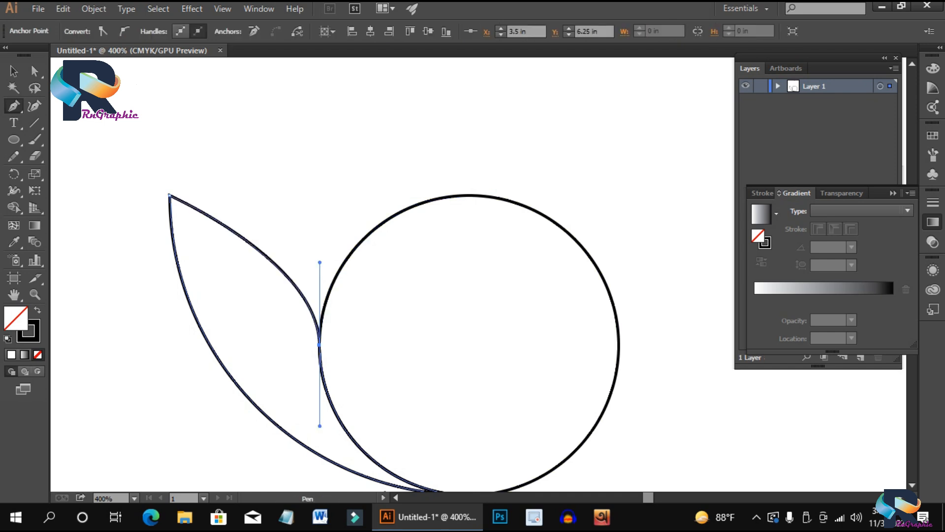
scroll(469, 195, down, 2)
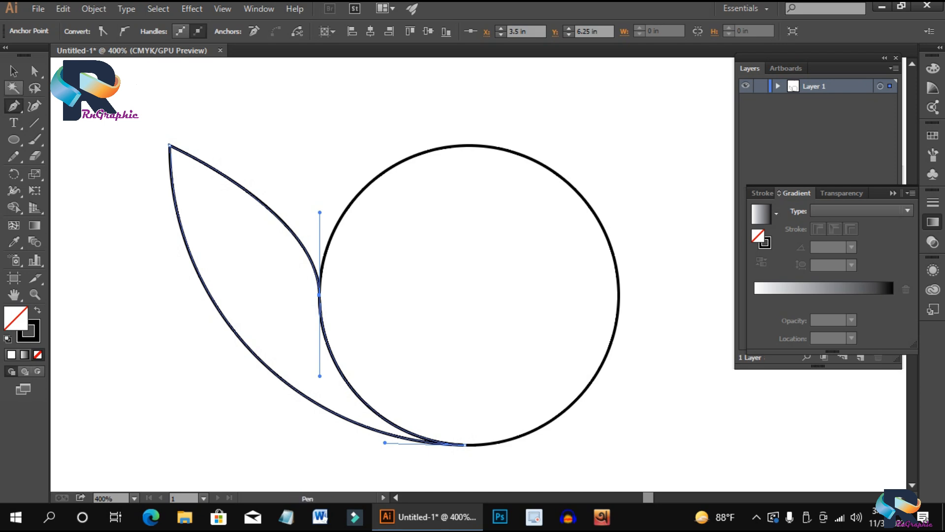
Step: Lengthen the upward handle of the leaf's inner anchor so its upper edge bulges outward slightly
click(34, 72)
scroll(317, 323, up, 3)
scroll(322, 265, down, 2)
scroll(321, 237, down, 3)
scroll(321, 237, up, 2)
drag(315, 189, 315, 152)
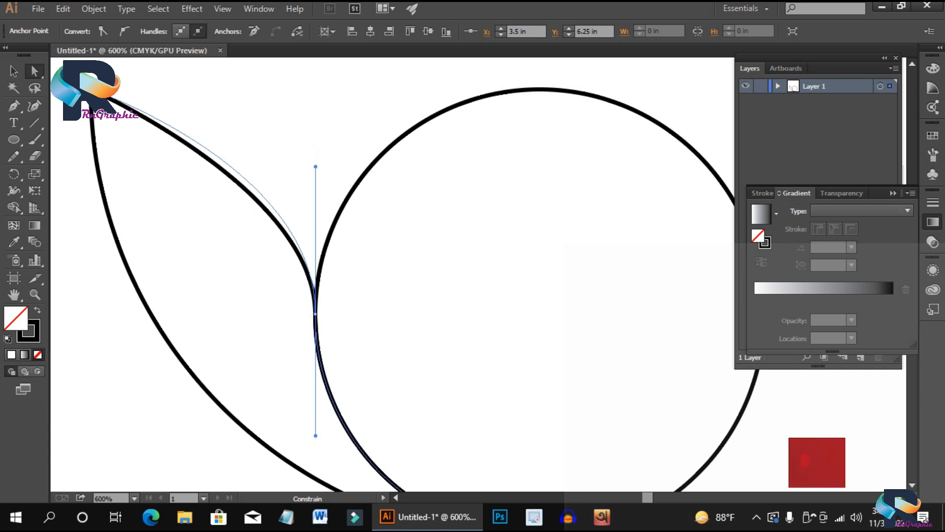
key(ctrl+minus)
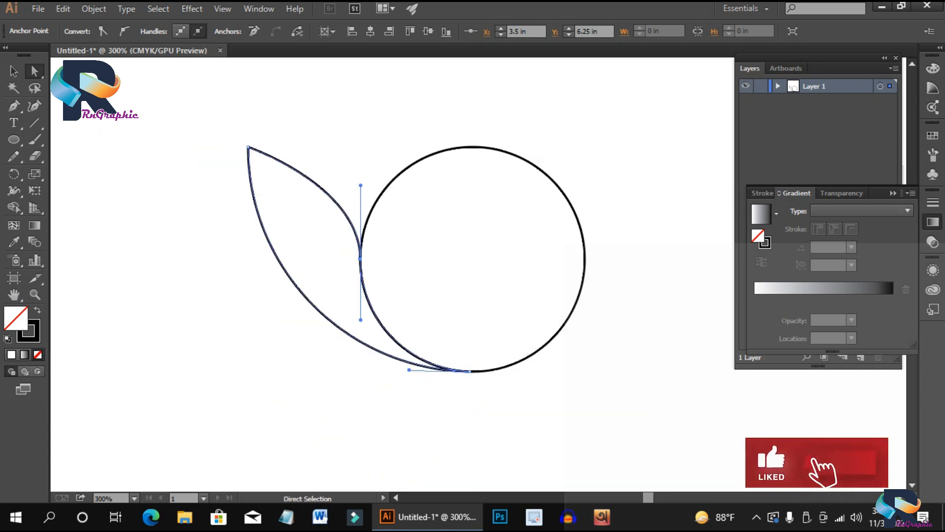
click(512, 314)
scroll(512, 314, up, 1)
scroll(512, 312, down, 1)
scroll(458, 302, right, 2)
scroll(397, 294, up, 1)
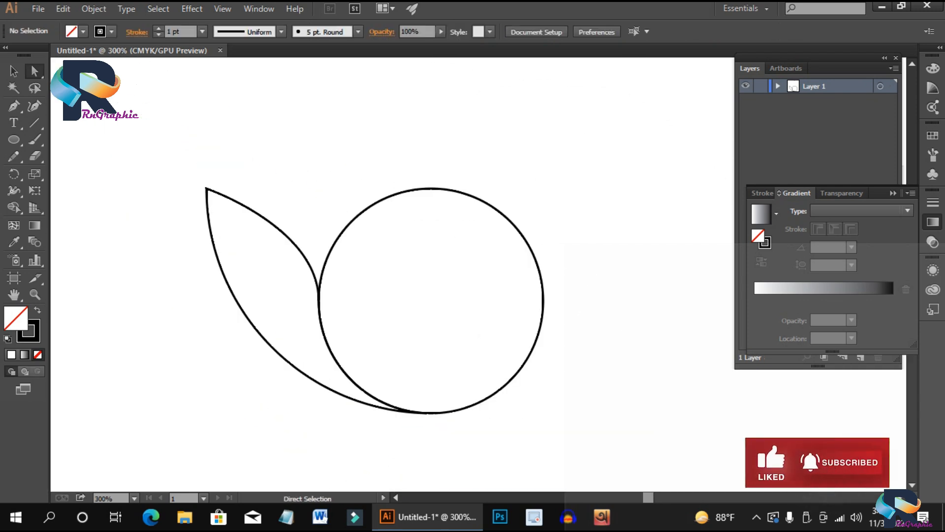
Step: Fill the leaf shape with light blue and remove its stroke
scroll(297, 281, down, 1)
click(259, 229)
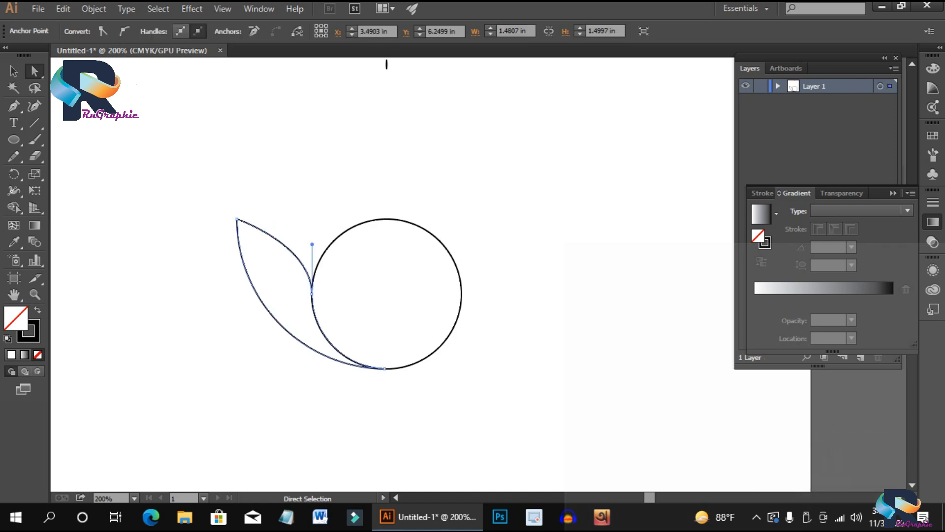
click(14, 71)
click(238, 206)
click(246, 222)
click(83, 31)
click(76, 55)
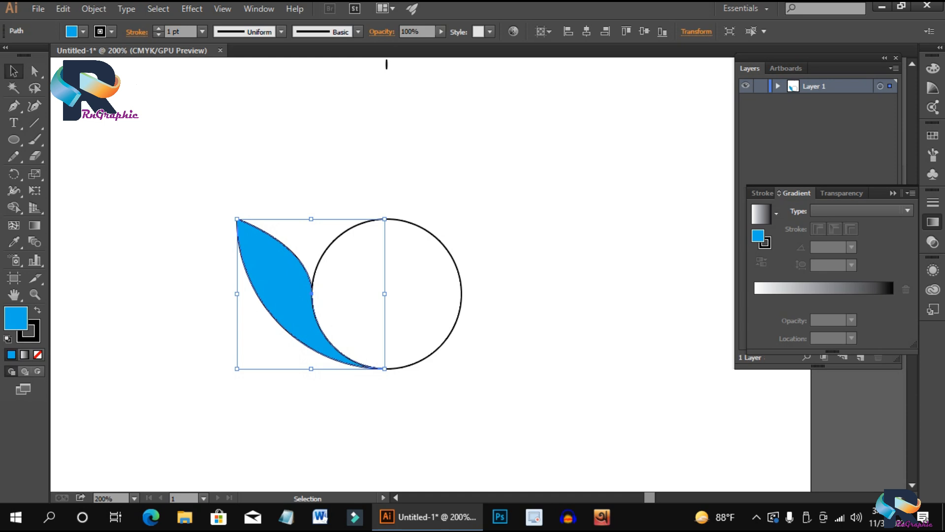
click(158, 35)
click(239, 191)
scroll(308, 306, up, 2)
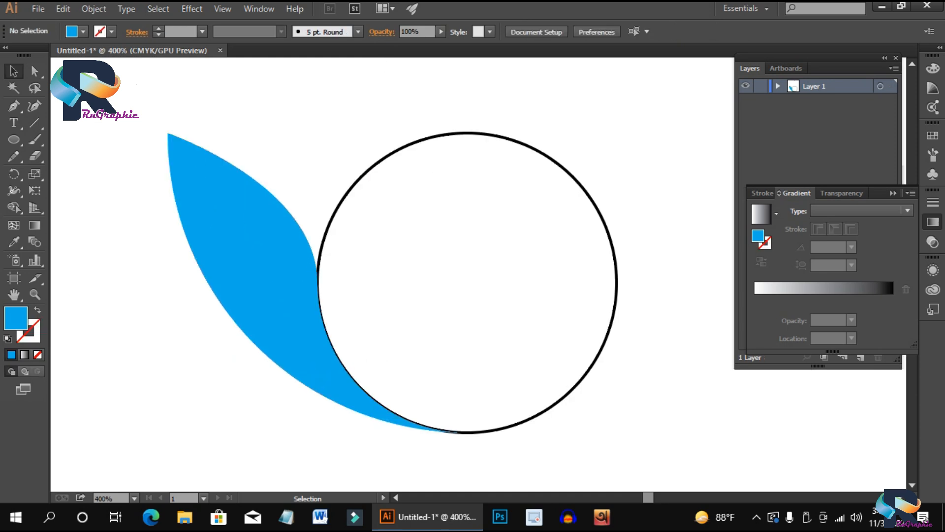
Step: Draw a vertical line through the centre of the remaining circle, extending slightly past its top and bottom
scroll(307, 305, right, 1)
click(230, 291)
drag(496, 140, 516, 224)
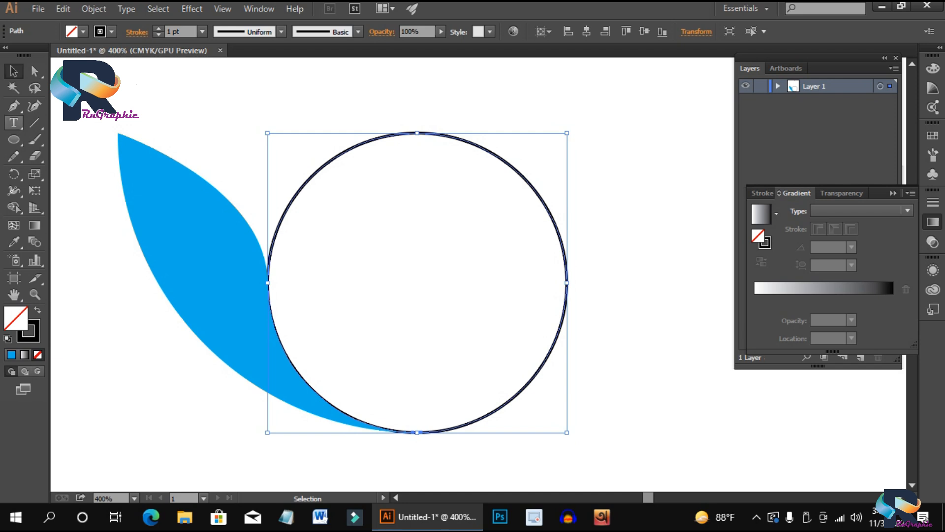
key(backslash)
drag(417, 133, 417, 449)
key(v)
drag(258, 90, 520, 204)
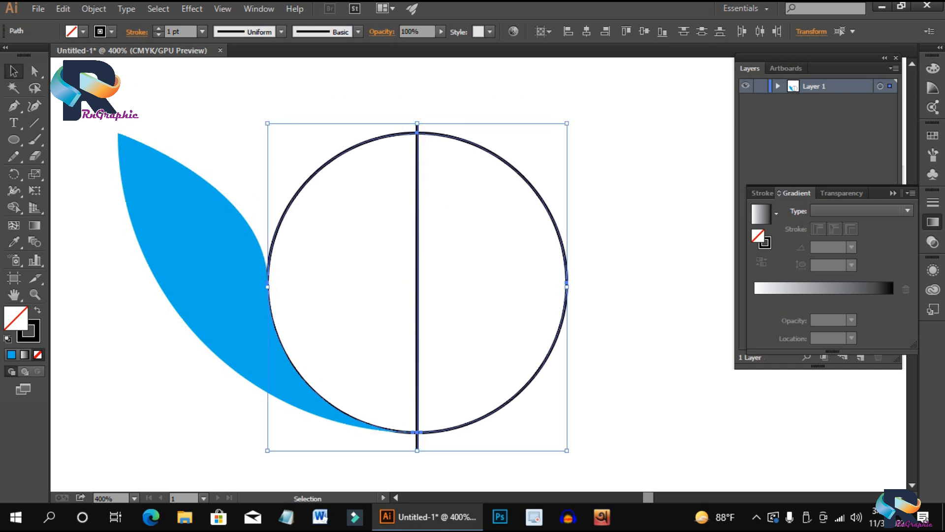
Step: Draw a horizontal line through the circle's centre, extending slightly past both sides
click(35, 122)
drag(258, 283, 605, 287)
key(v)
Step: Examine up close where the dividing lines cross the circle's outline
key(ctrl+equal)
key(ctrl+equal)
key(ctrl+equal)
scroll(182, 273, down, 3)
scroll(485, 283, up, 4)
scroll(431, 239, down, 3)
scroll(430, 239, down, 3)
scroll(313, 127, up, 3)
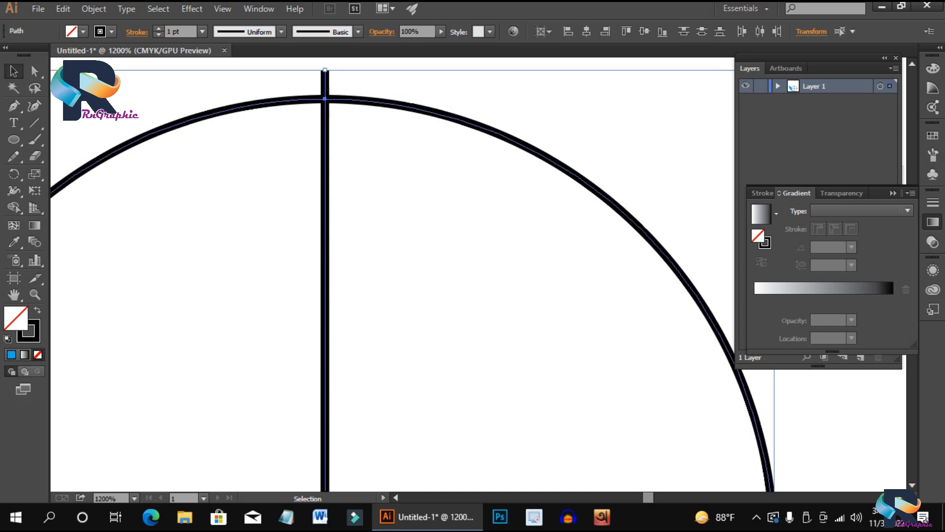
Step: Select the blue leaf and activate the Rotate tool
scroll(349, 140, down, 5)
scroll(349, 140, up, 1)
click(354, 137)
scroll(345, 227, up, 1)
scroll(345, 226, up, 1)
scroll(346, 226, down, 1)
scroll(345, 227, up, 1)
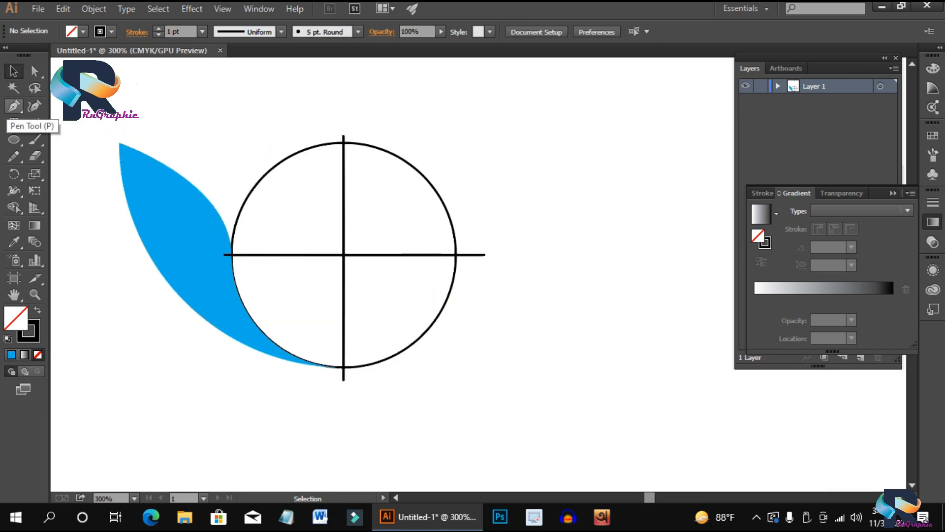
click(235, 296)
click(14, 174)
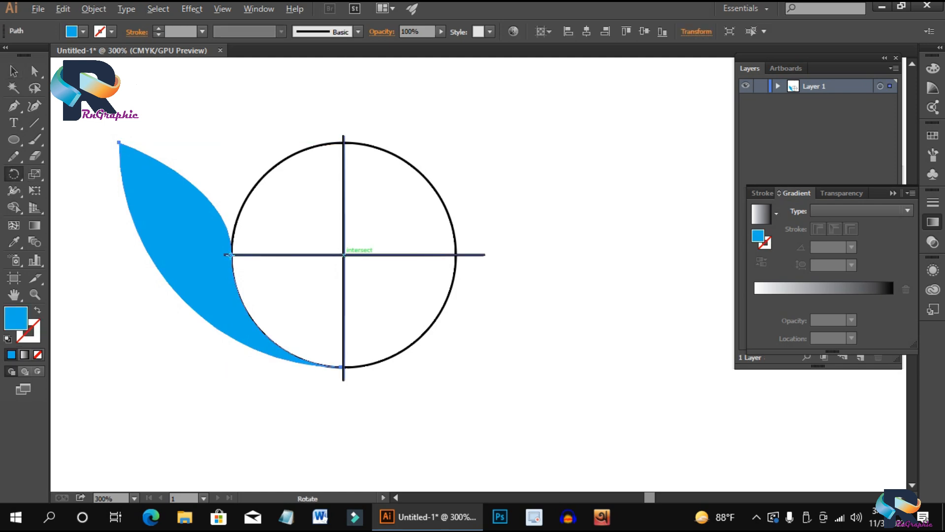
alt+click(344, 255)
drag(197, 131, 542, 154)
click(612, 291)
Step: Make a copy of the leaf rotated by 360/10 (36°) about the point where the two guide lines cross
alt+click(344, 255)
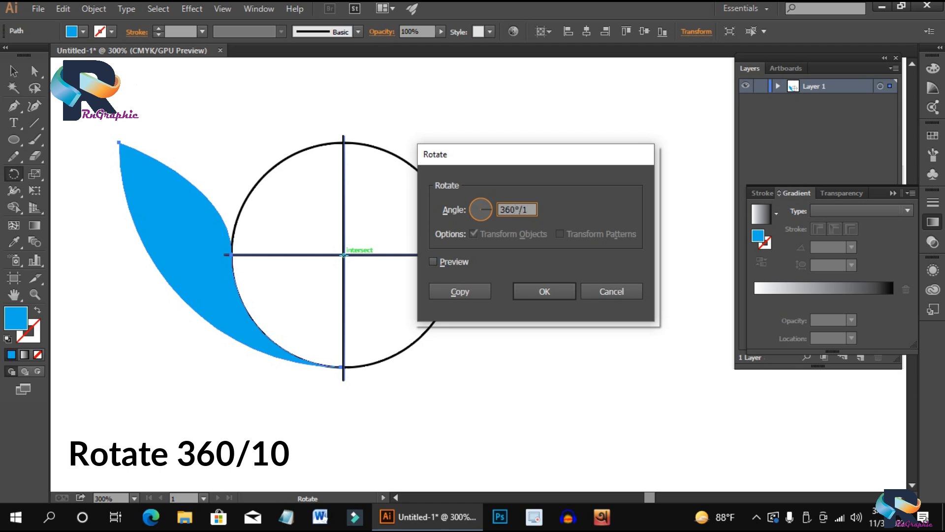
click(434, 261)
click(434, 261)
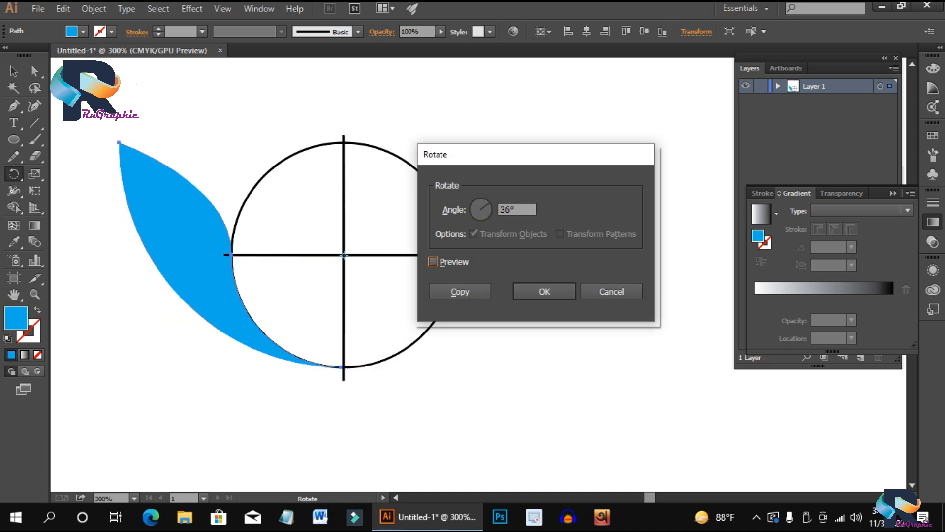
click(433, 262)
click(460, 291)
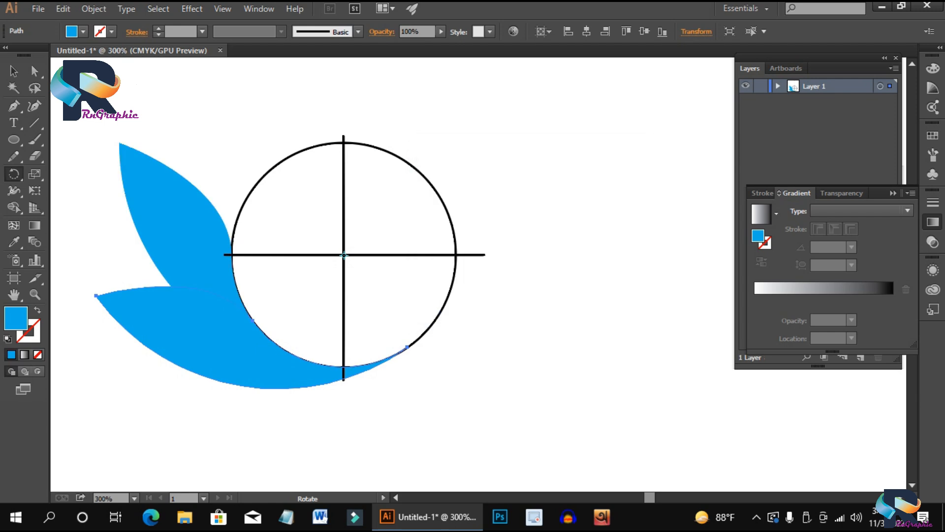
Step: Repeat the rotated copy until the leaves form a complete ring around the circle
key(ctrl+d)
key(ctrl+d)
key(ctrl+d)
key(ctrl+d)
key(ctrl+d)
key(ctrl+d)
key(ctrl+d)
key(ctrl+d)
key(ctrl+d)
key(ctrl+d)
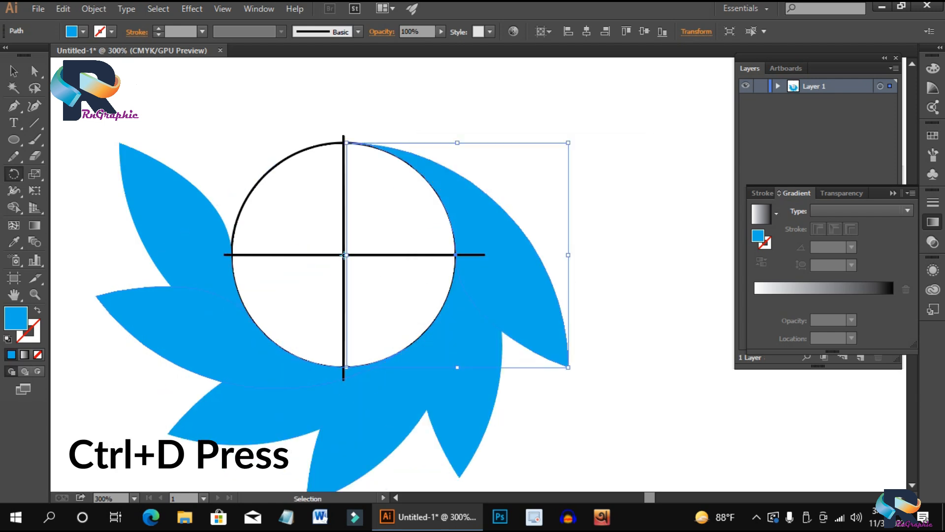
key(v)
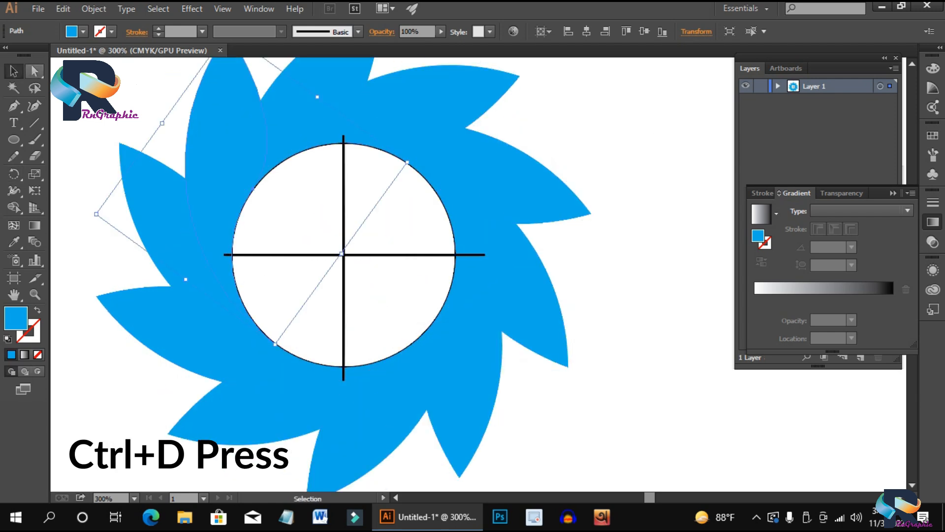
Step: Delete the leaves along the circle's right side and bottom, keeping the four on its upper left
click(298, 164)
scroll(298, 165, down, 1)
drag(490, 114, 411, 328)
click(493, 173)
drag(460, 192, 452, 209)
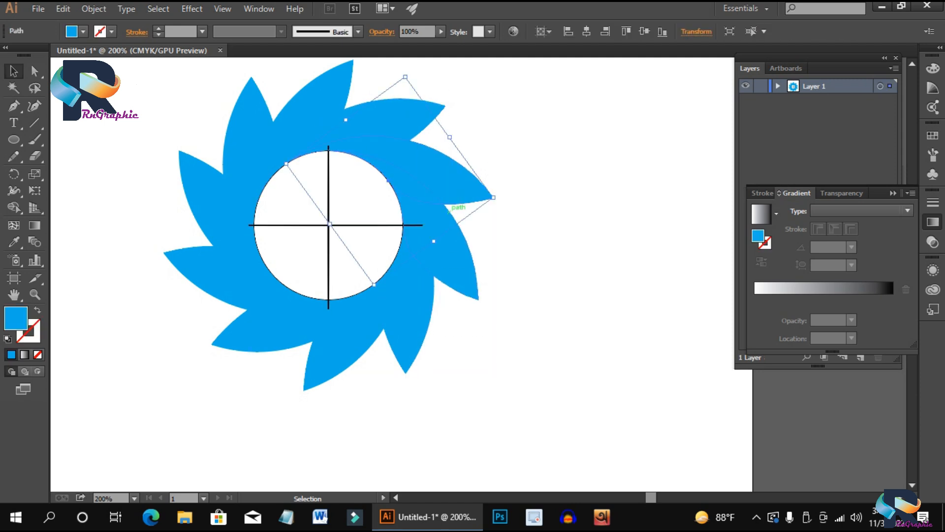
key(Delete)
drag(492, 231, 339, 379)
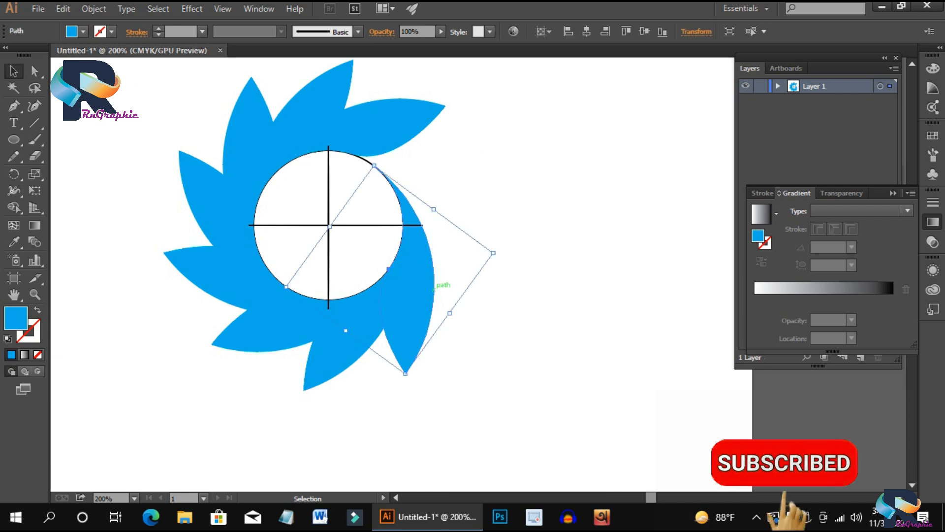
key(Delete)
click(295, 330)
key(Delete)
click(400, 125)
key(Delete)
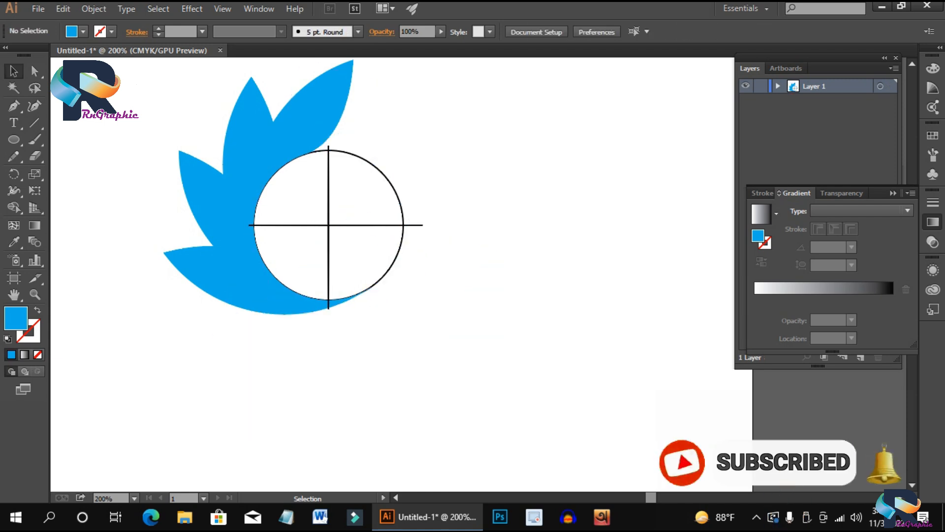
Step: Select the entire artwork and move it about 3.8 in left and 0.6 in up, partly off the artboard
scroll(399, 147, up, 1)
key(ctrl+a)
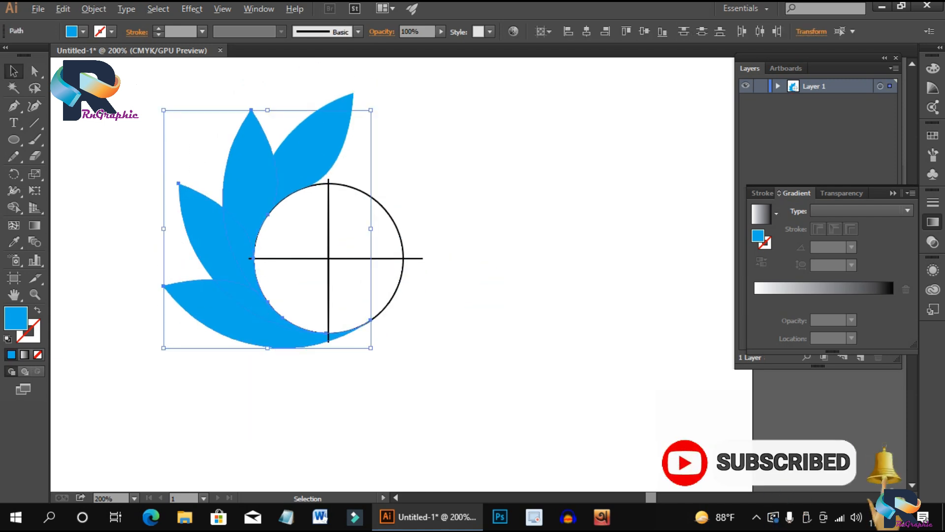
key(ctrl+minus)
drag(372, 247, 86, 200)
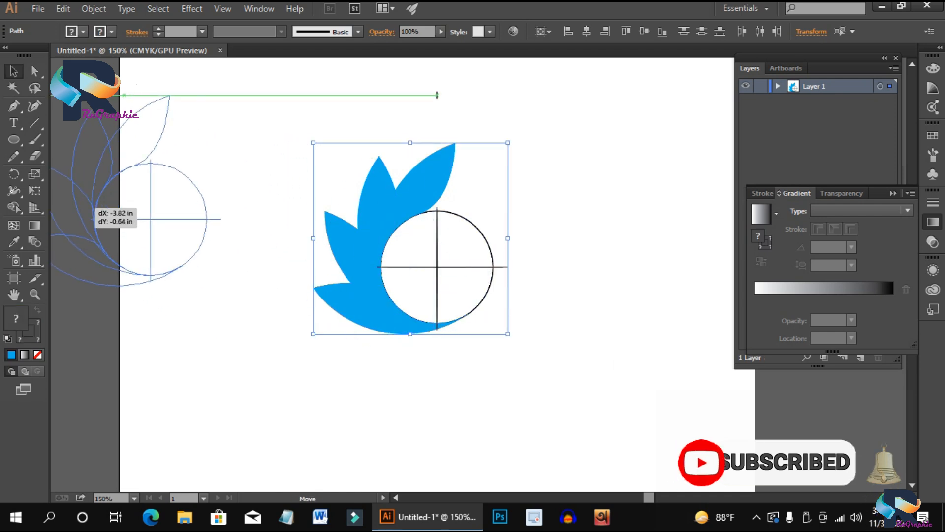
Step: Duplicate the topmost leaf onto the empty middle of the artboard
click(231, 148)
click(151, 131)
drag(133, 138, 453, 202)
click(512, 236)
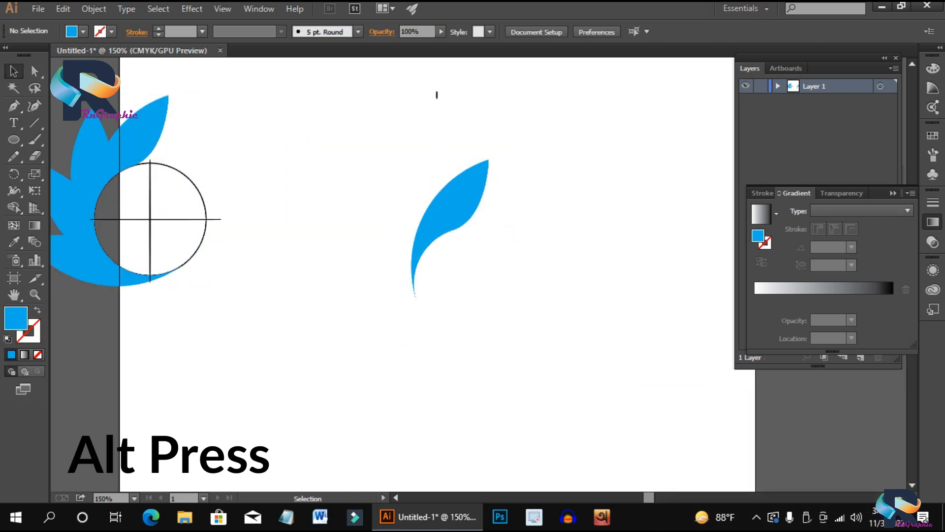
Step: Draw a curved Pen path across the copied leaf from its inner lower edge to its outer upper edge
scroll(449, 206, up, 1)
scroll(460, 201, down, 2)
scroll(460, 205, up, 1)
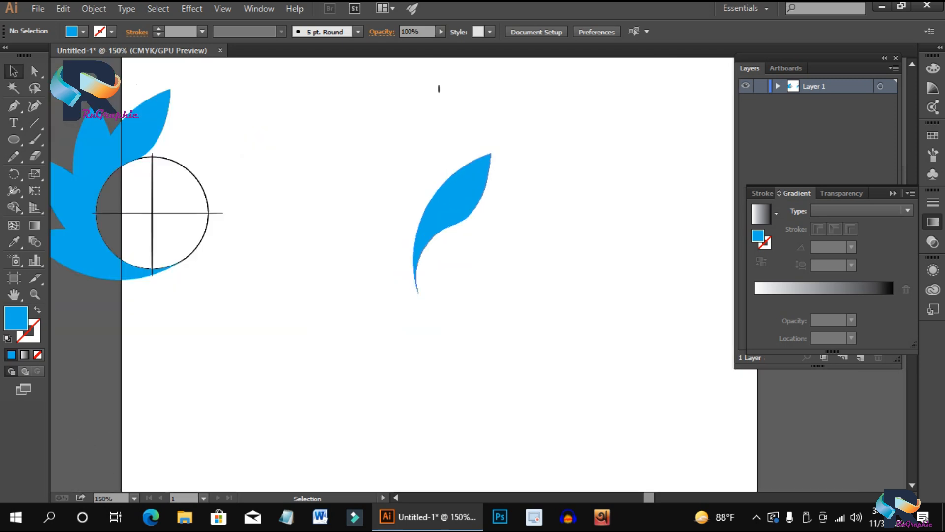
scroll(465, 201, up, 1)
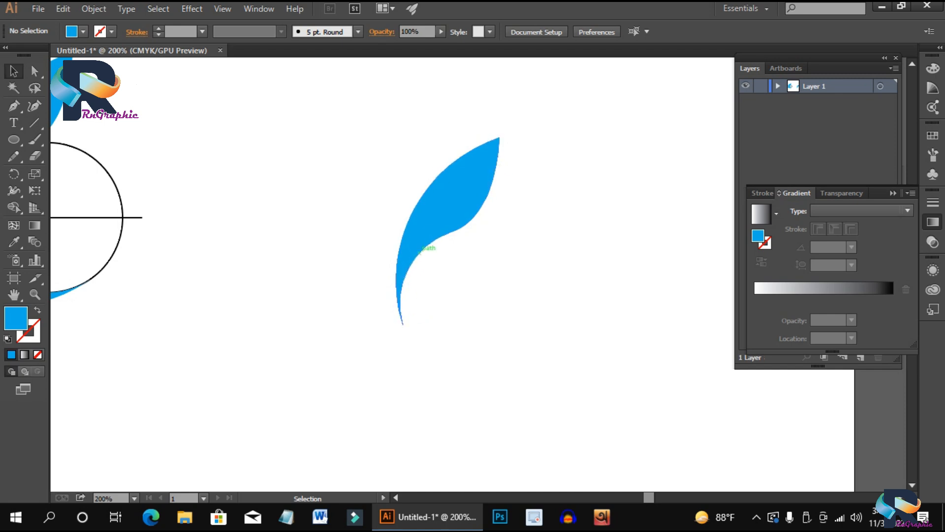
key(p)
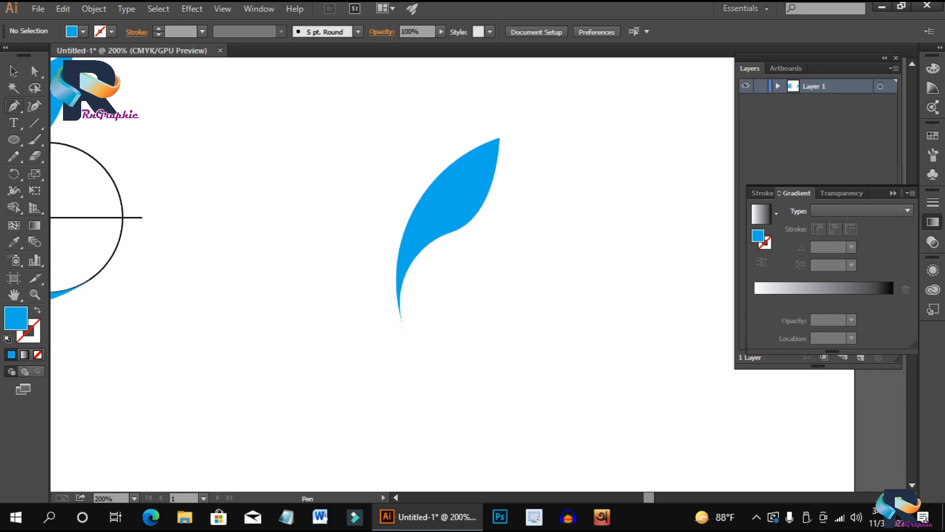
click(412, 261)
drag(441, 172, 465, 148)
key(ctrl+z)
key(ctrl+z)
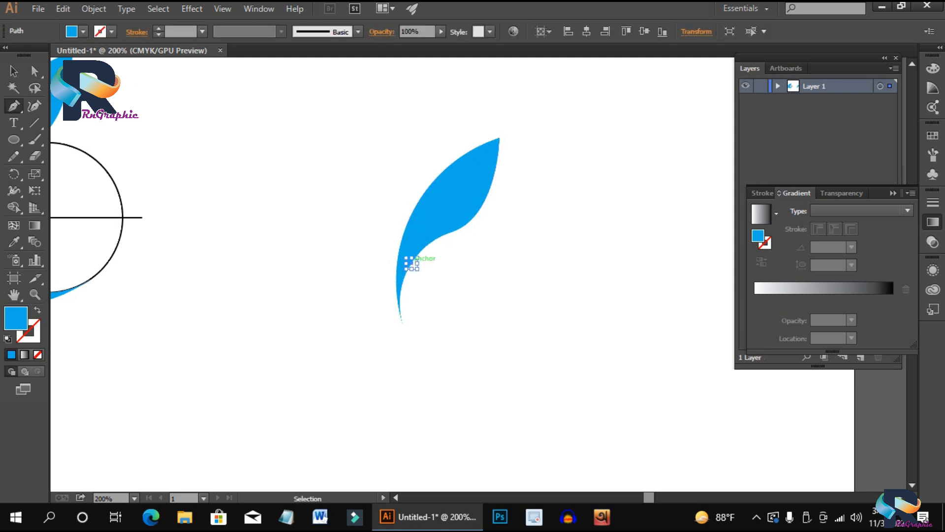
drag(412, 261, 457, 143)
scroll(442, 183, up, 3)
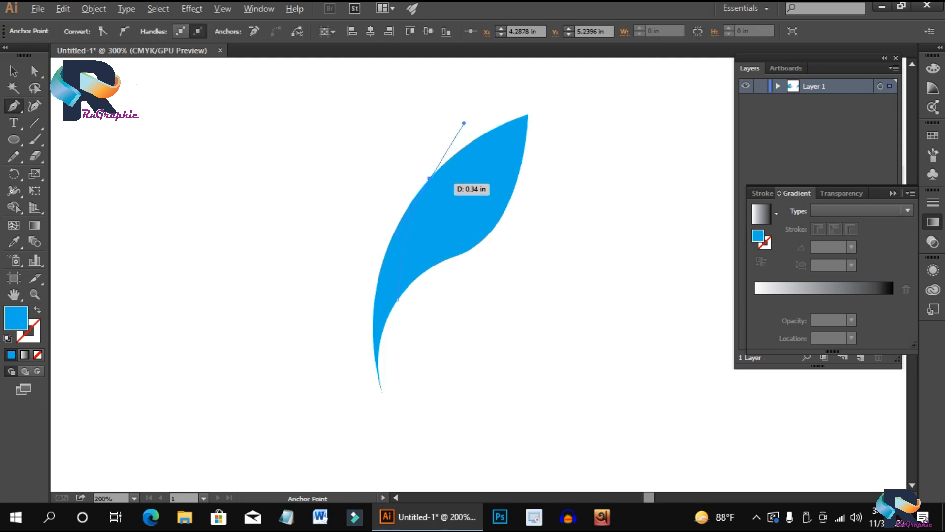
click(416, 175)
Step: Close the path with straight segments that run outside the leaf and enclose its lower, narrow part
scroll(410, 175, down, 3)
click(315, 151)
click(302, 240)
click(302, 300)
click(334, 334)
click(424, 332)
click(389, 255)
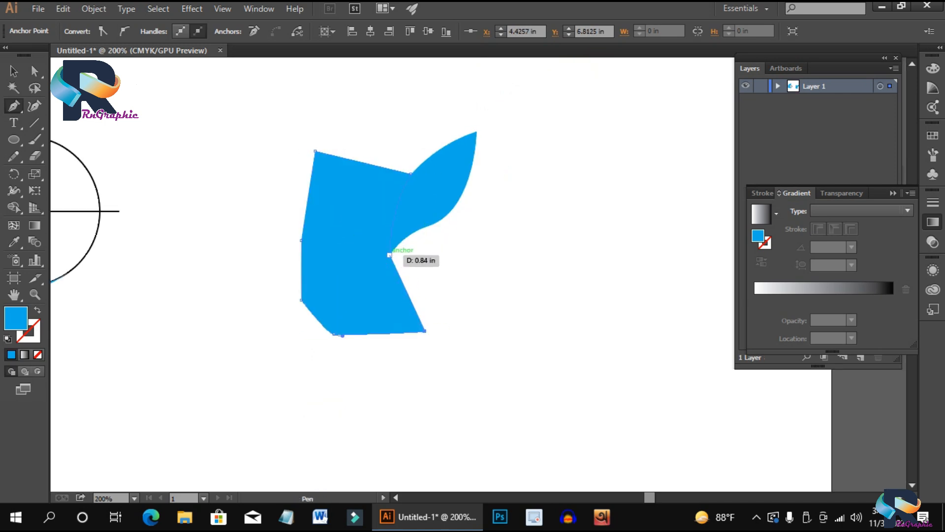
Step: Select the leaf and the drawn shape, and remove the area outside the leaf with Shape Builder
click(13, 70)
drag(266, 207, 433, 302)
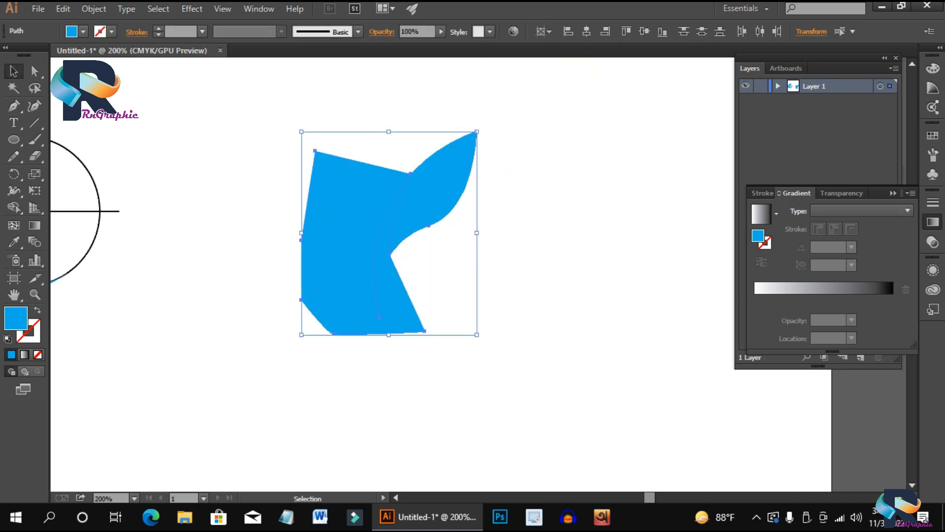
click(13, 207)
alt+click(325, 290)
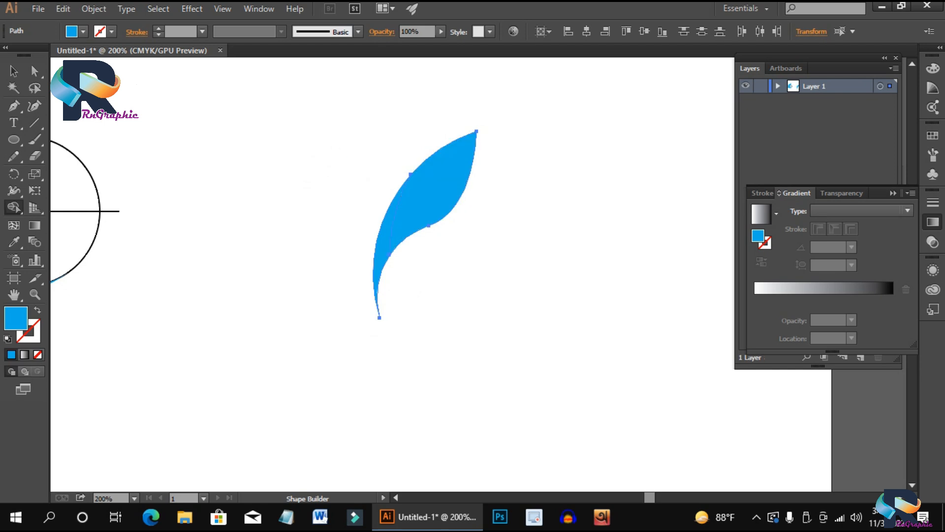
Step: Fill both leaf pieces with the linear white-to-black gradient and deselect them
click(761, 214)
click(429, 194)
click(386, 229)
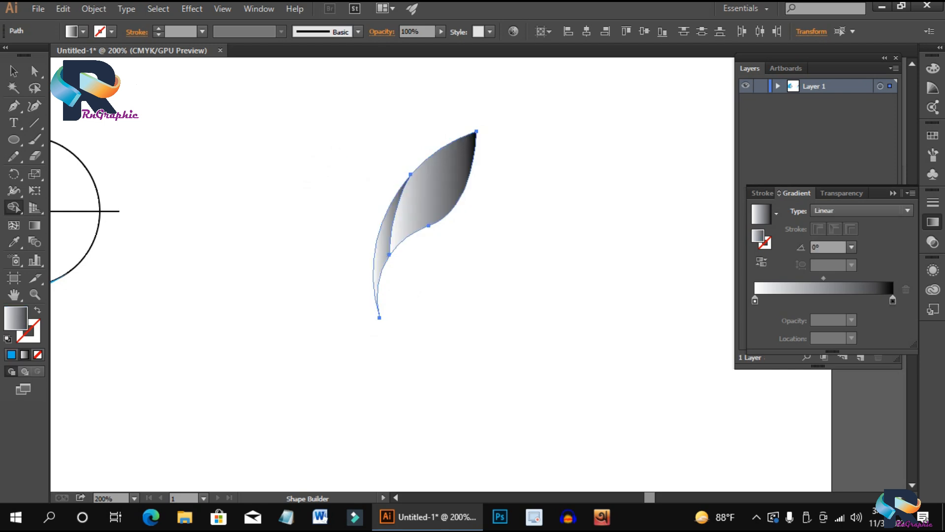
click(14, 72)
click(506, 237)
scroll(505, 236, up, 1)
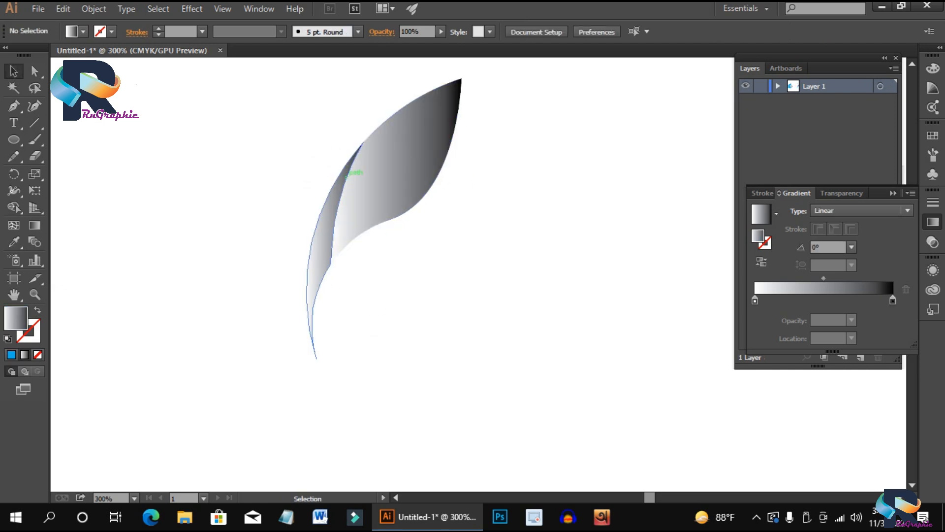
key(p)
scroll(454, 166, down, 2)
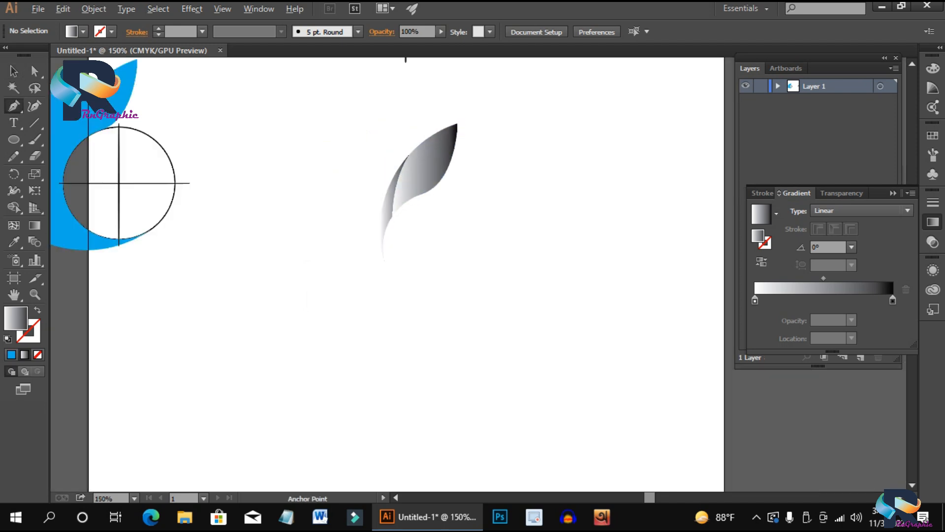
scroll(114, 111, left, 2)
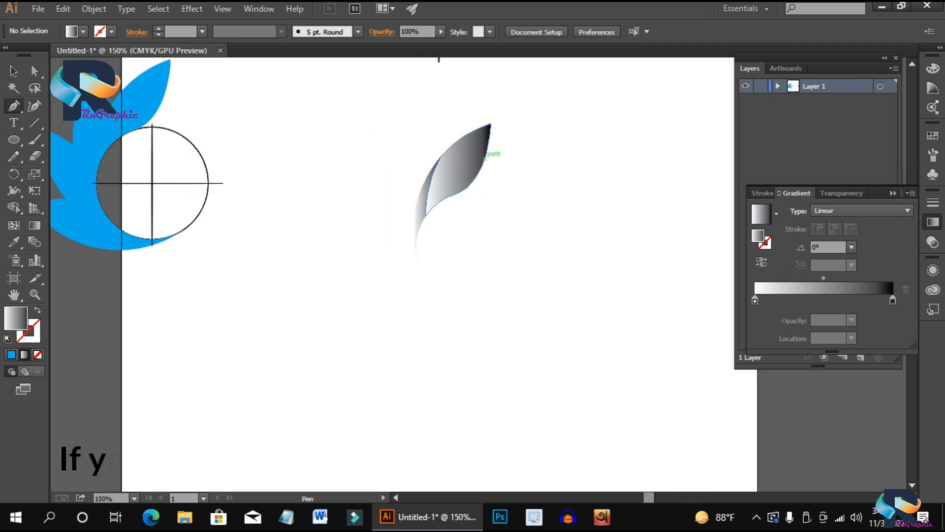
click(485, 158)
drag(431, 182, 415, 207)
key(ctrl+z)
drag(433, 170, 411, 192)
click(485, 158)
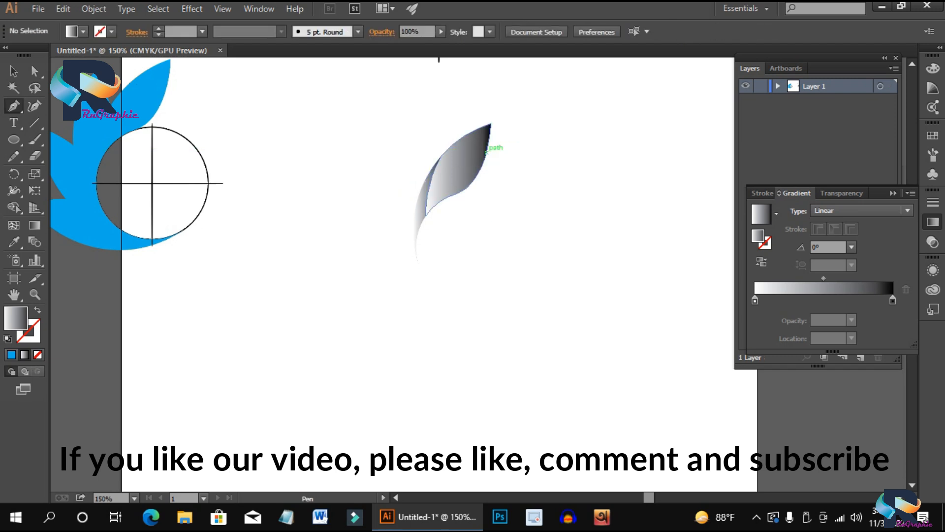
Step: Draw a closed Pen shape around the leaf's tip, with a curved lower edge crossing the leaf from its inner to its outer side
click(486, 150)
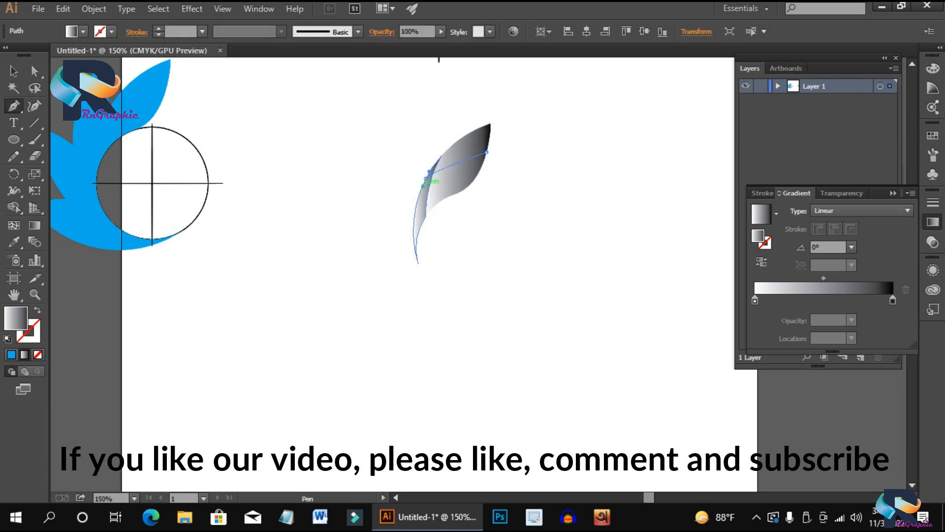
drag(411, 198, 410, 198)
scroll(430, 174, up, 4)
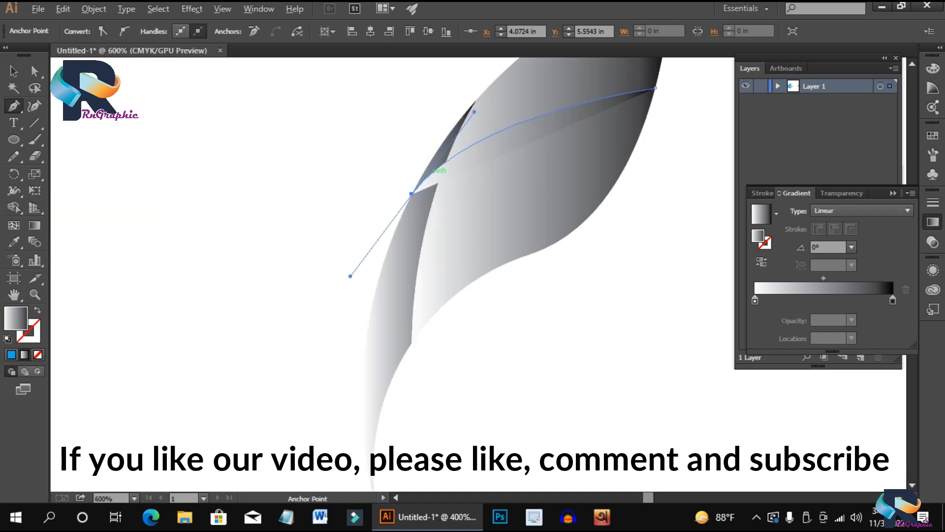
click(411, 193)
scroll(409, 184, down, 2)
click(376, 150)
click(436, 89)
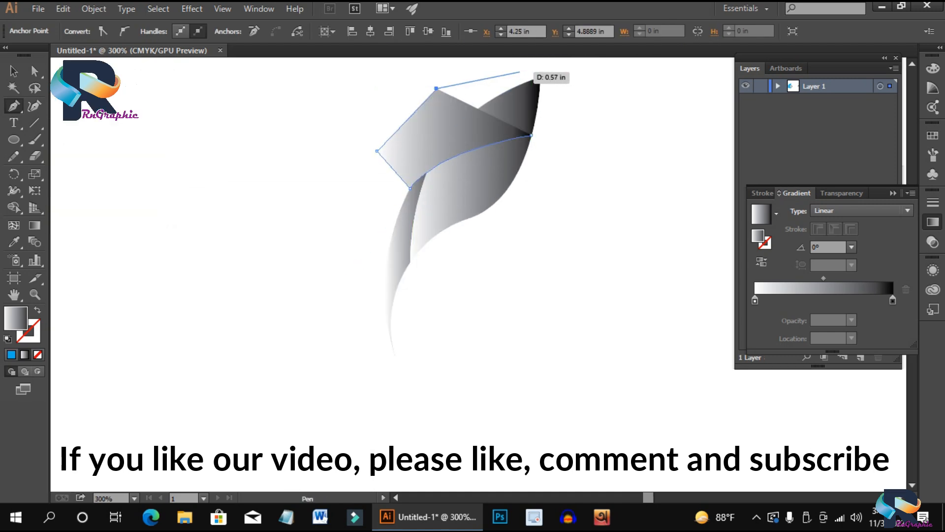
click(556, 70)
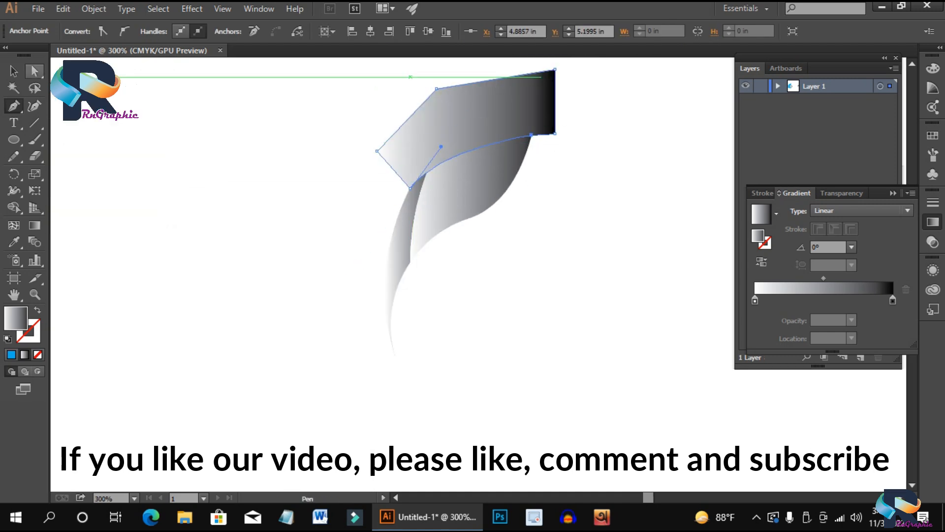
Step: With Shape Builder, remove the tip shape's area outside the leaf and merge the split parts of the narrow outer strip
click(14, 71)
drag(342, 105, 555, 187)
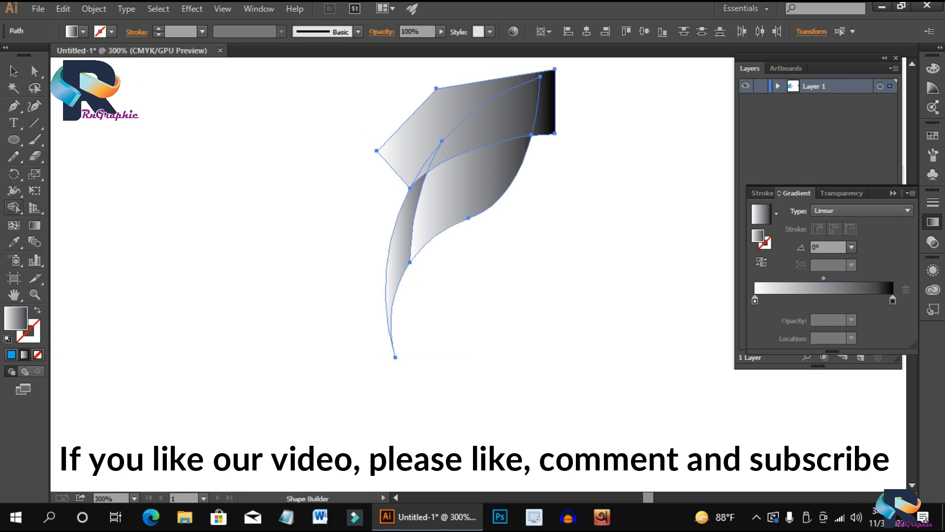
key(shift+m)
alt+click(551, 119)
drag(407, 216, 428, 164)
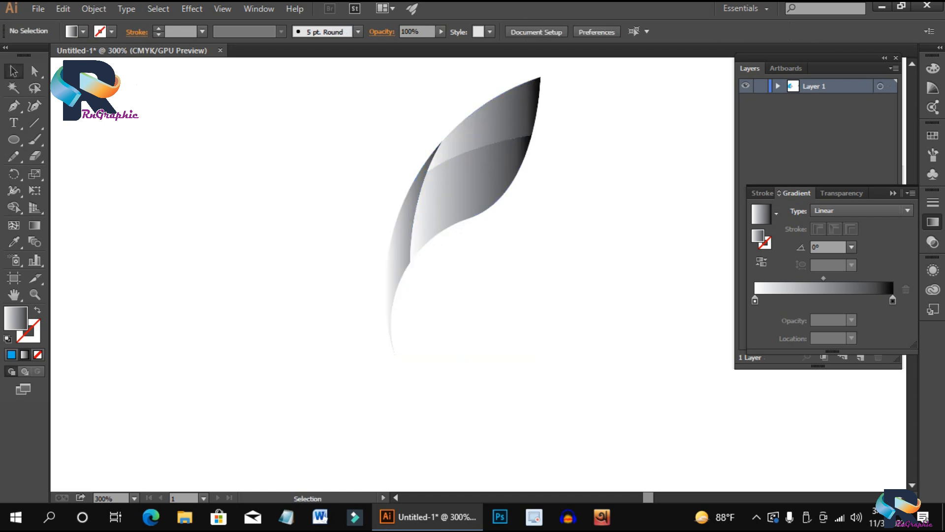
Step: Set the dark gradient stop of the leaf's tip piece to dark navy, C=100 M=100 Y=25 K=87
key(ctrl+minus)
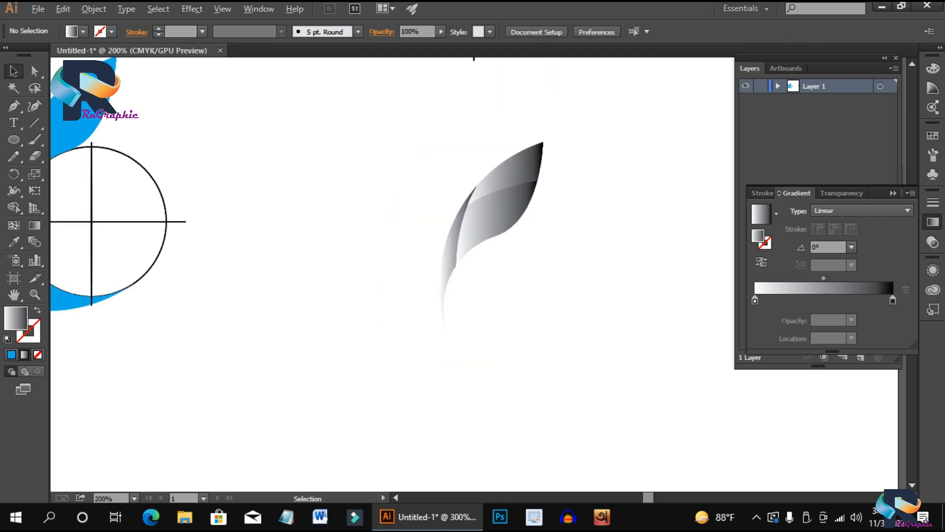
drag(421, 146, 512, 251)
click(512, 252)
click(528, 176)
click(893, 300)
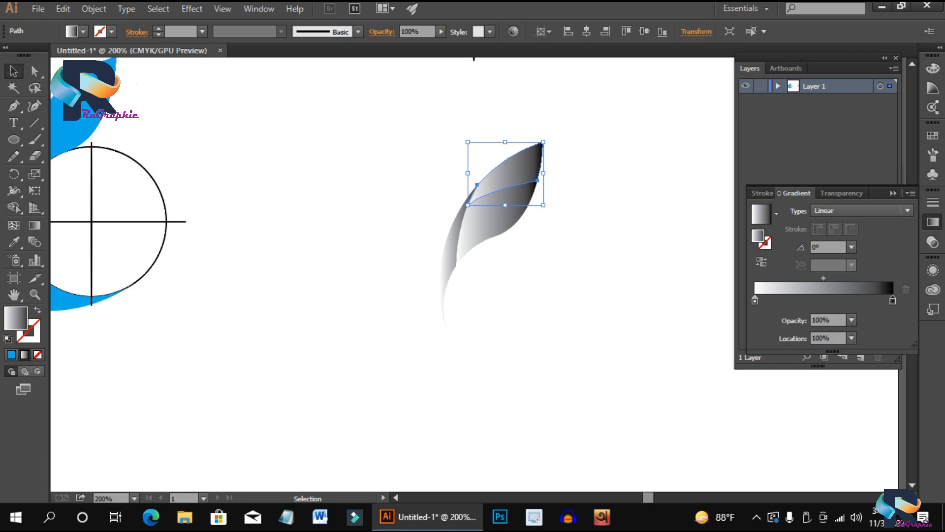
double_click(892, 300)
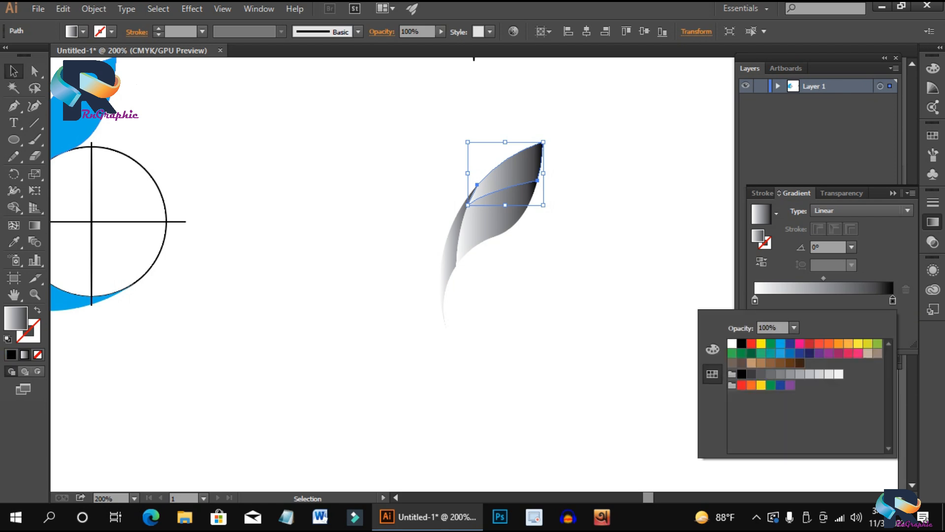
click(801, 352)
click(713, 348)
drag(793, 406, 838, 406)
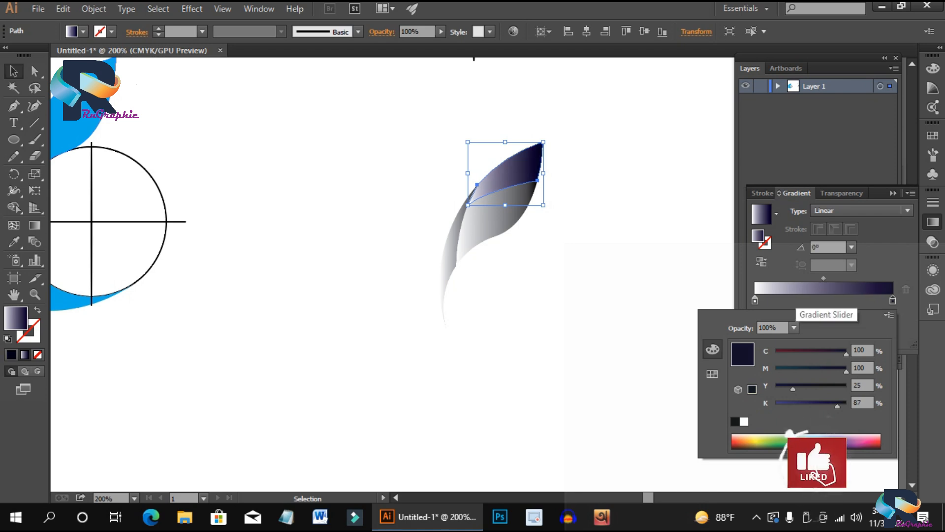
Step: Move the tip piece's white gradient stop near the middle and add a dark navy copy near the gradient's start
click(794, 298)
drag(755, 300, 849, 278)
drag(892, 300, 767, 300)
Step: Colour the middle gradient stop of the tip piece with the pinkish-red swatch C=10 M=100 Y=50 K=0
double_click(831, 300)
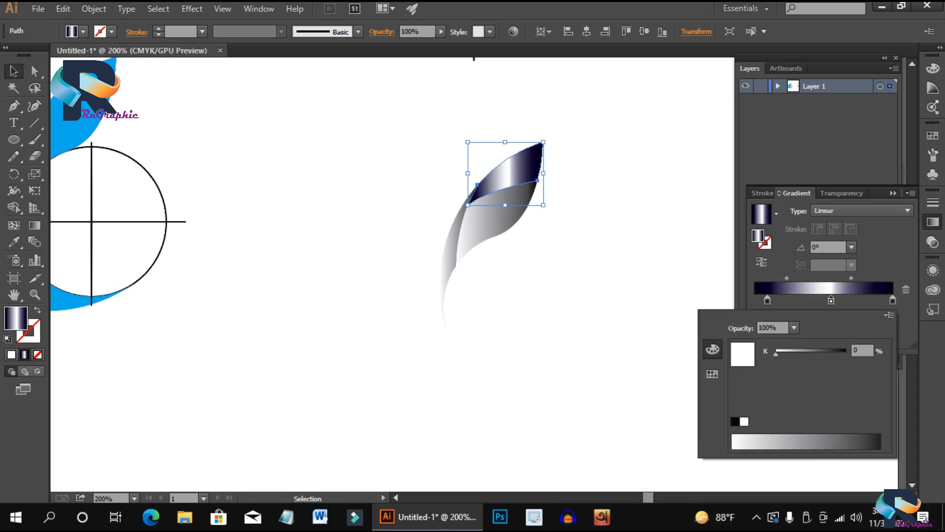
click(889, 314)
click(808, 349)
click(712, 374)
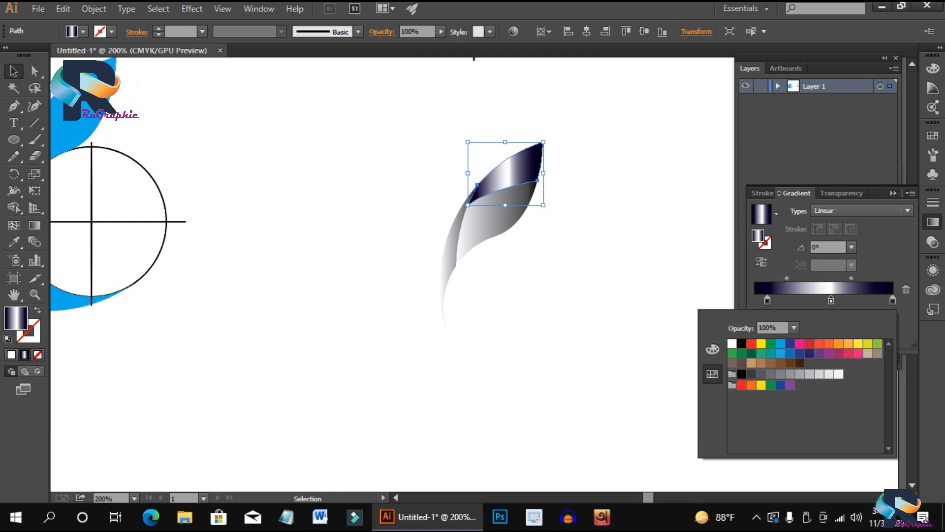
click(810, 343)
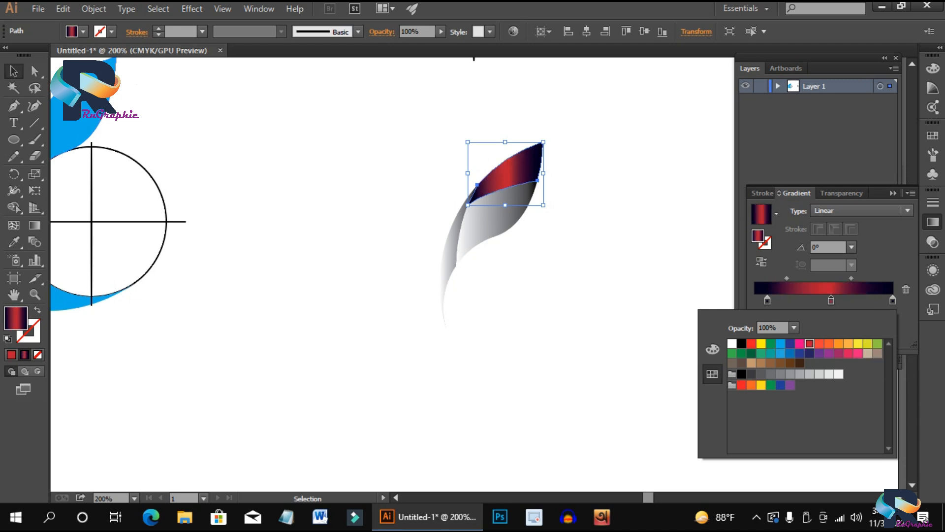
click(848, 353)
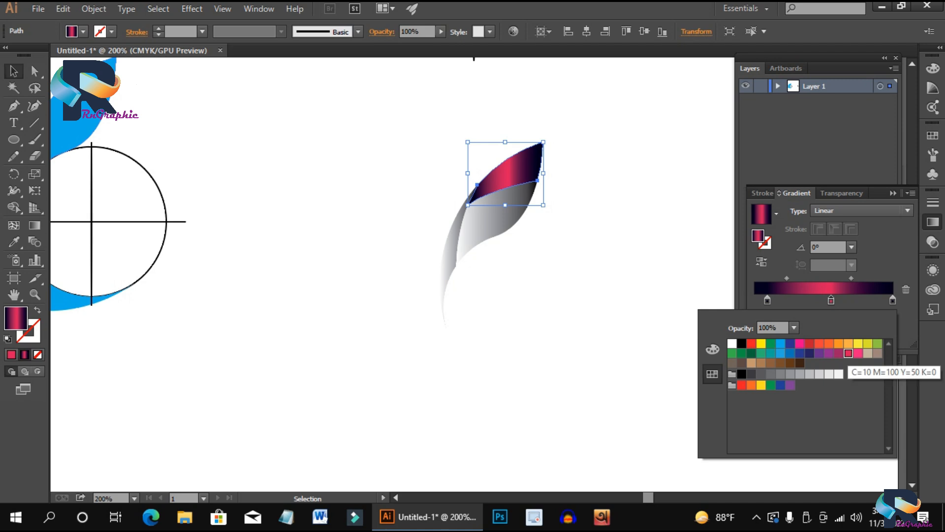
click(838, 353)
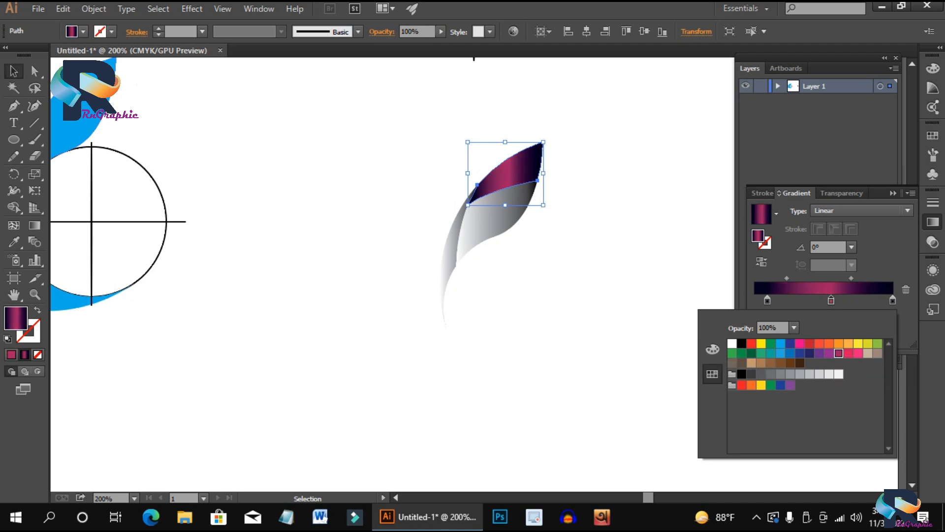
click(849, 353)
click(712, 349)
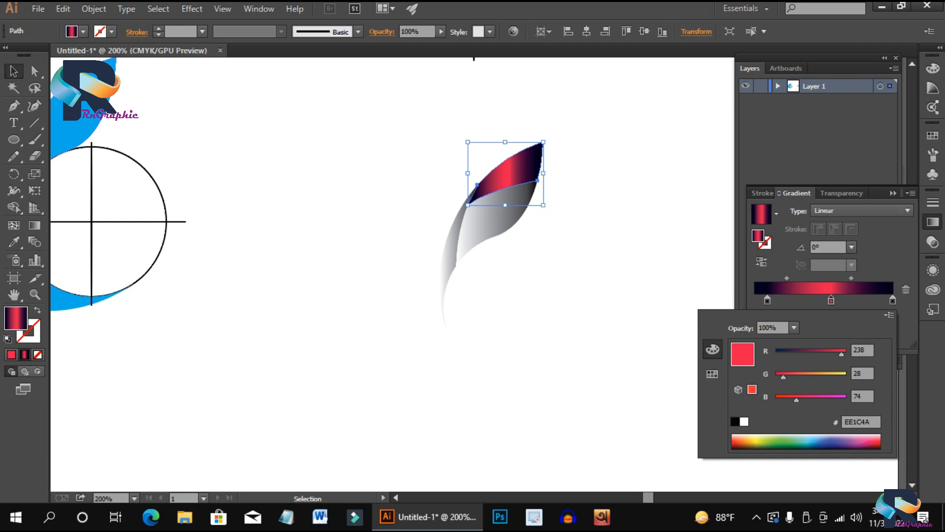
click(879, 259)
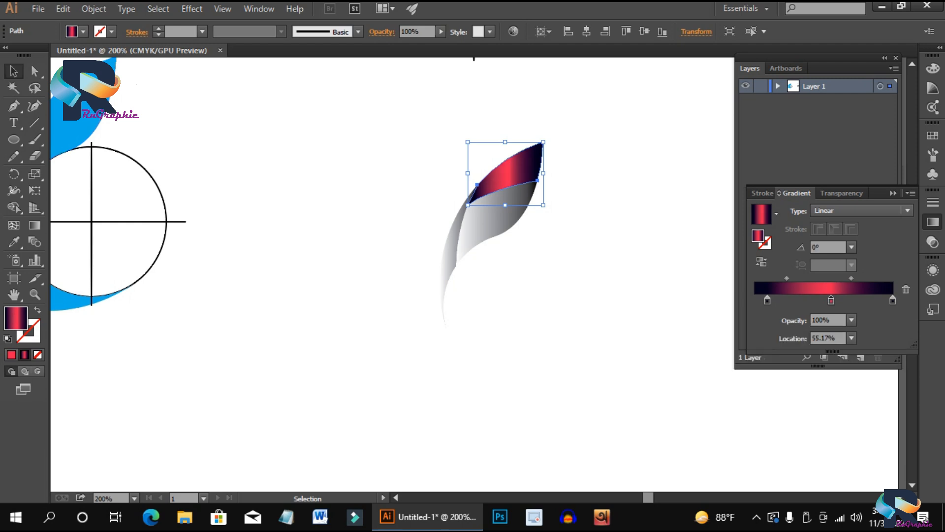
Step: Move the first navy stop to the gradient's start, copy the tip's gradient to the other two leaf pieces with the Eyedropper, and deselect
drag(767, 301, 754, 301)
click(606, 246)
click(502, 212)
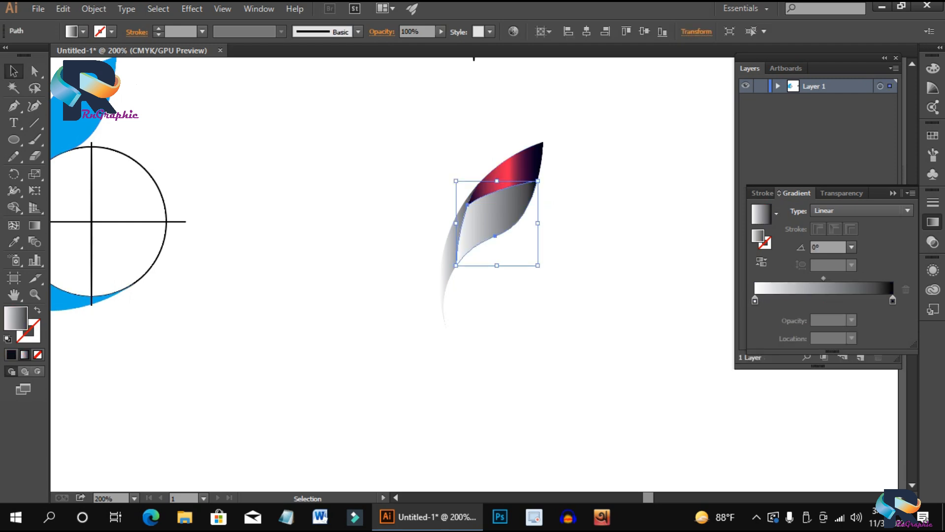
shift+click(450, 257)
click(14, 242)
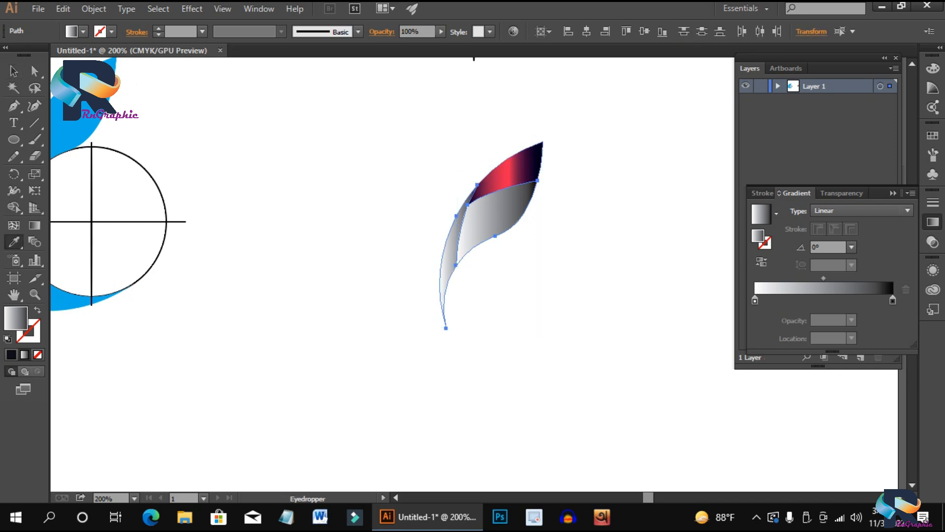
click(512, 168)
click(14, 72)
click(315, 167)
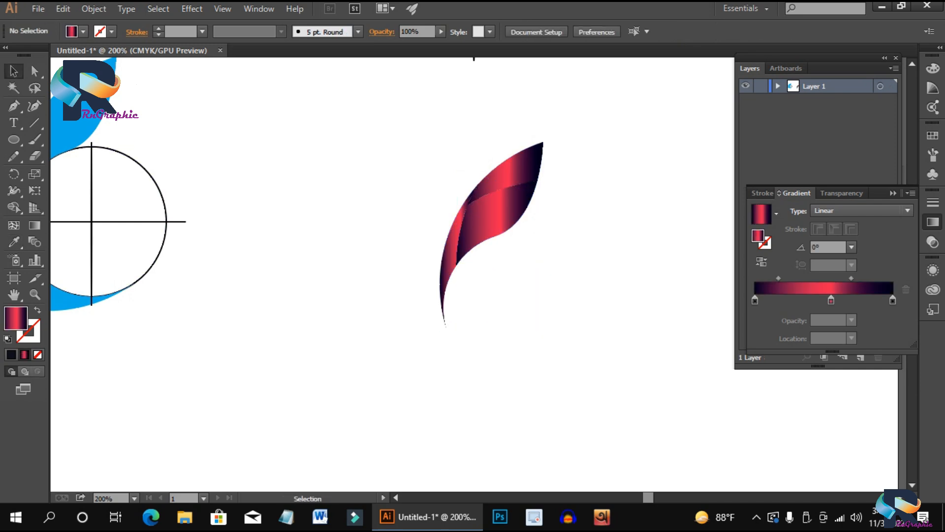
drag(409, 146, 584, 287)
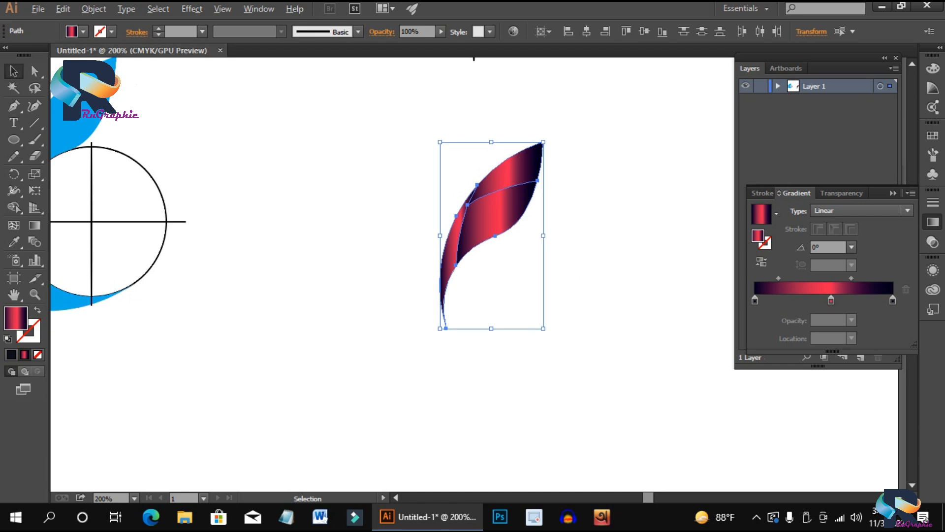
scroll(597, 289, down, 1)
click(597, 288)
Step: Paste the copied circle in front and position it against the leaf's inner curved edge
click(63, 9)
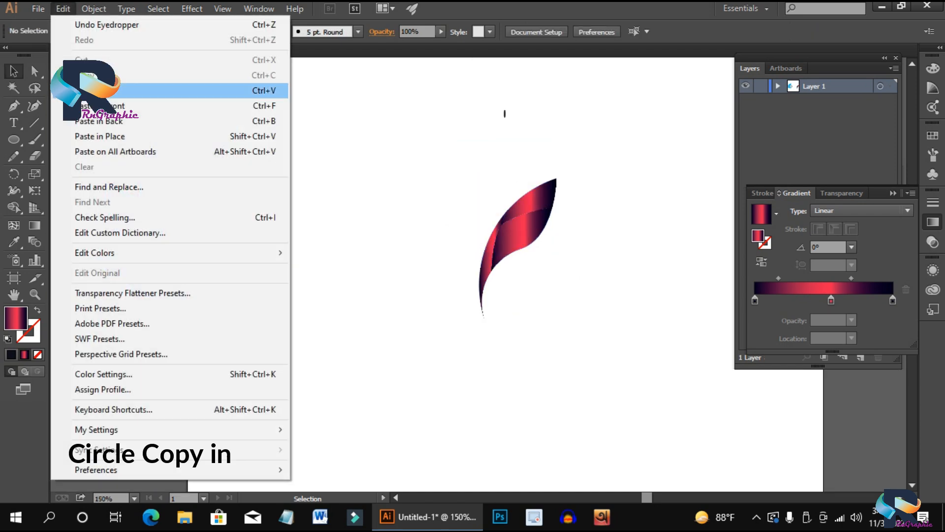
click(98, 106)
click(584, 295)
drag(561, 287, 591, 308)
key(ctrl+equal)
key(ctrl+equal)
key(ctrl+equal)
key(ctrl+equal)
drag(403, 141, 417, 131)
key(ctrl+equal)
key(ctrl+equal)
key(ctrl+equal)
key(ctrl+equal)
click(354, 174)
scroll(353, 174, down, 3)
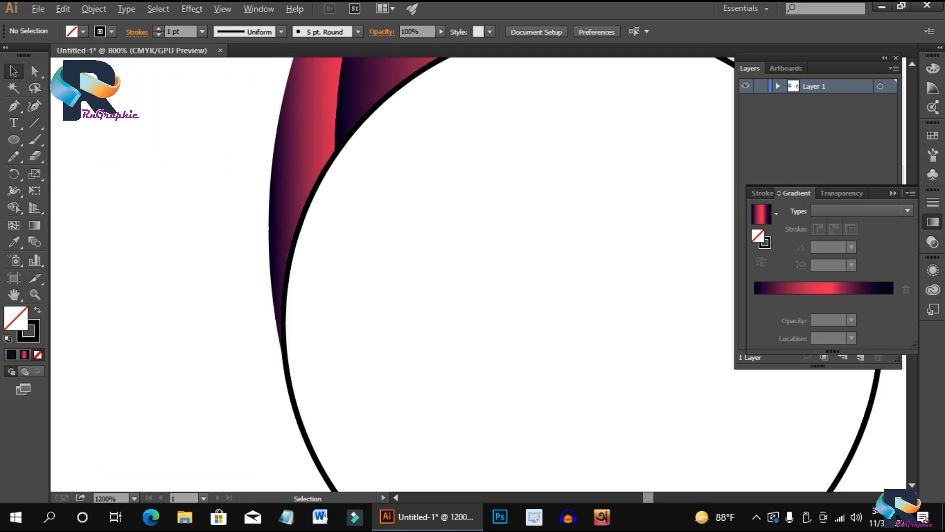
Step: Select the circle beside the leaf and remove its black stroke
click(362, 119)
click(352, 165)
click(310, 198)
click(158, 35)
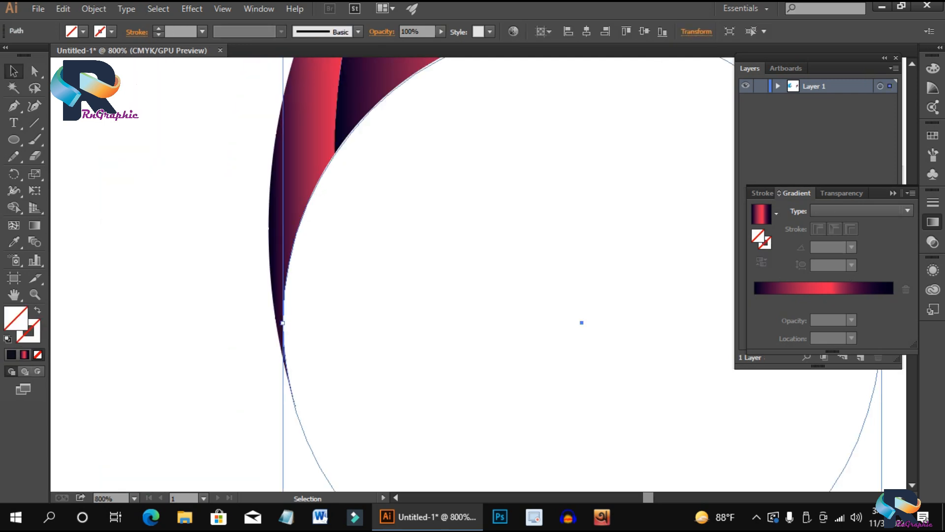
Step: Nudge the circle so its edge follows the leaf's inner curve near the narrow lower tip
scroll(489, 118, up, 2)
scroll(489, 119, up, 3)
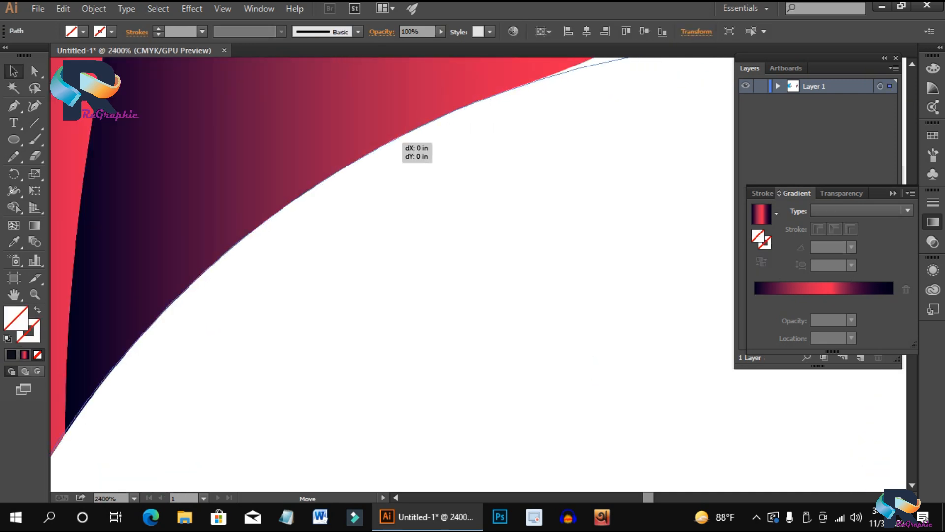
scroll(416, 150, down, 5)
scroll(292, 236, up, 8)
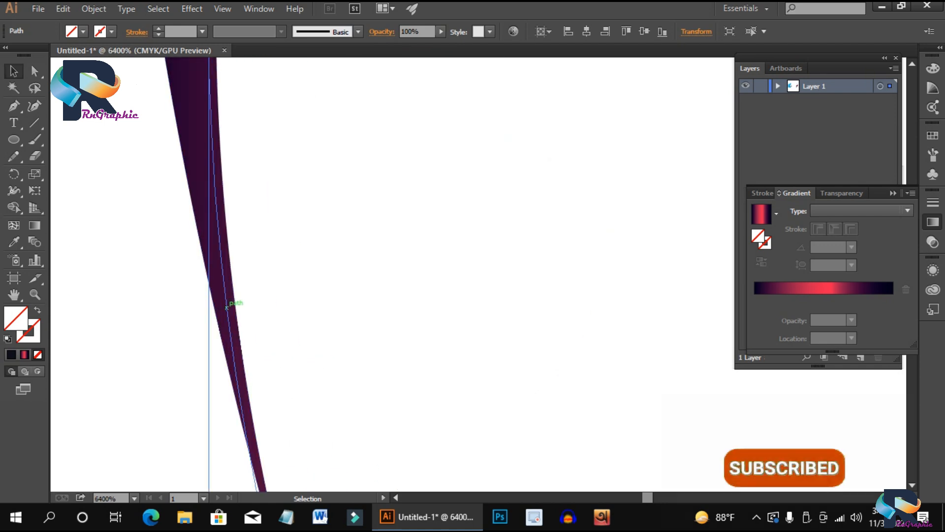
scroll(253, 316, down, 4)
scroll(459, 133, up, 3)
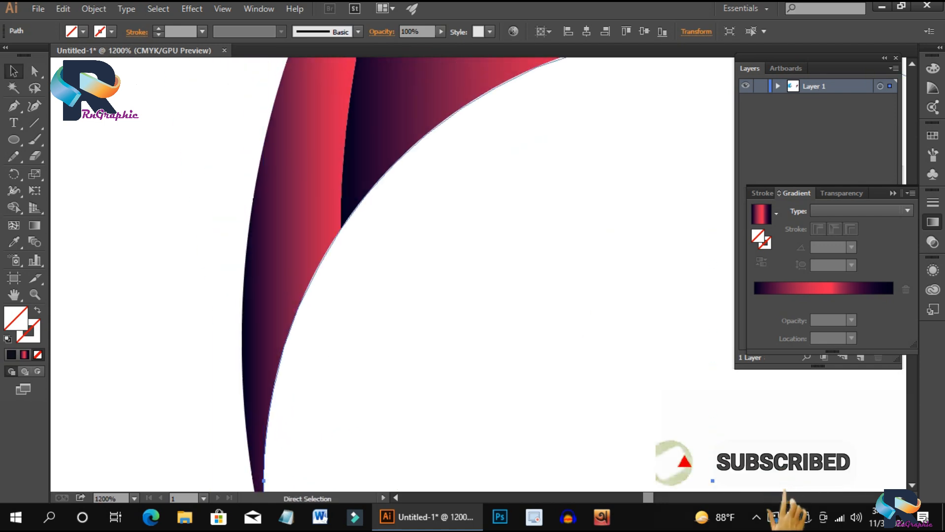
scroll(460, 132, right, 3)
scroll(459, 133, up, 4)
scroll(459, 138, down, 8)
scroll(459, 138, up, 8)
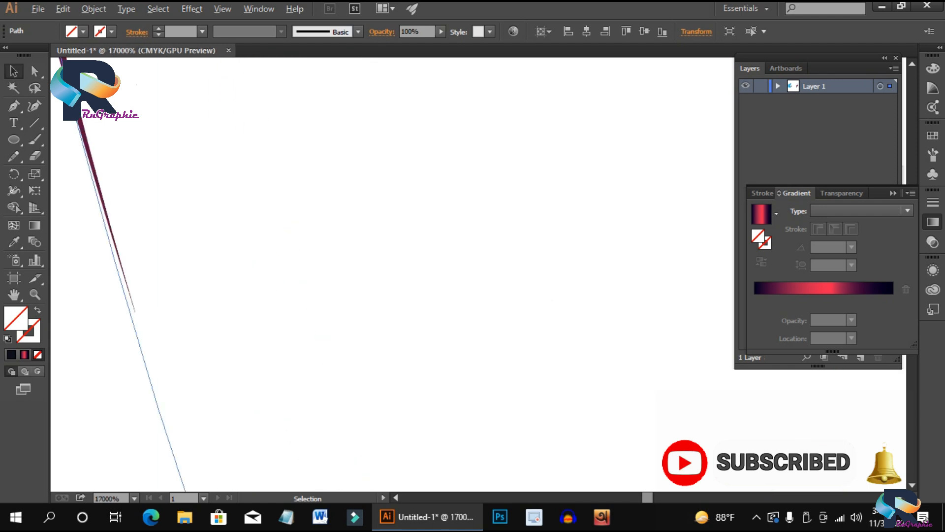
drag(135, 332, 142, 330)
scroll(148, 330, up, 5)
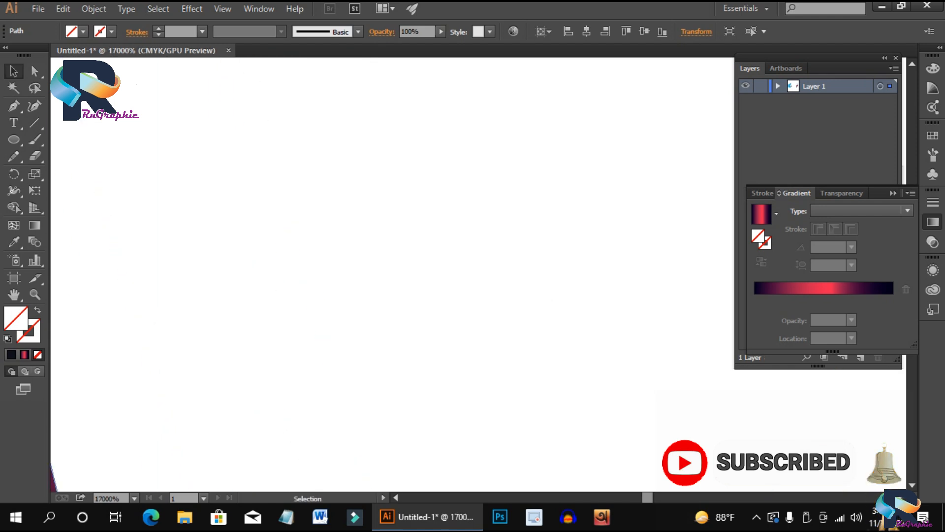
scroll(246, 334, down, 5)
scroll(295, 236, up, 5)
scroll(295, 236, up, 4)
scroll(419, 217, down, 5)
Step: Fine-tune the circle's position until its outline meets the leaf's inner edge along its full length
drag(418, 217, 283, 300)
scroll(529, 149, right, 1)
scroll(529, 149, up, 3)
drag(467, 156, 467, 153)
click(480, 212)
scroll(463, 192, down, 4)
click(513, 165)
scroll(492, 196, down, 6)
scroll(99, 371, down, 1)
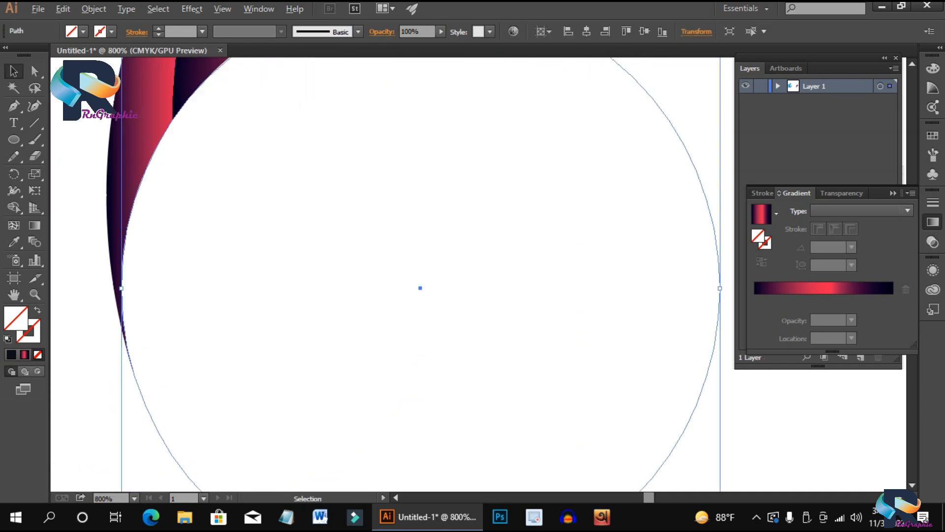
scroll(629, 264, up, 4)
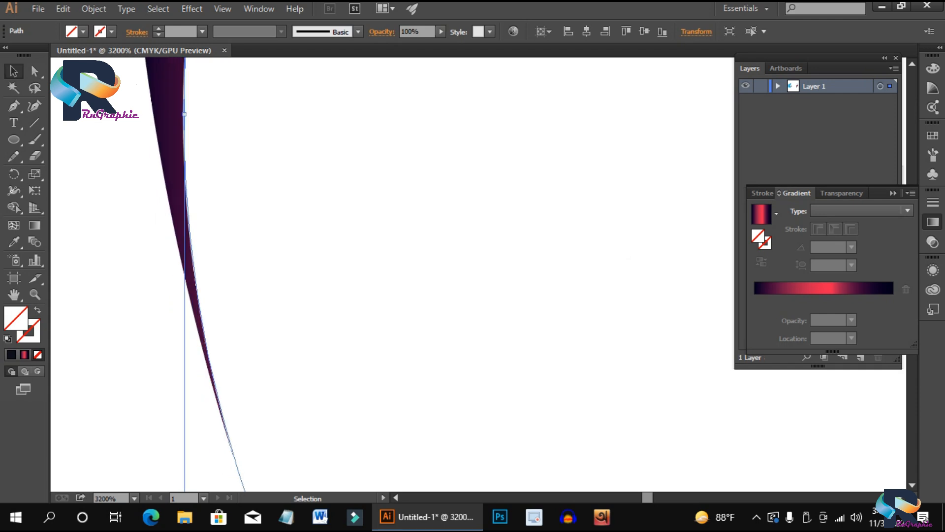
scroll(629, 264, up, 5)
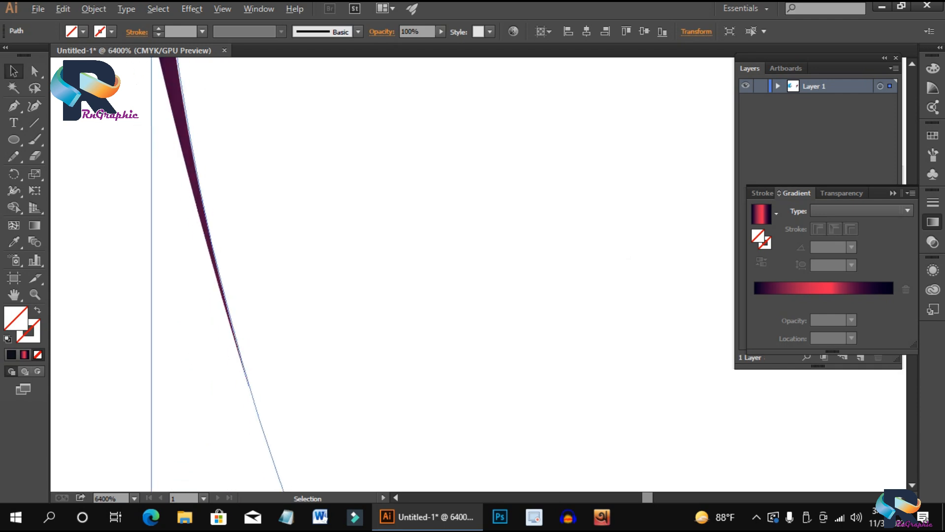
scroll(492, 315, down, 4)
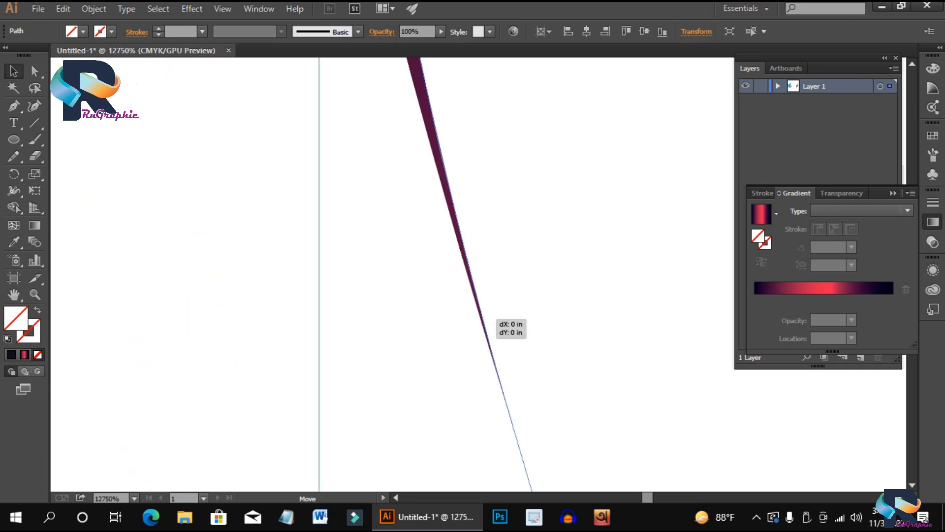
scroll(447, 300, down, 8)
scroll(443, 285, right, 4)
scroll(438, 275, up, 2)
scroll(436, 274, down, 1)
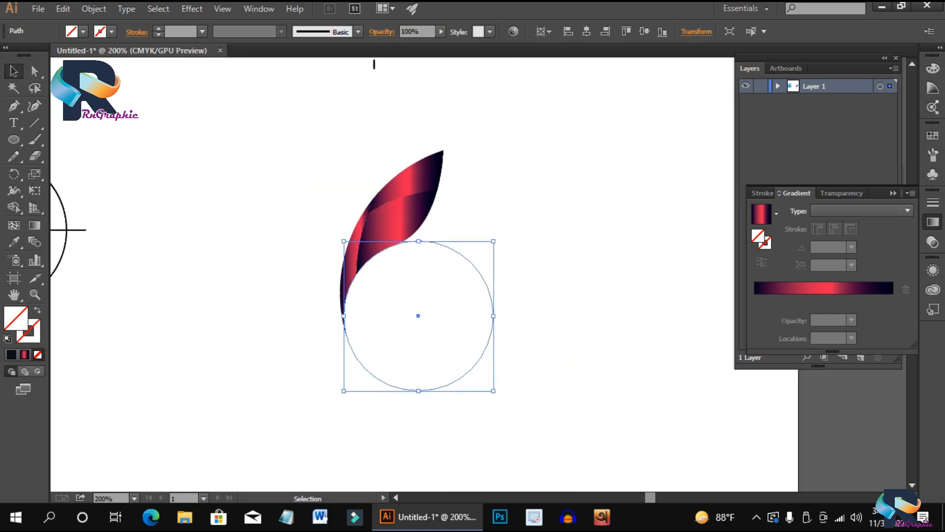
key(Delete)
click(471, 263)
drag(327, 166, 387, 211)
click(485, 224)
click(471, 262)
key(Delete)
click(471, 263)
key(Delete)
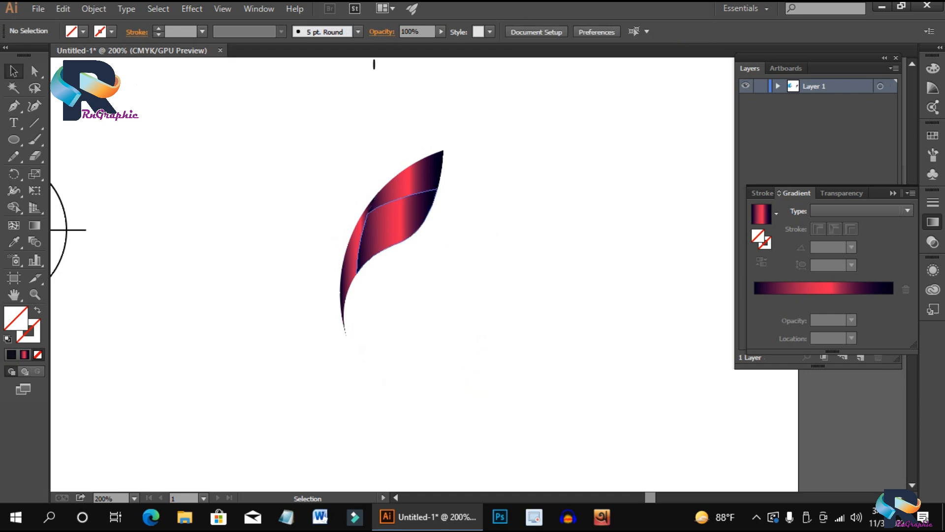
Step: Group the three gradient-filled leaf pieces and deselect them
click(414, 222)
drag(384, 223, 384, 224)
right_click(385, 224)
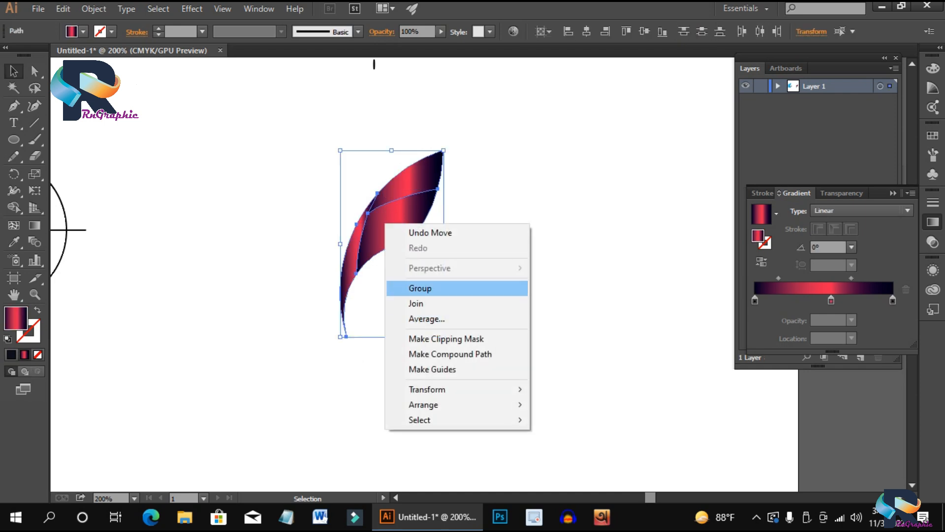
click(393, 287)
key(ctrl+shift+a)
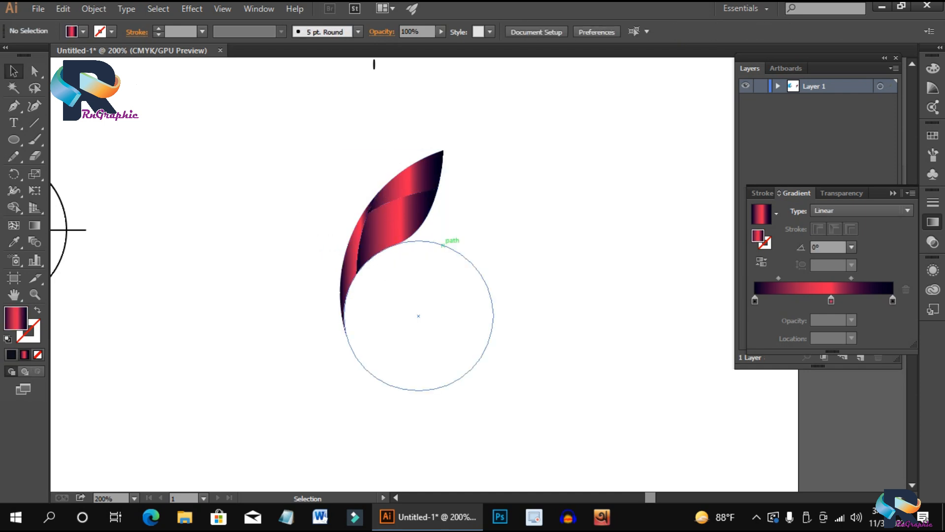
Step: Fill the unpainted circle beside the leaf with the solid dark navy 0D0E1C and deselect it
click(442, 245)
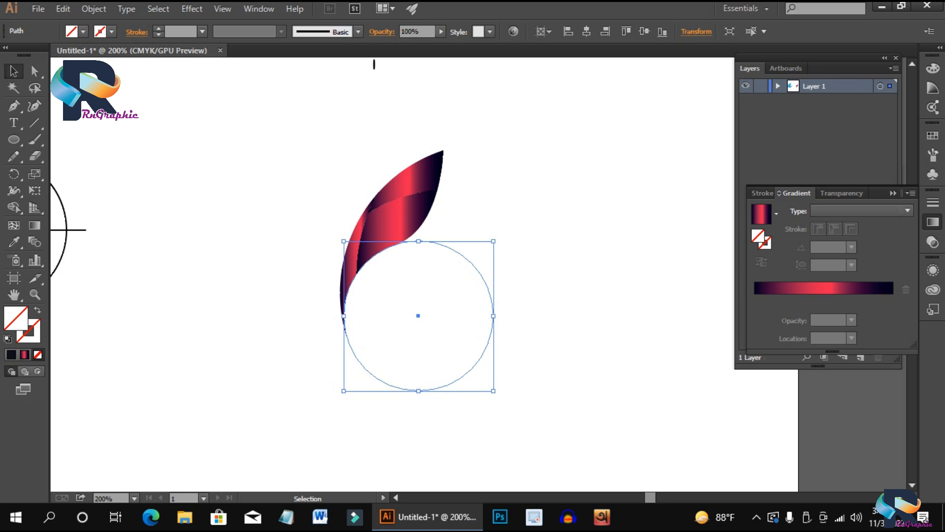
click(11, 354)
key(ctrl+shift+a)
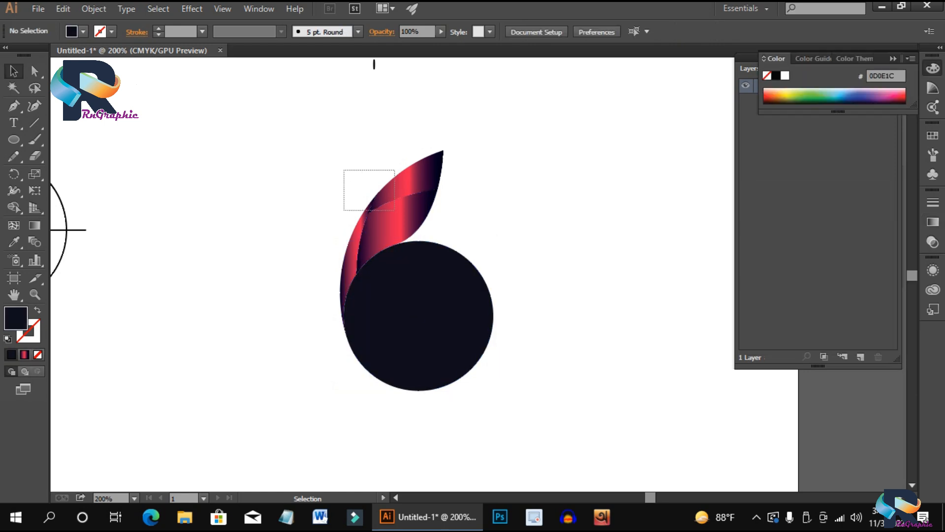
drag(344, 210, 345, 216)
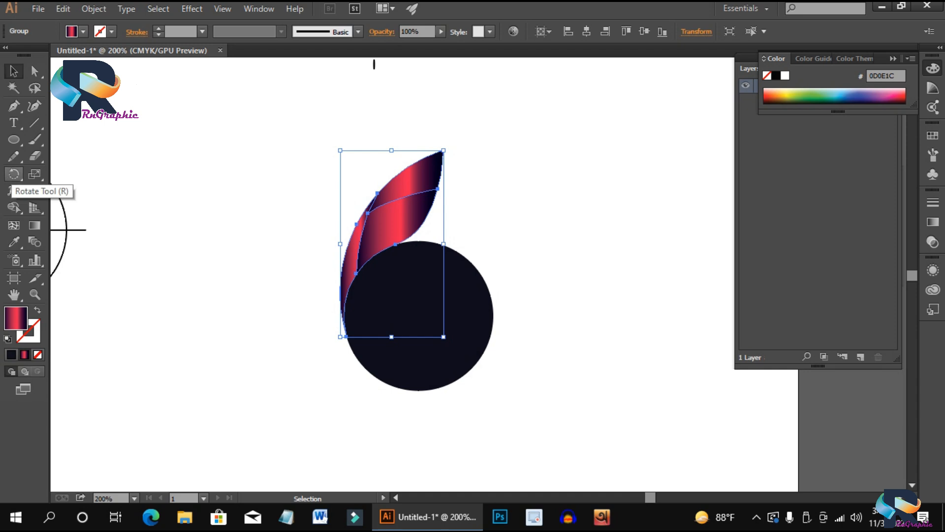
click(152, 170)
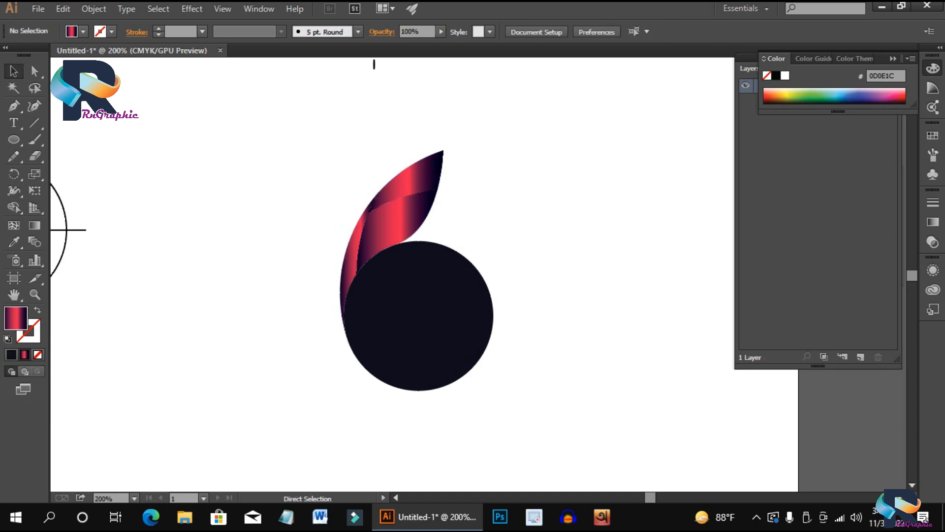
scroll(153, 170, left, 3)
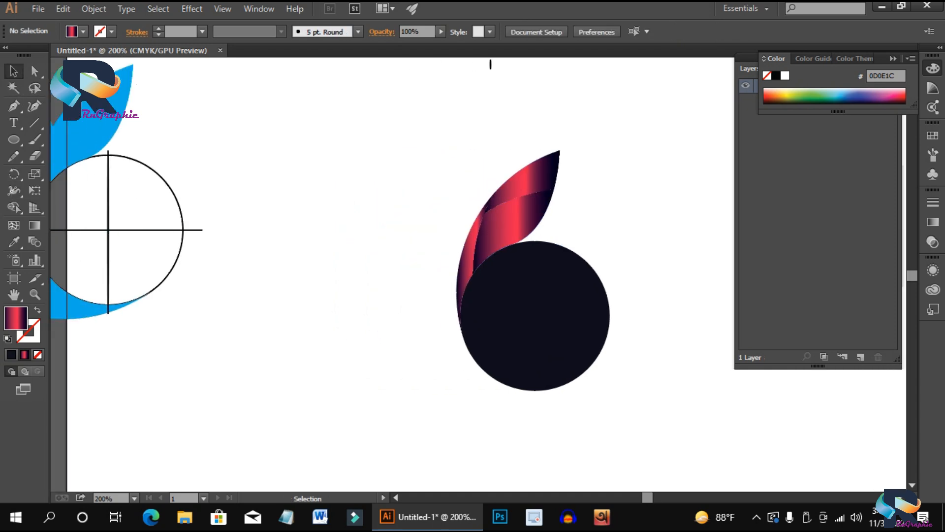
click(535, 325)
key(Delete)
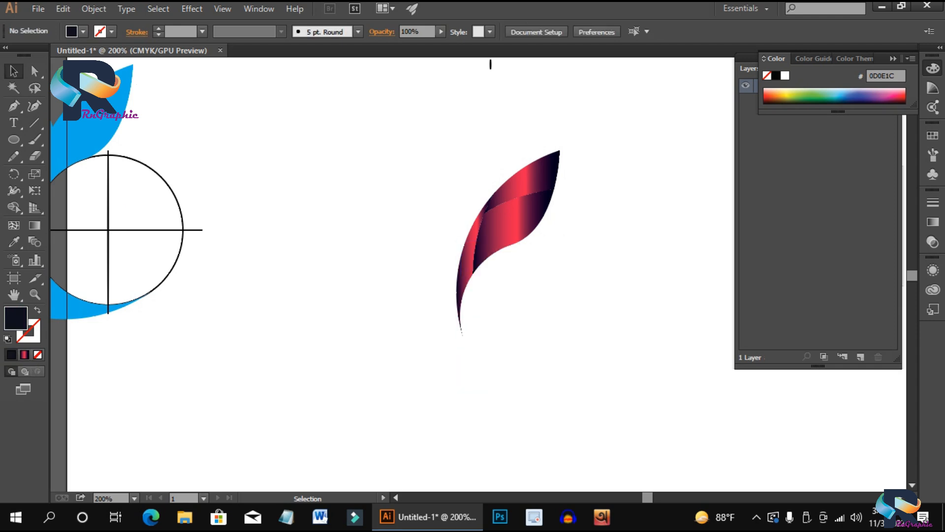
drag(150, 247, 151, 247)
key(ctrl+shift+a)
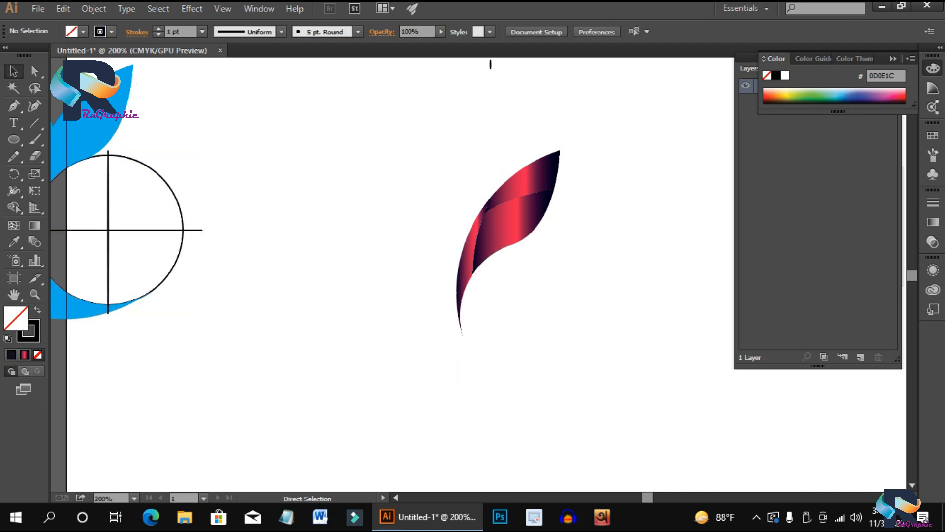
key(ctrl+z)
Step: Draw a vertical line and a horizontal line that cross at the centre of the dark circle
scroll(481, 300, up, 2)
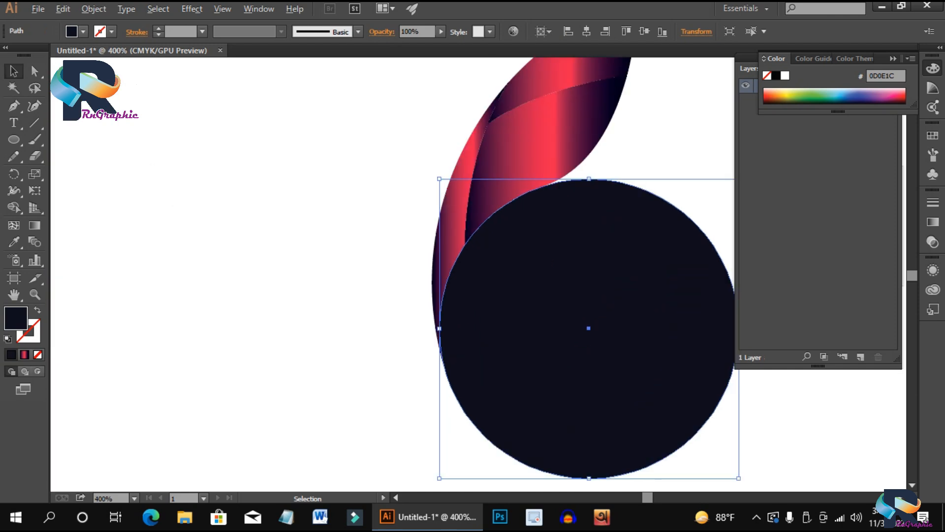
scroll(481, 300, right, 4)
key(ctrl+shift+a)
click(34, 122)
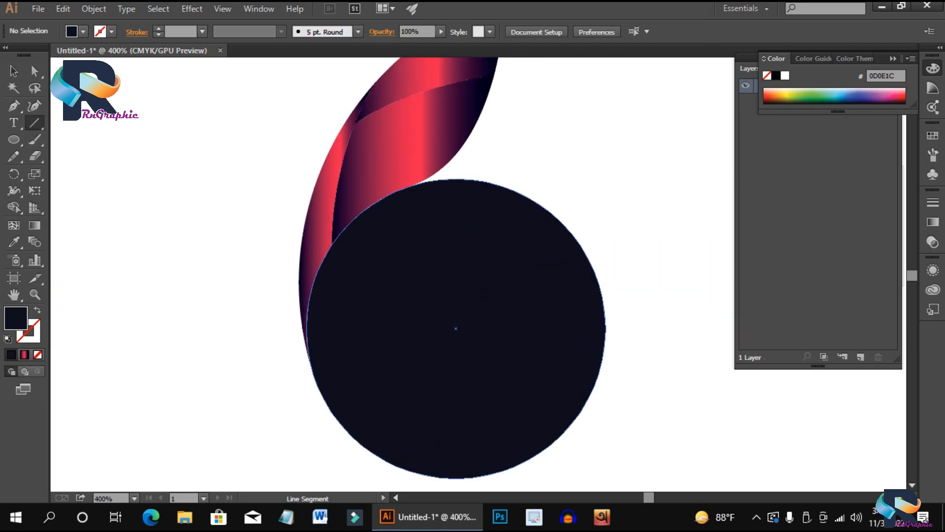
drag(456, 178, 456, 328)
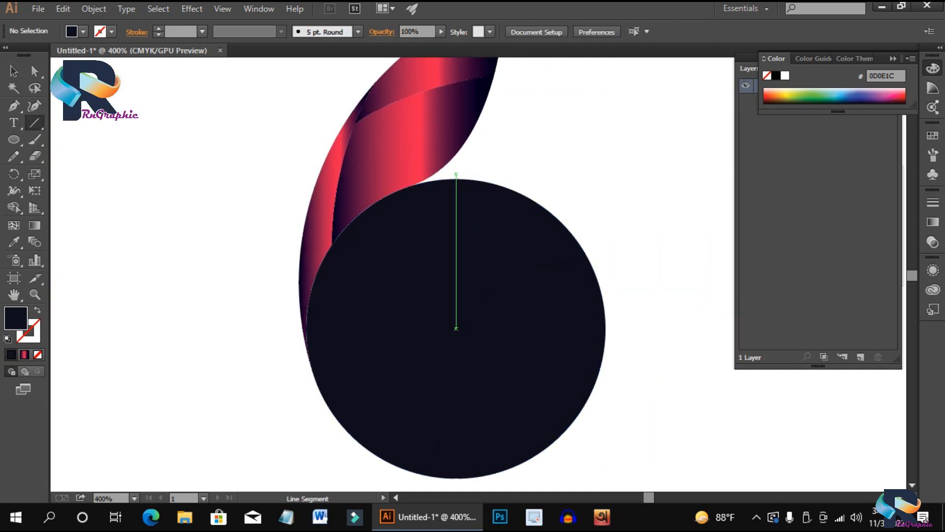
drag(456, 178, 455, 96)
scroll(465, 131, down, 5)
scroll(465, 138, up, 3)
scroll(464, 219, up, 3)
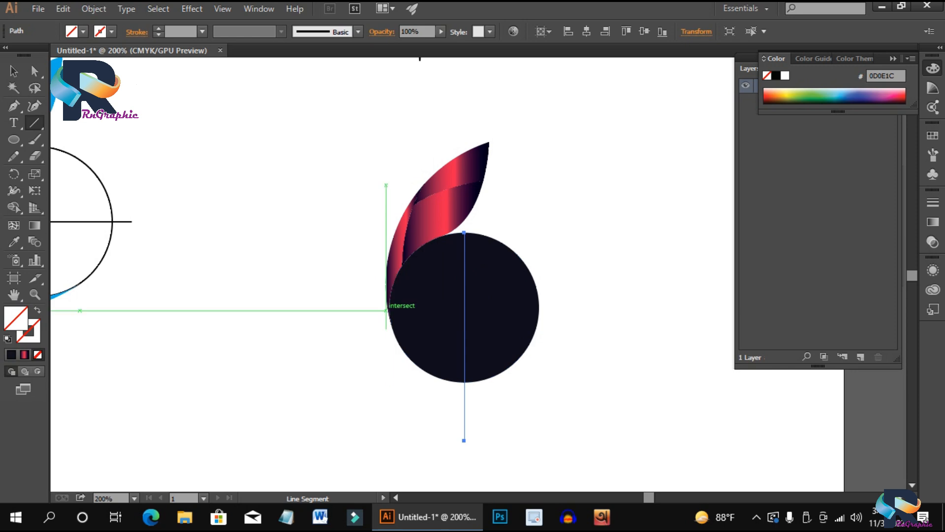
drag(390, 307, 546, 307)
scroll(472, 310, up, 1)
Step: Swap the dark circle's fill and stroke so it has only a navy outline, and deselect it
click(14, 72)
drag(305, 118, 507, 322)
click(613, 340)
click(516, 325)
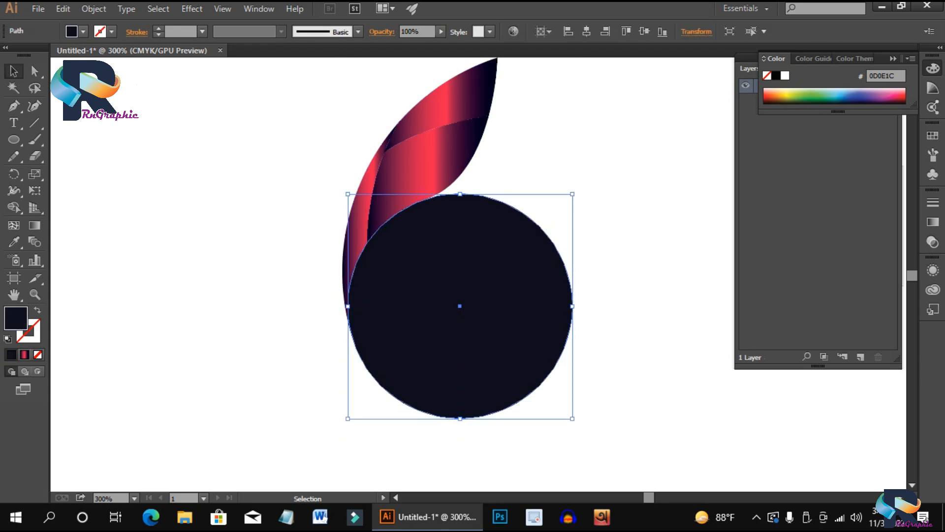
key(shift+x)
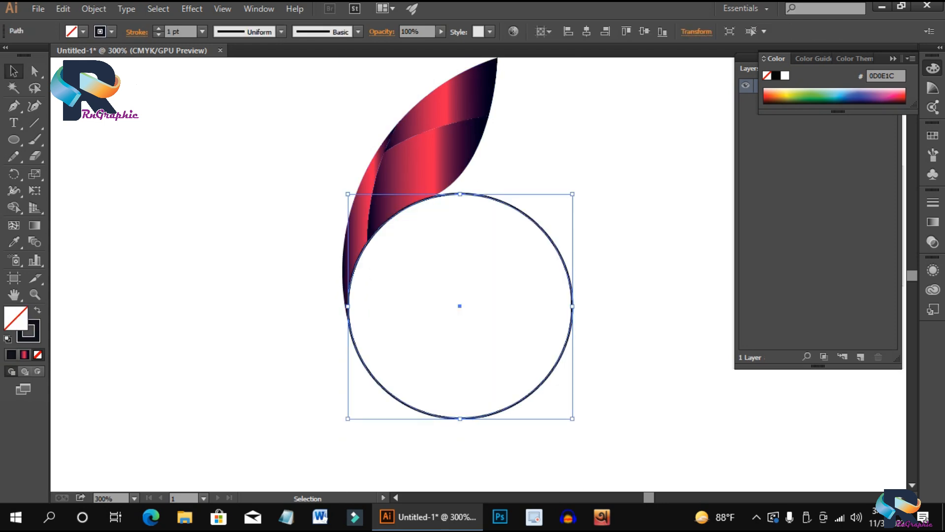
key(ctrl+shift+a)
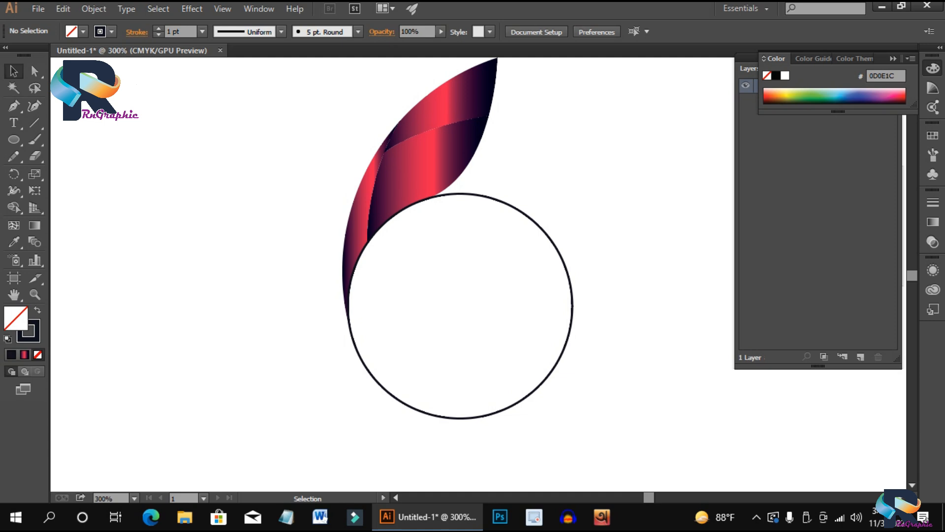
Step: Apply a black stroke to the circle and its two crossing lines, and deselect them
drag(431, 265, 532, 424)
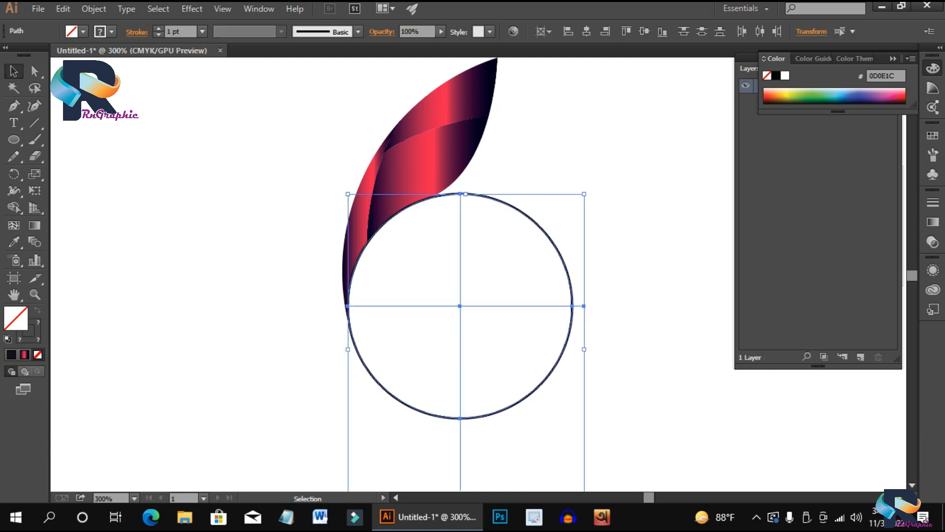
click(112, 32)
click(38, 55)
key(ctrl+shift+a)
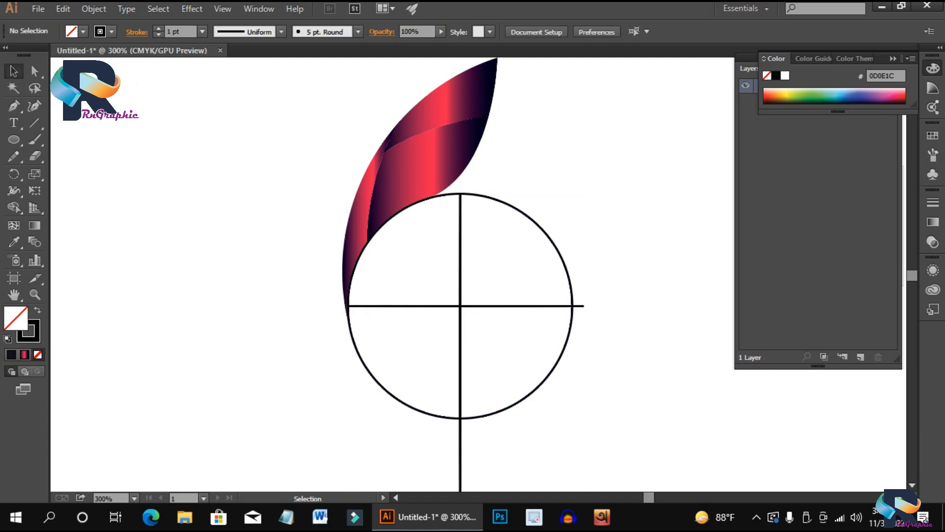
Step: Rotate a copy of the gradient leaf group by 360/10 degrees about the intersection at the circle's centre
click(378, 176)
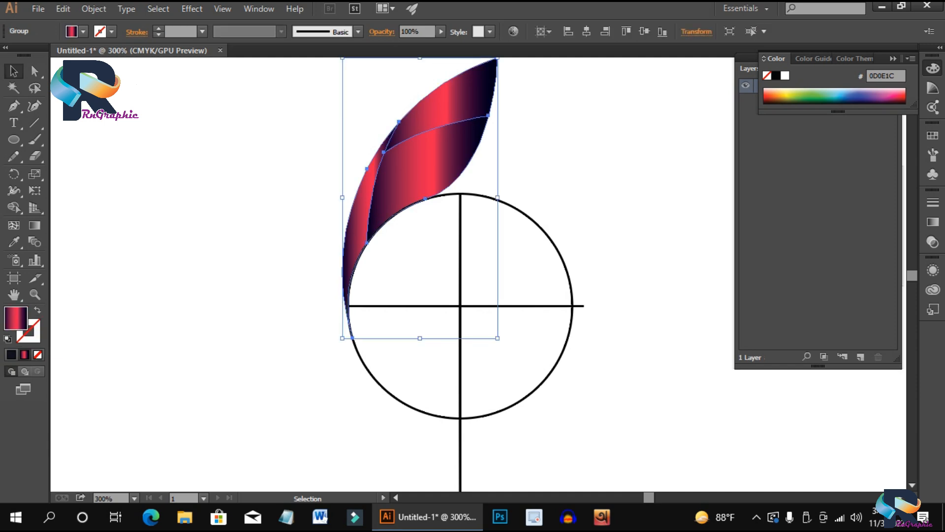
click(14, 173)
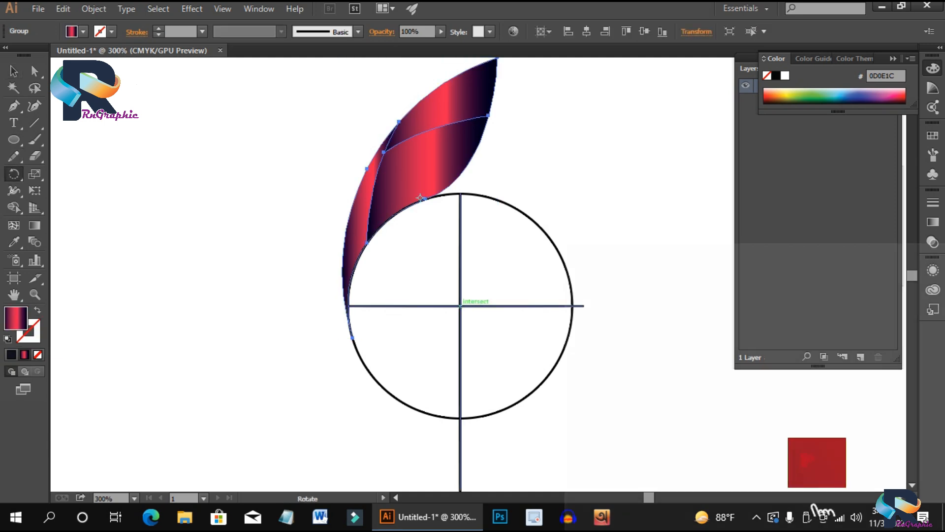
alt+click(460, 305)
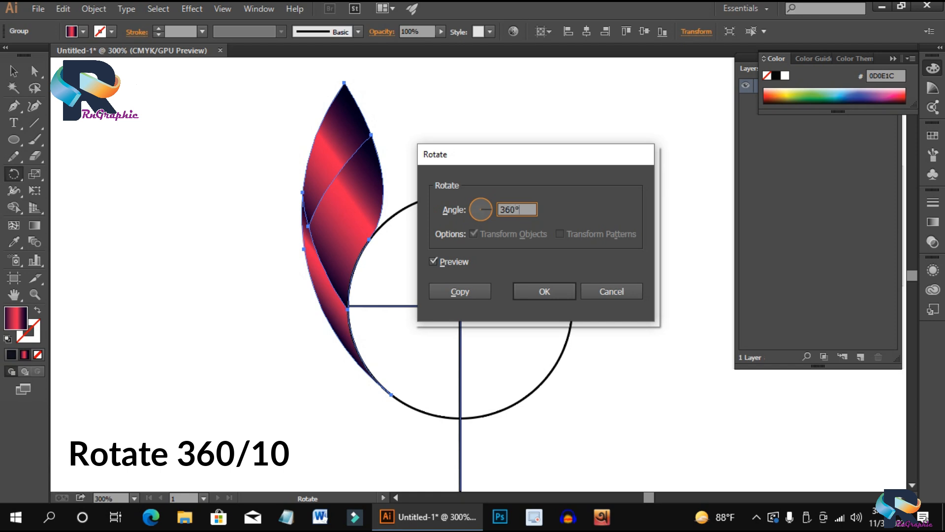
text(/10)
click(433, 262)
click(434, 261)
key(c)
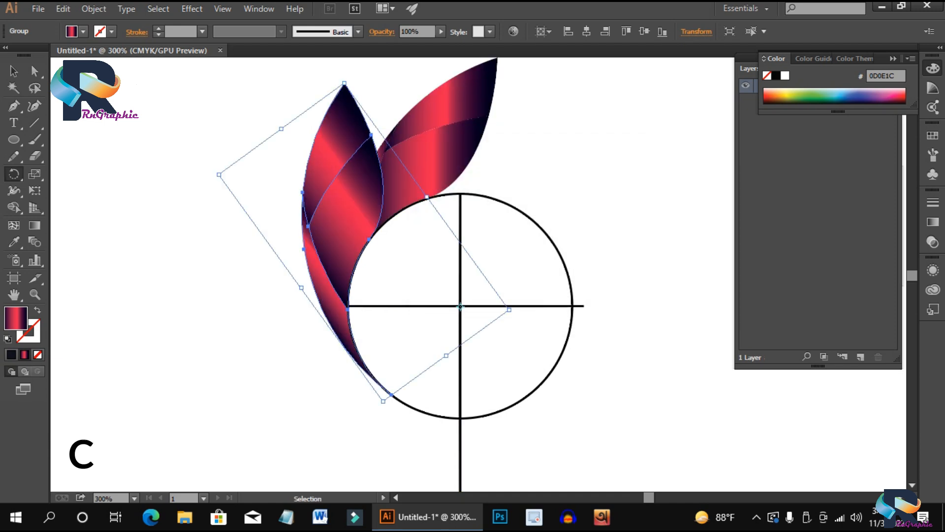
Step: Repeat the rotated leaf copy until four leaves fan around the circle, and deselect the result
key(ctrl+d)
key(ctrl+d)
key(ctrl+d)
key(ctrl+minus)
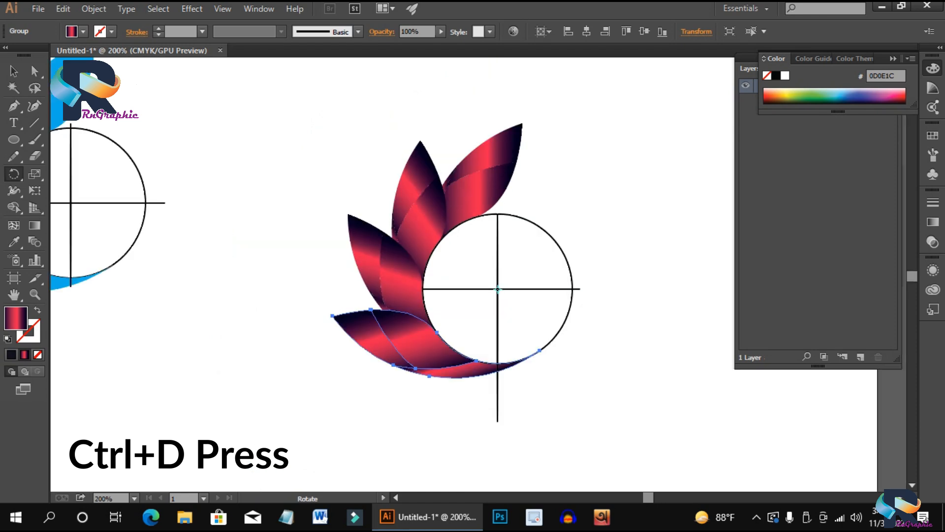
click(14, 71)
click(261, 256)
Step: Bring the two middle leaves forward so that each one overlaps the leaf below it
click(424, 369)
click(399, 294)
key(ctrl+])
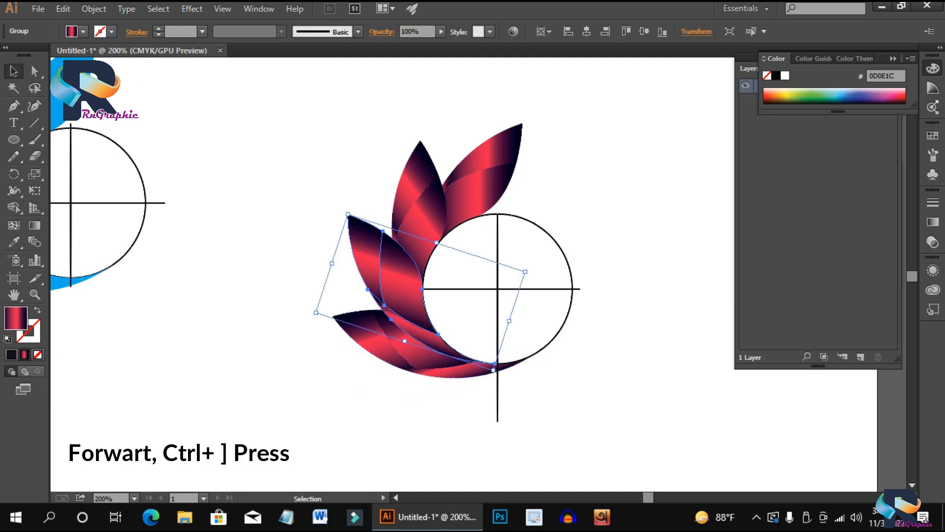
key(ctrl+shift+a)
click(421, 217)
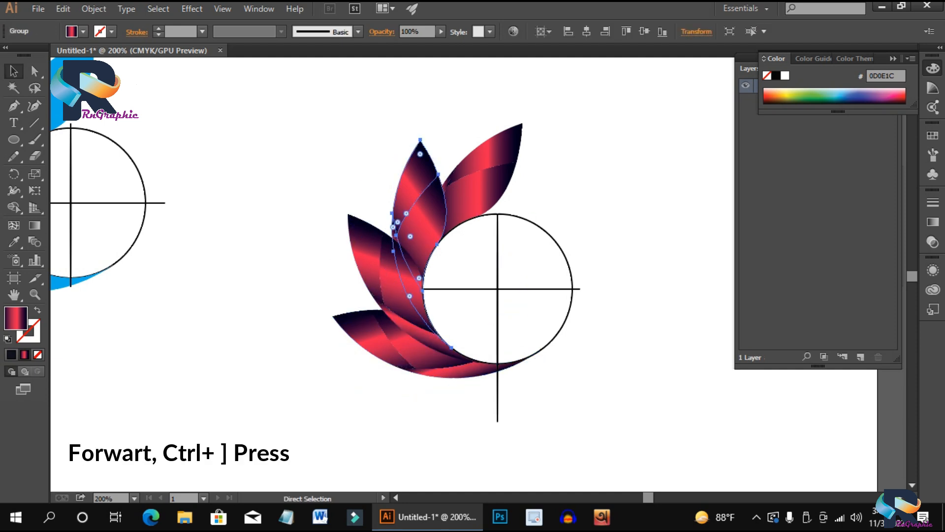
key(ctrl+])
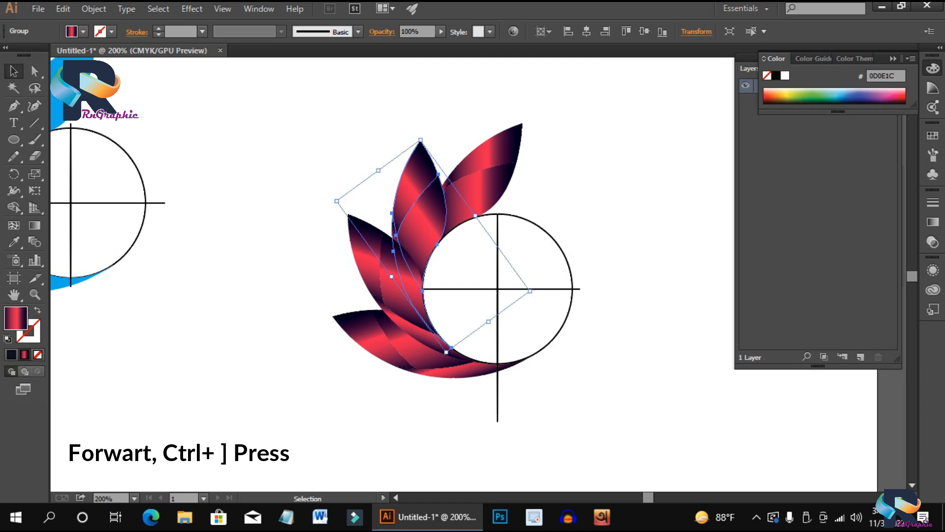
key(ctrl+])
key(ctrl)
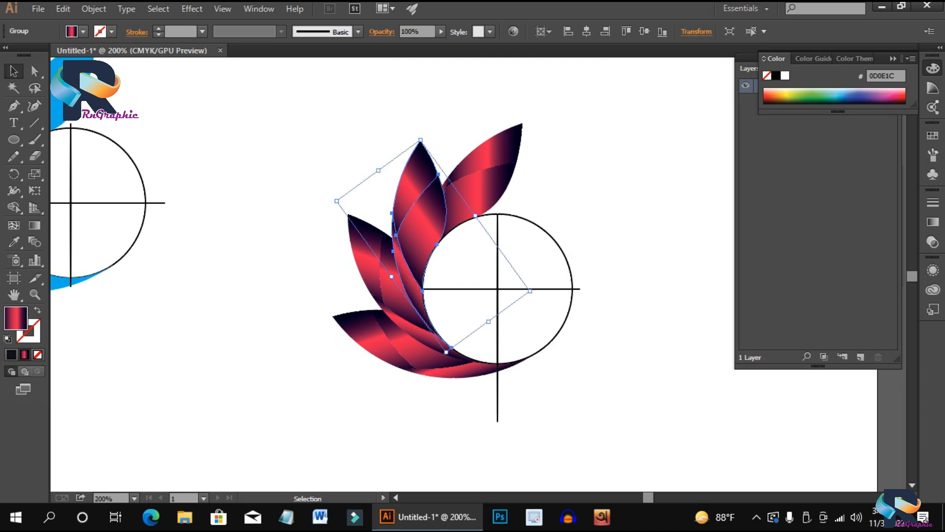
Step: Bring the original uppermost leaf forward so it overlaps its neighbouring copy, and deselect it
click(562, 157)
click(499, 164)
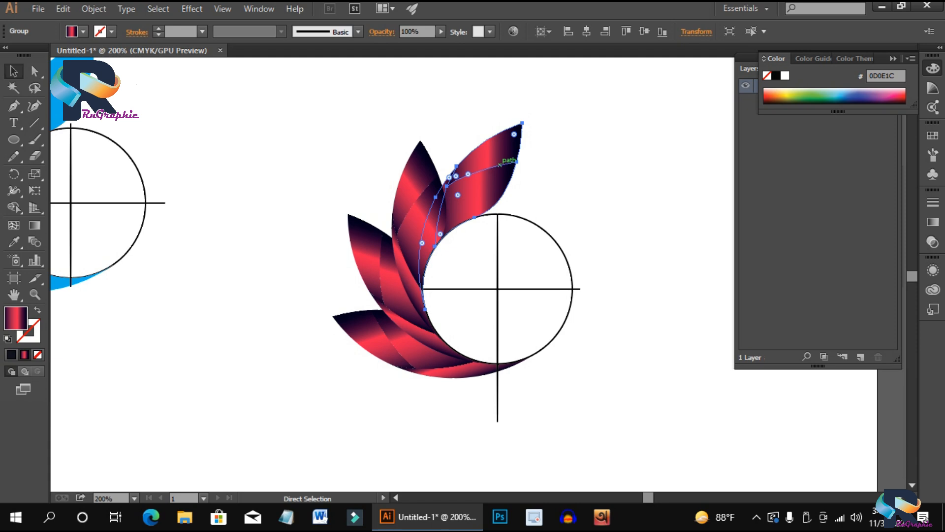
key(ctrl)
click(573, 172)
scroll(574, 173, right, 2)
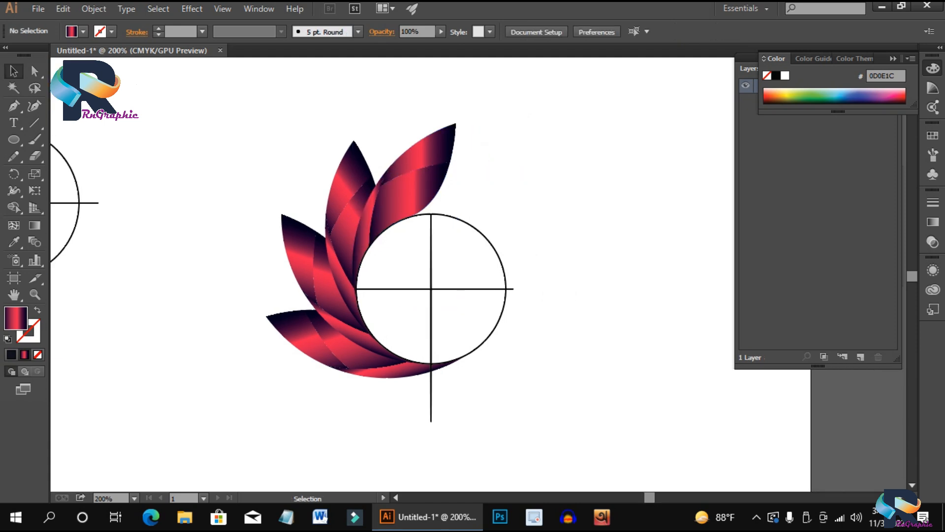
scroll(351, 309, down, 1)
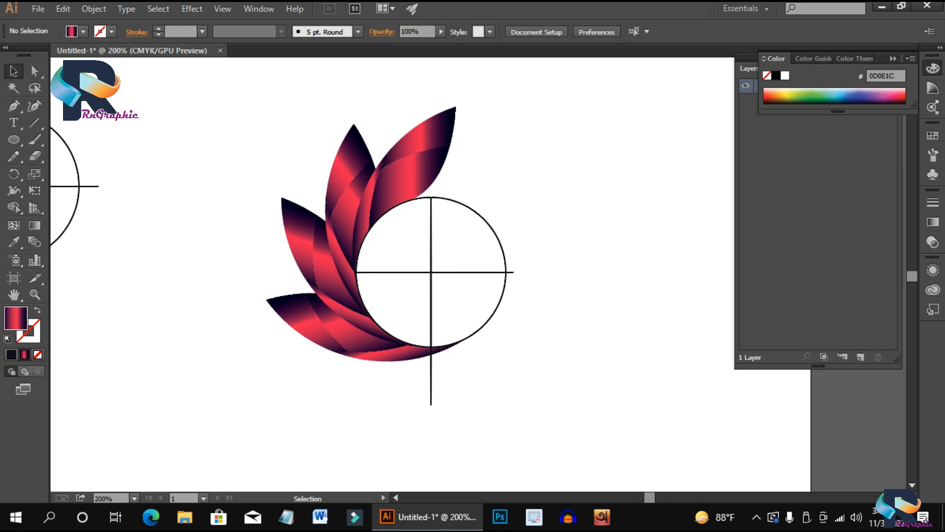
drag(421, 255, 449, 286)
key(Delete)
key(ctrl+z)
key(ctrl+shift+a)
Step: Delete the horizontal line that crosses the circle
click(431, 272)
click(436, 273)
key(Delete)
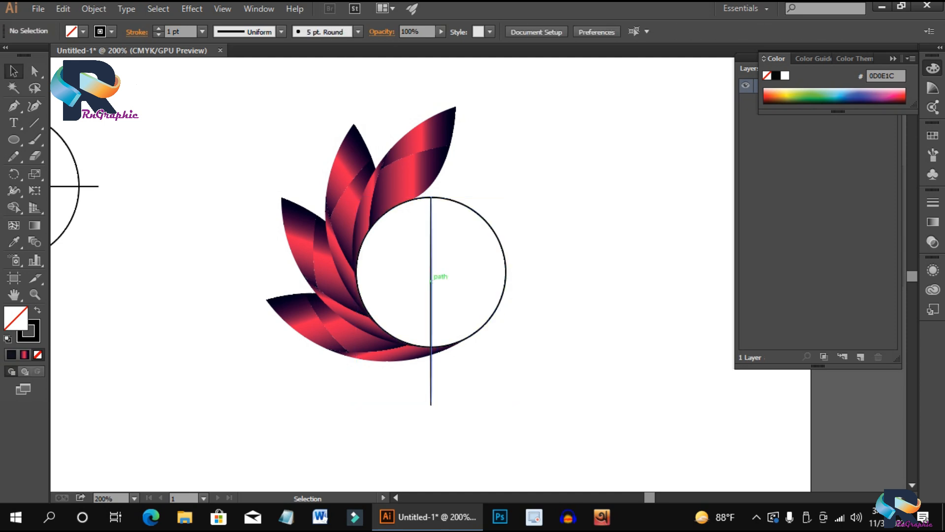
drag(443, 274, 443, 275)
right_click(438, 274)
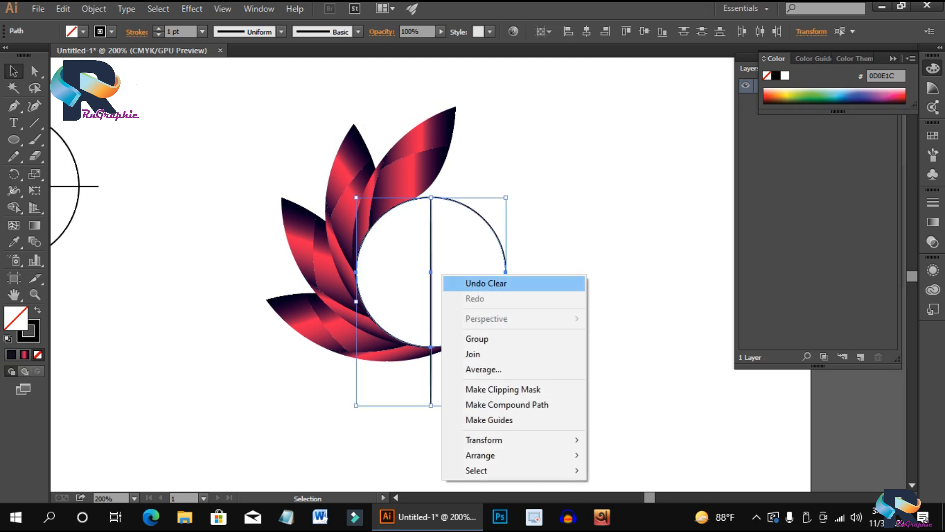
click(458, 338)
right_click(432, 276)
click(474, 357)
click(529, 330)
Step: Delete the vertical line that runs through the circle, leaving the circle outline in place
drag(431, 296, 571, 303)
key(Delete)
scroll(386, 217, down, 1)
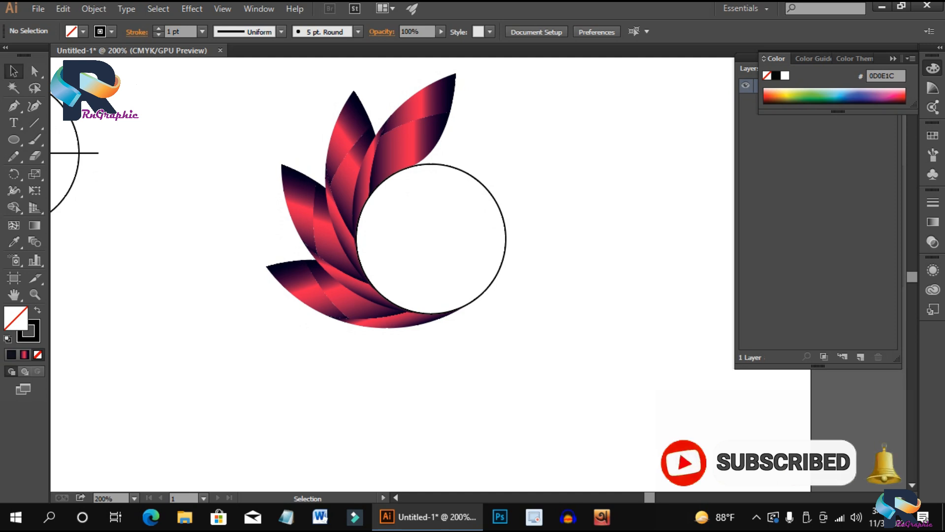
scroll(387, 217, up, 1)
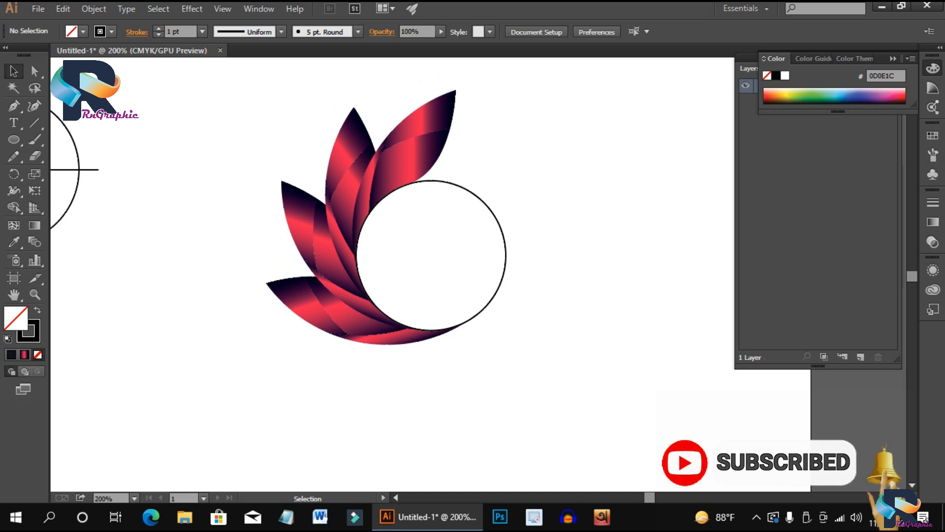
scroll(414, 338, up, 1)
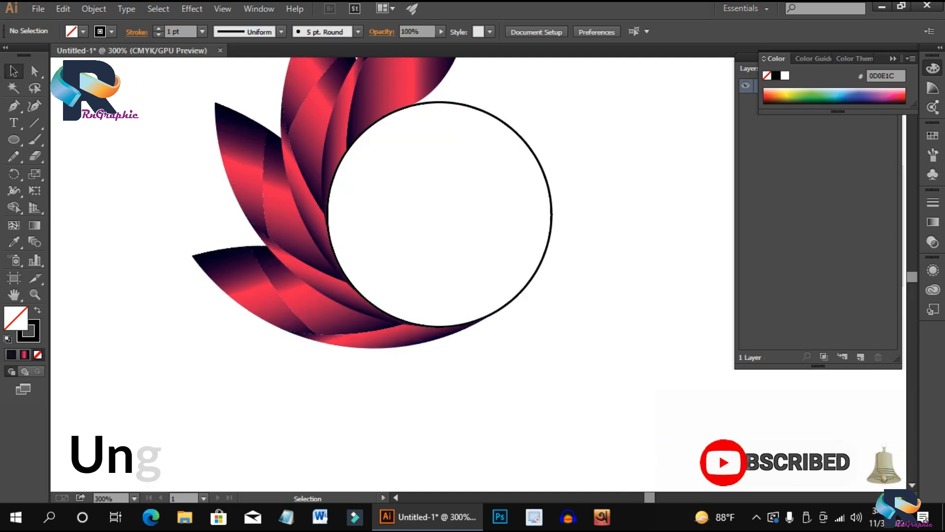
Step: Ungroup the two lower leaves on the circle into their separate gradient pieces
click(334, 330)
right_click(334, 331)
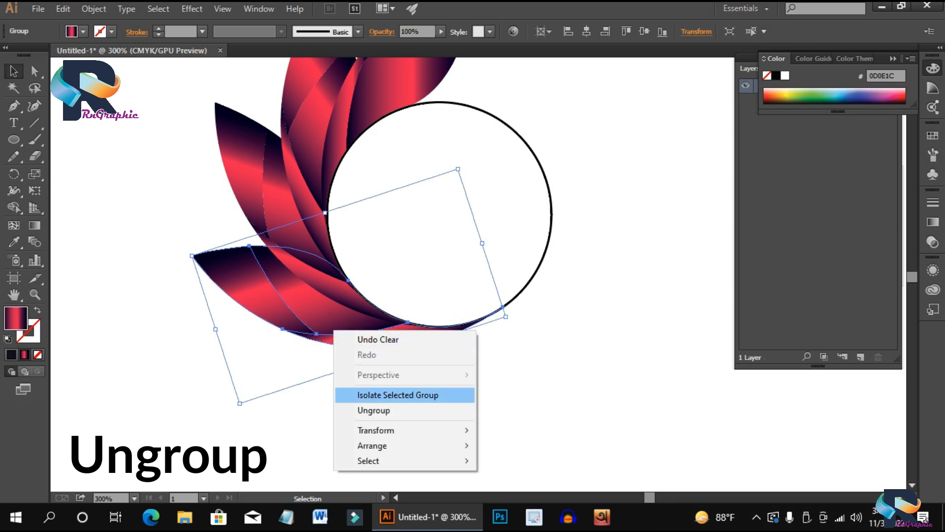
click(374, 410)
click(309, 237)
right_click(308, 238)
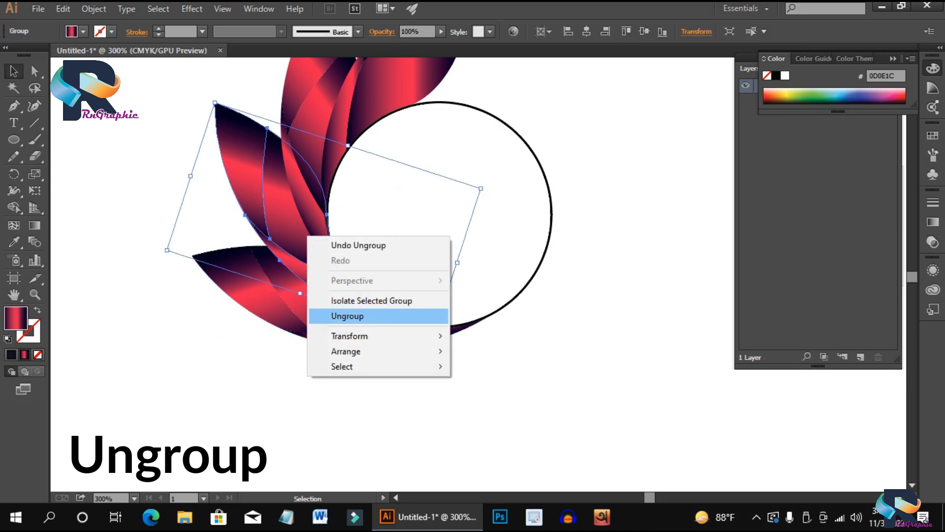
click(347, 316)
Step: Ungroup the two upper leaves on the circle into separate gradient pieces and deselect them
click(310, 149)
right_click(311, 149)
click(350, 228)
click(413, 156)
right_click(412, 156)
click(452, 234)
click(581, 207)
Step: Redraw the gradient of the thin sliver under the circle so it runs lengthwise, nearly horizontally, instead of across the shape
scroll(581, 206, down, 2)
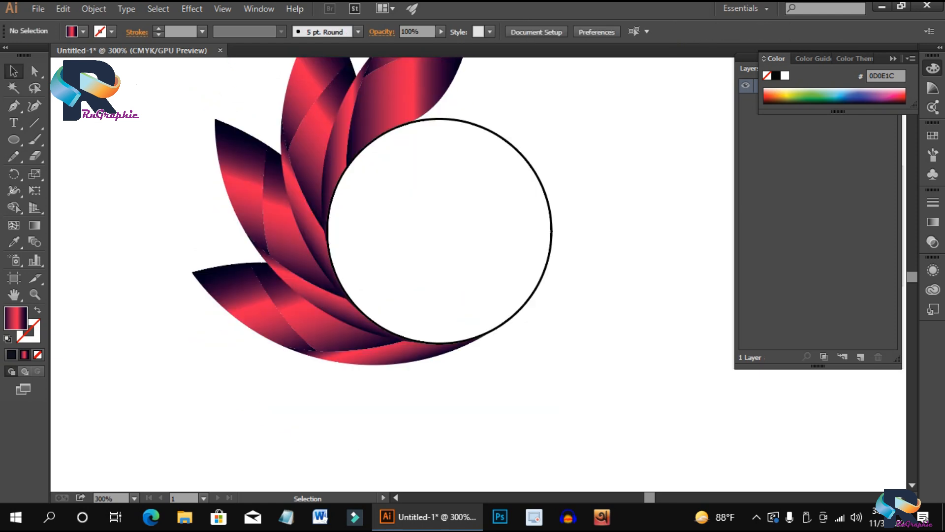
click(396, 363)
scroll(396, 363, up, 1)
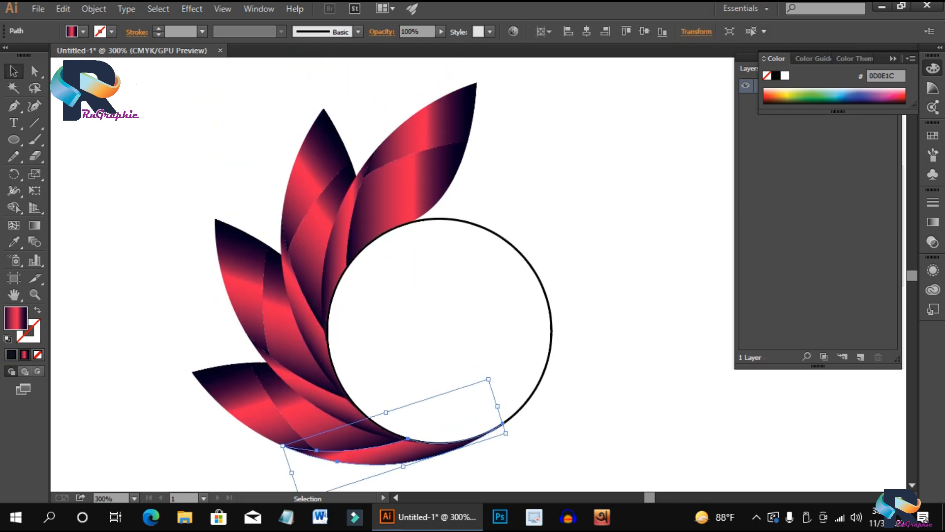
scroll(372, 254, down, 1)
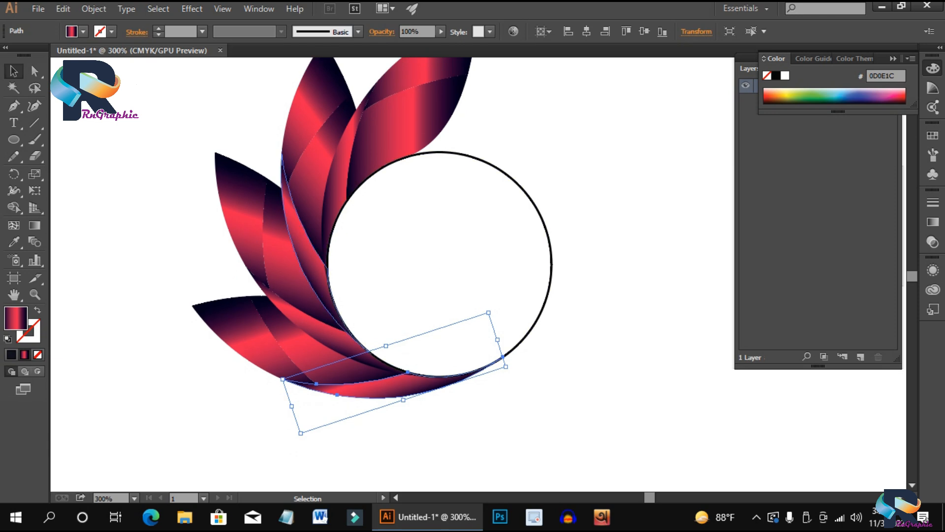
click(394, 433)
click(386, 387)
scroll(385, 368, up, 1)
scroll(385, 368, down, 1)
click(394, 433)
click(386, 387)
key(g)
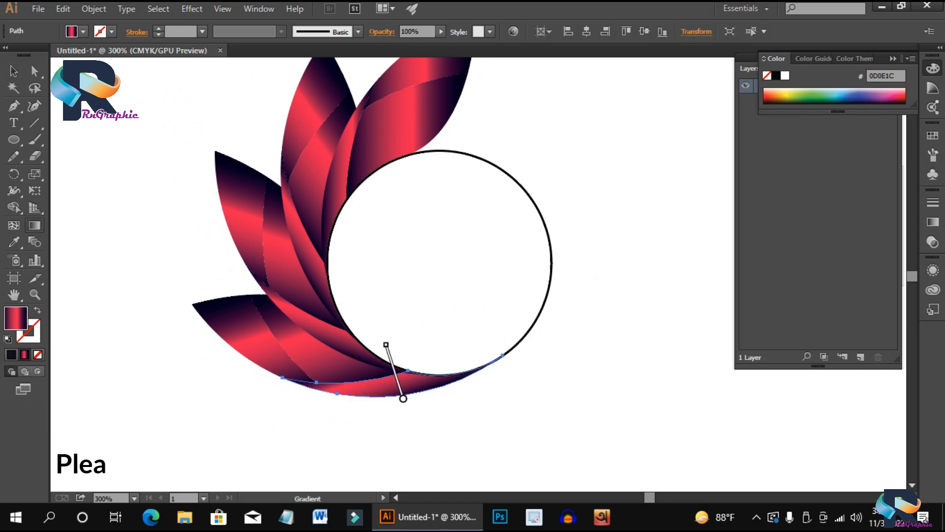
drag(489, 374, 269, 397)
drag(490, 380, 288, 366)
Step: Refine the gradient direction on the thin bottom sliver so it spans from tip to tip, and deselect it
mouse_move(547, 370)
mouse_down()
mouse_move(289, 384)
mouse_move(481, 386)
mouse_move(507, 376)
mouse_up()
drag(259, 380, 283, 379)
mouse_move(529, 375)
mouse_down()
mouse_move(501, 375)
mouse_move(512, 375)
mouse_up()
mouse_move(282, 379)
mouse_down()
mouse_move(312, 379)
mouse_move(281, 379)
mouse_up()
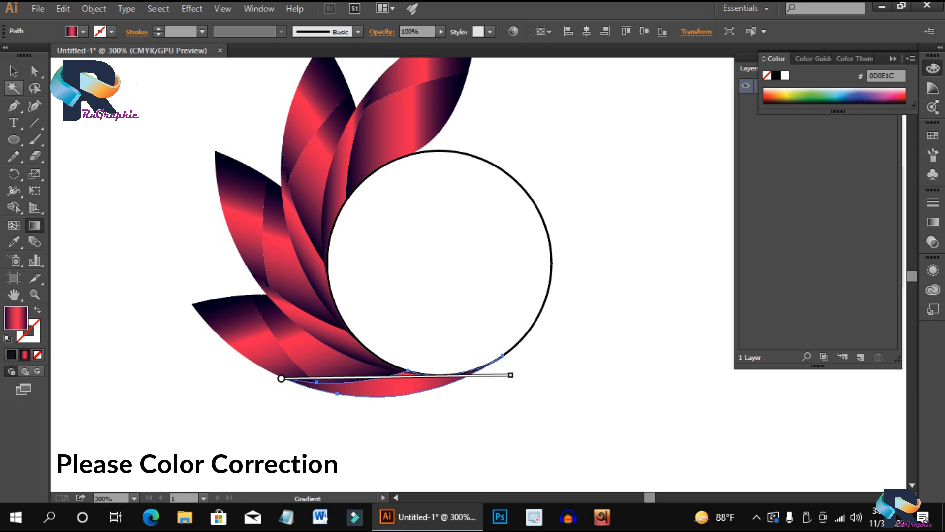
click(14, 72)
click(132, 172)
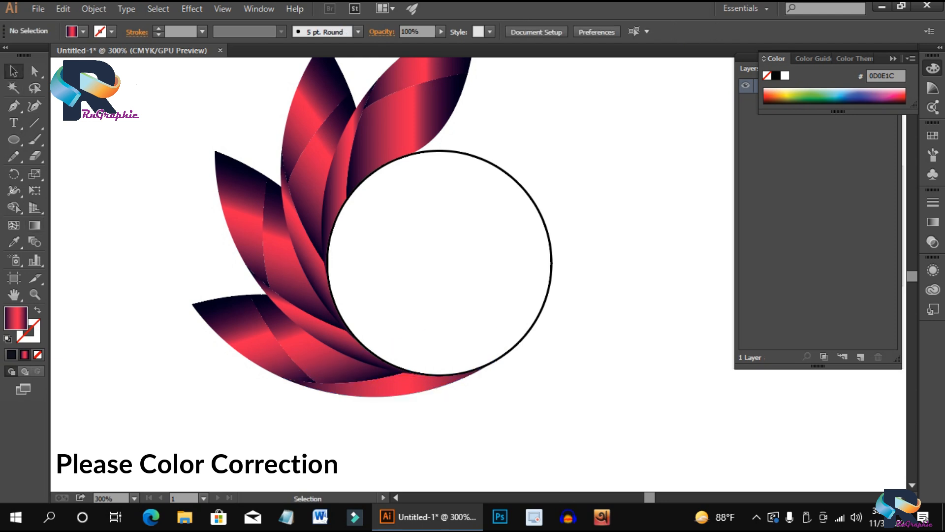
Step: Pull the right end of the bottom sliver's gradient slightly inward and deselect the shape
scroll(372, 236, up, 1)
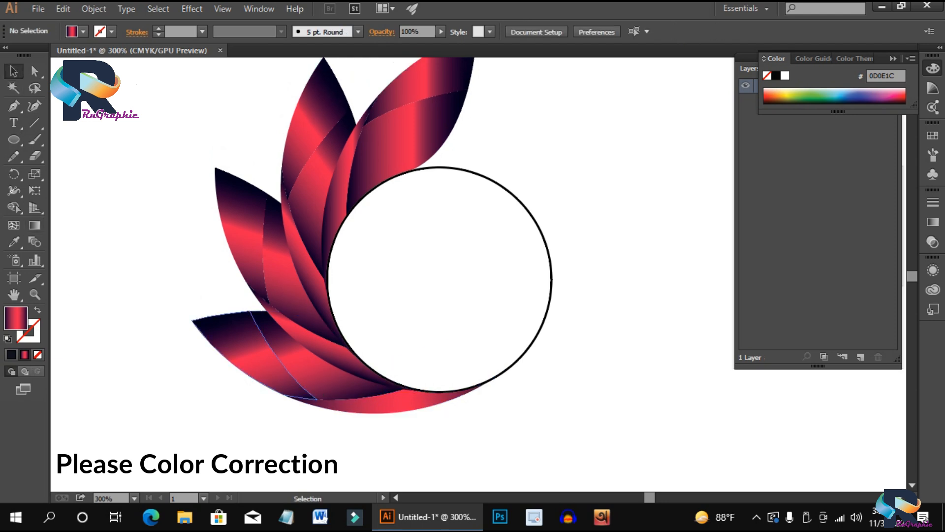
click(416, 408)
key(g)
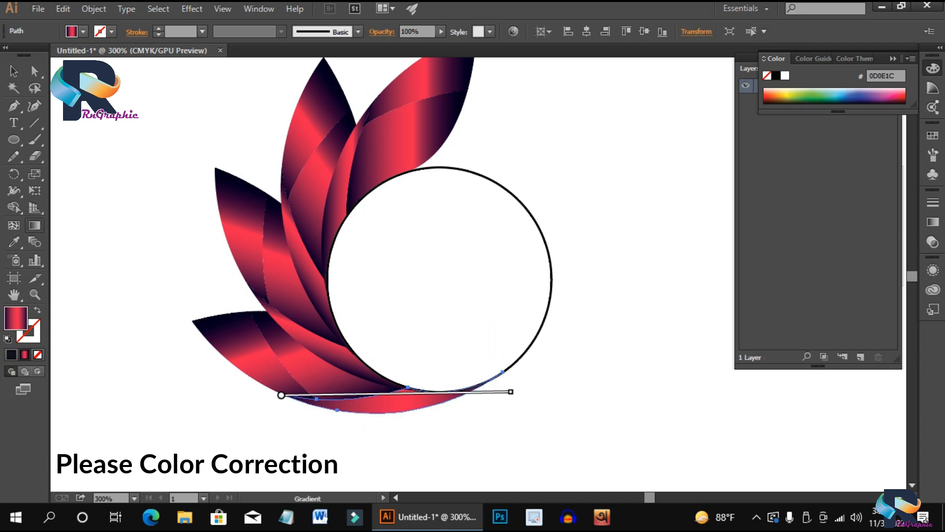
drag(511, 392, 498, 393)
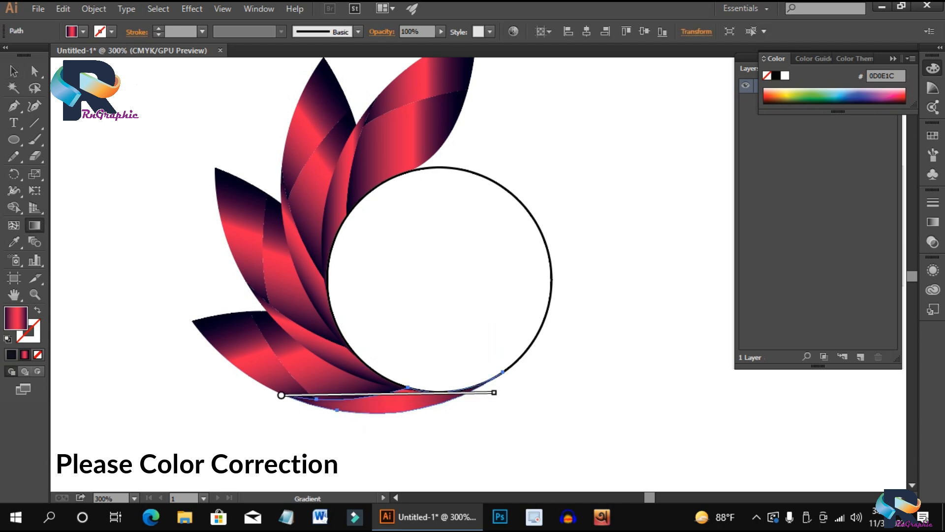
key(v)
click(301, 440)
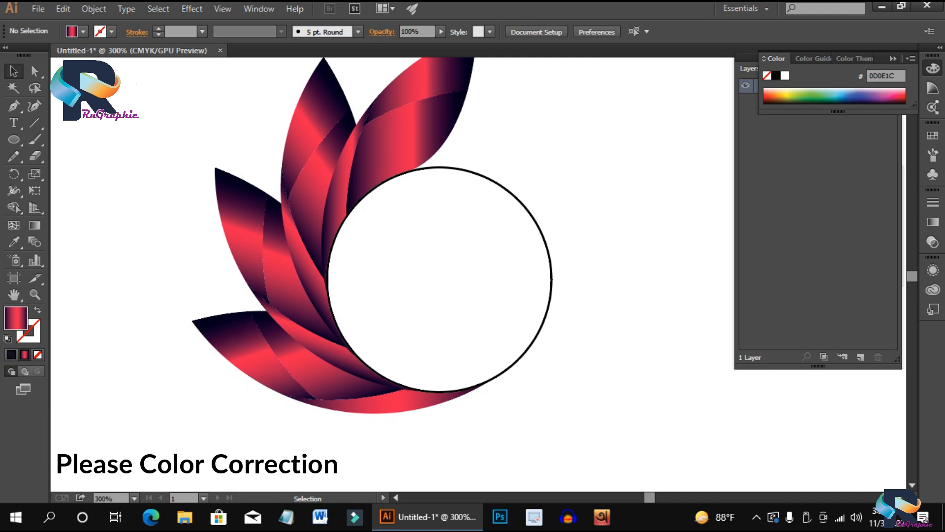
Step: Fine-tune the bottom sliver's gradient by moving its ends slightly closer together, and deselect it
click(432, 404)
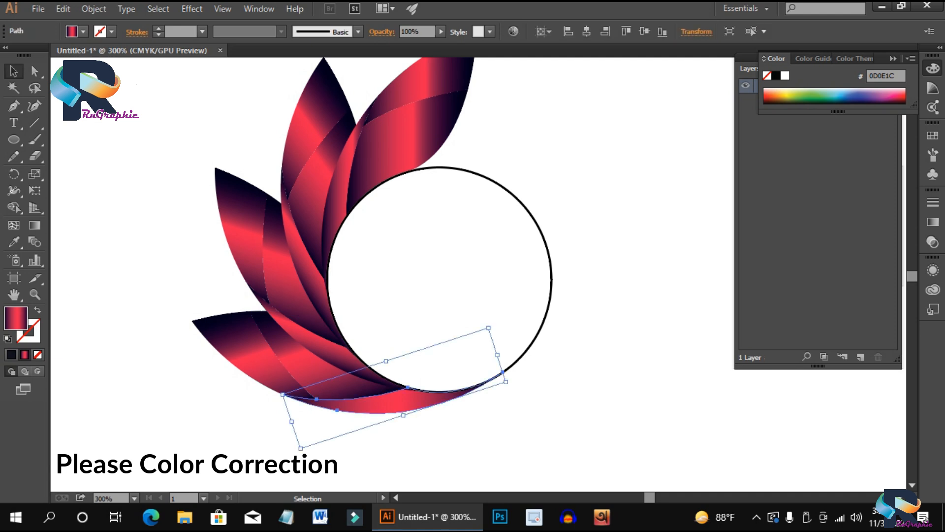
key(g)
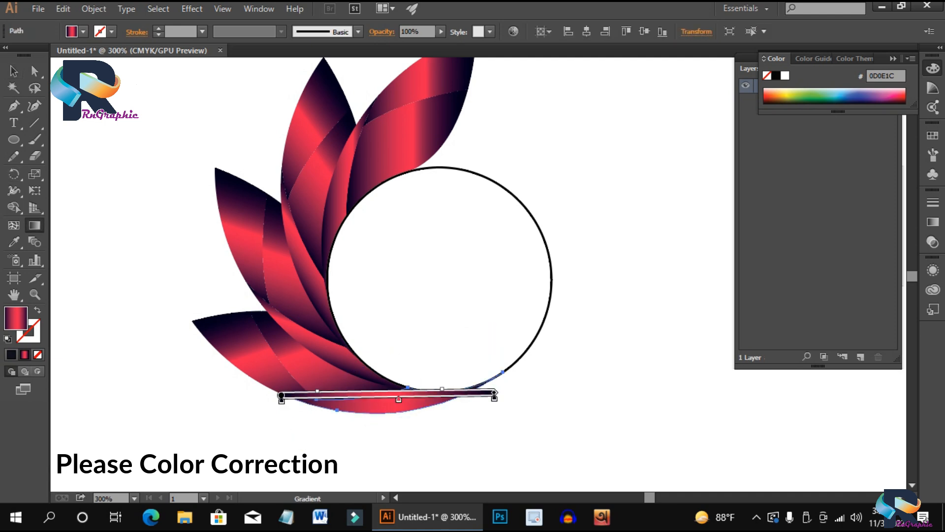
drag(385, 393, 388, 393)
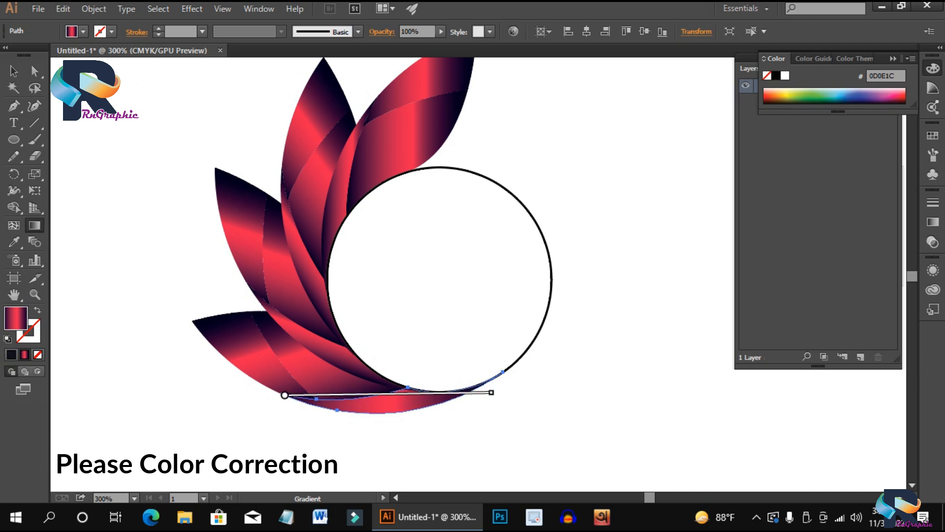
click(14, 71)
click(236, 418)
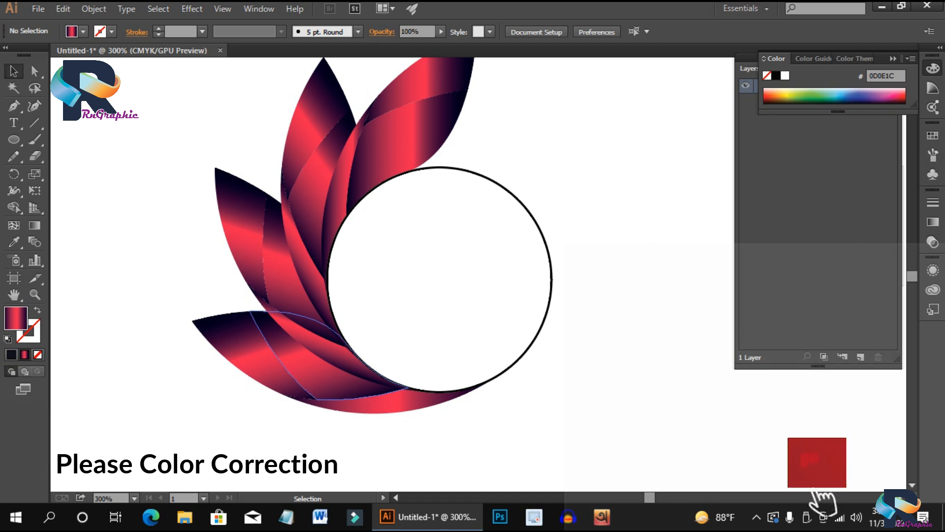
Step: Redraw the gradient of the lowest leaf's outer piece diagonally from the leaf tip toward its base, centring the red band
click(246, 345)
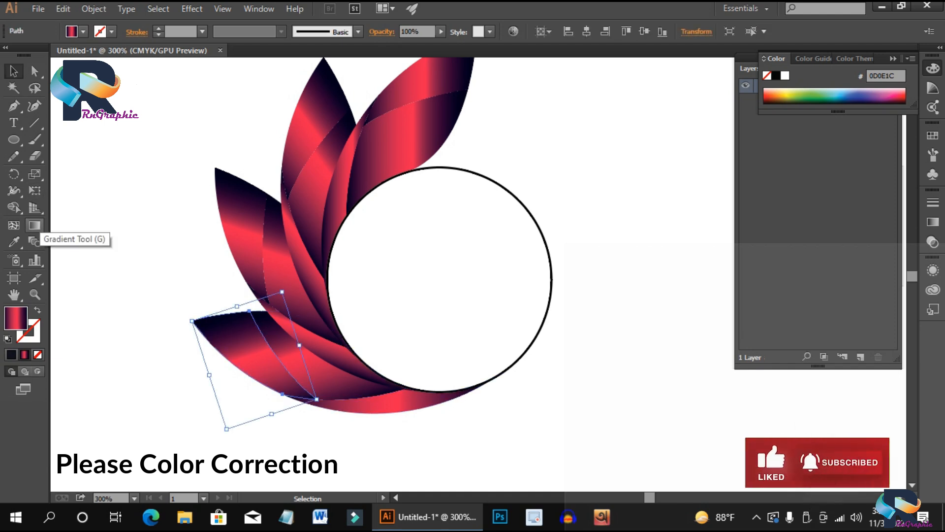
mouse_move(188, 282)
mouse_down()
mouse_move(241, 353)
mouse_move(311, 414)
mouse_up()
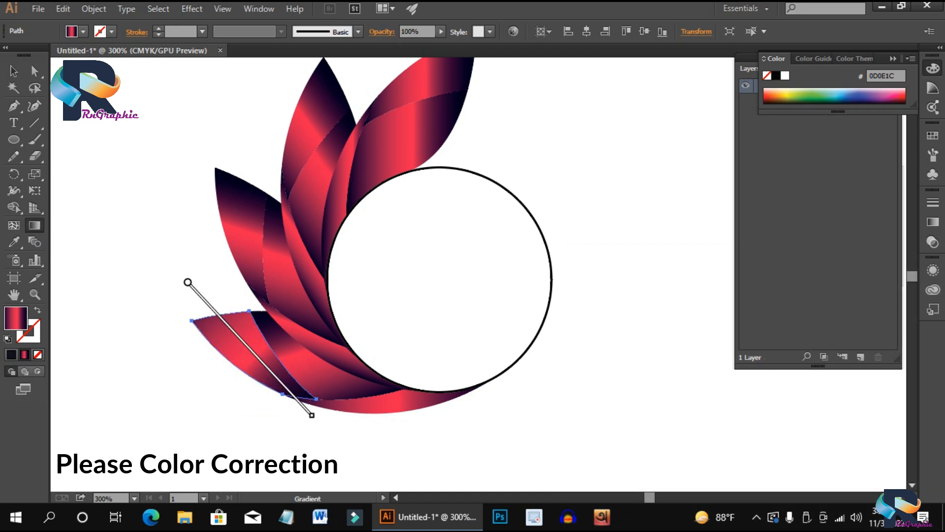
drag(250, 348, 265, 364)
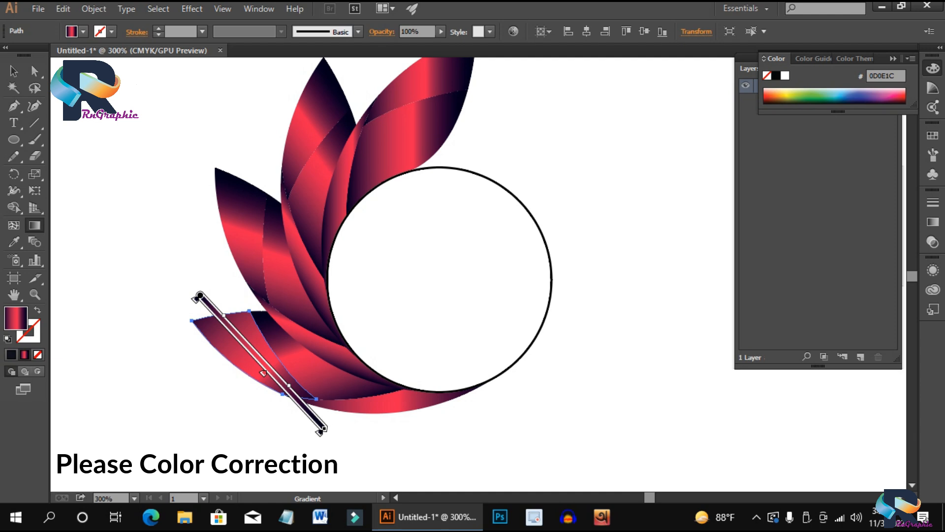
drag(199, 294, 196, 292)
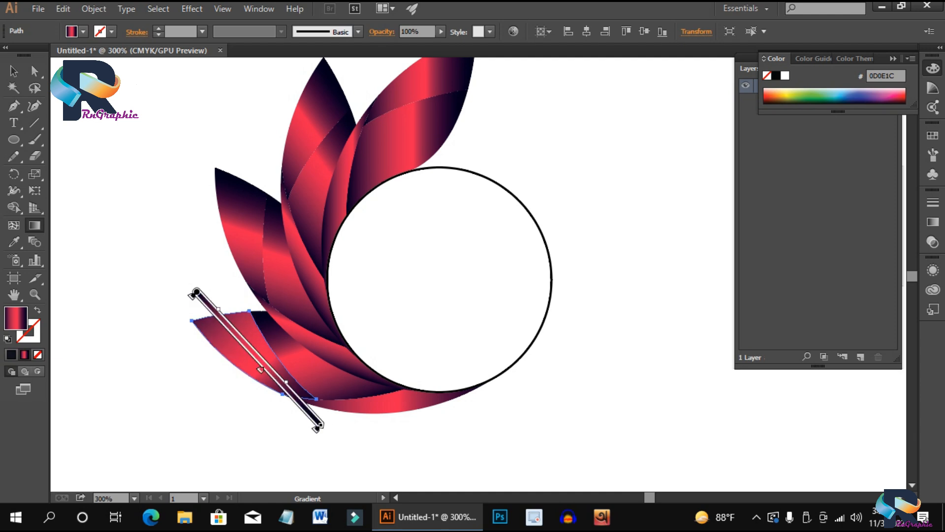
click(13, 71)
click(222, 433)
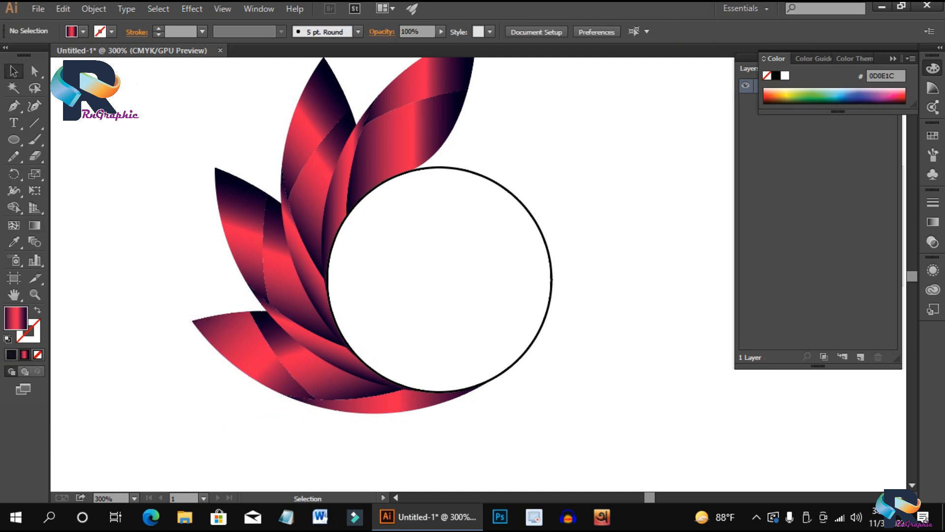
Step: Shorten the lower end of the gradient on the lowest leaf's outer piece and deselect it
click(268, 382)
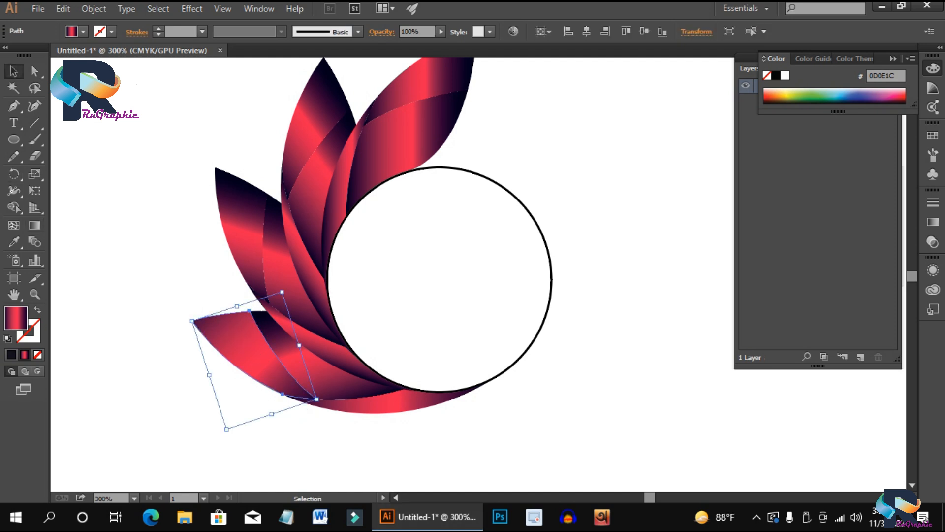
key(g)
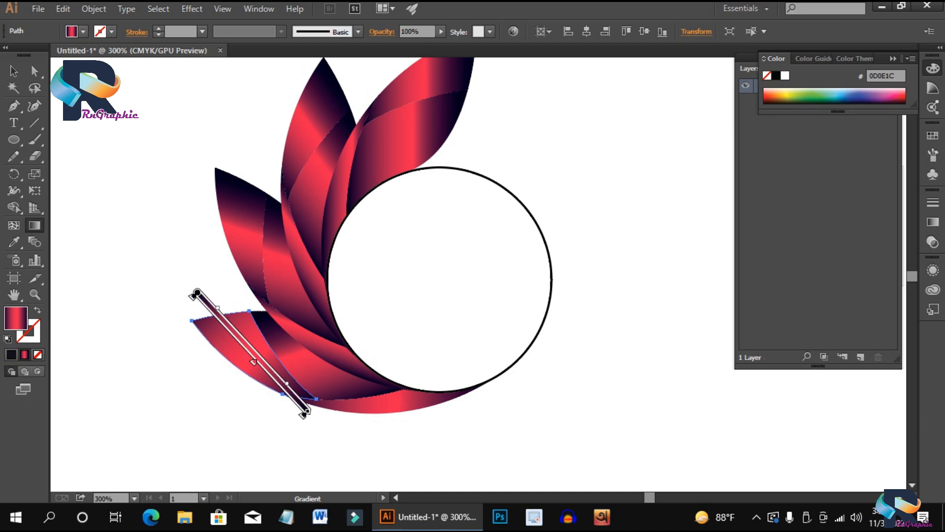
key(v)
click(207, 418)
Step: Redraw the gradient of the second-lowest leaf's outer piece lengthwise from its tip to its lower point
scroll(241, 261, up, 1)
click(241, 261)
key(g)
drag(226, 182, 286, 378)
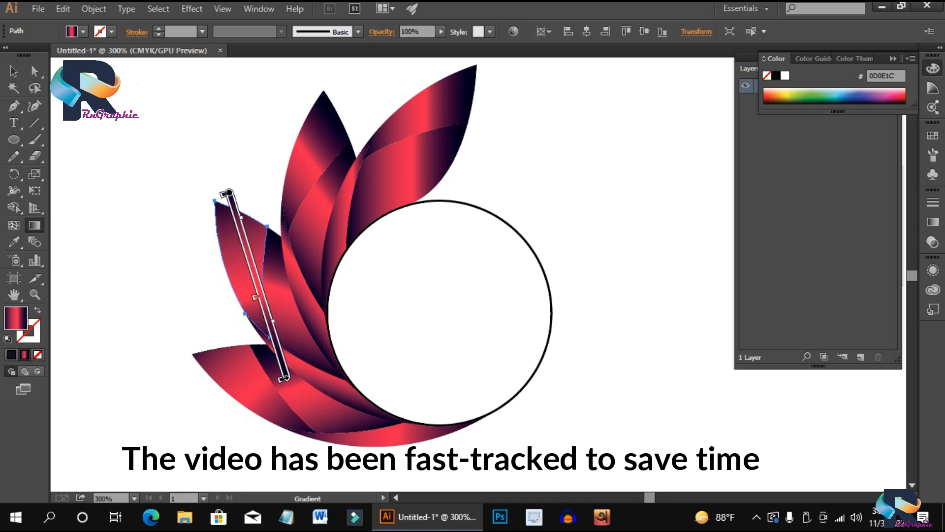
mouse_move(230, 192)
mouse_down()
mouse_move(274, 393)
mouse_move(272, 340)
mouse_up()
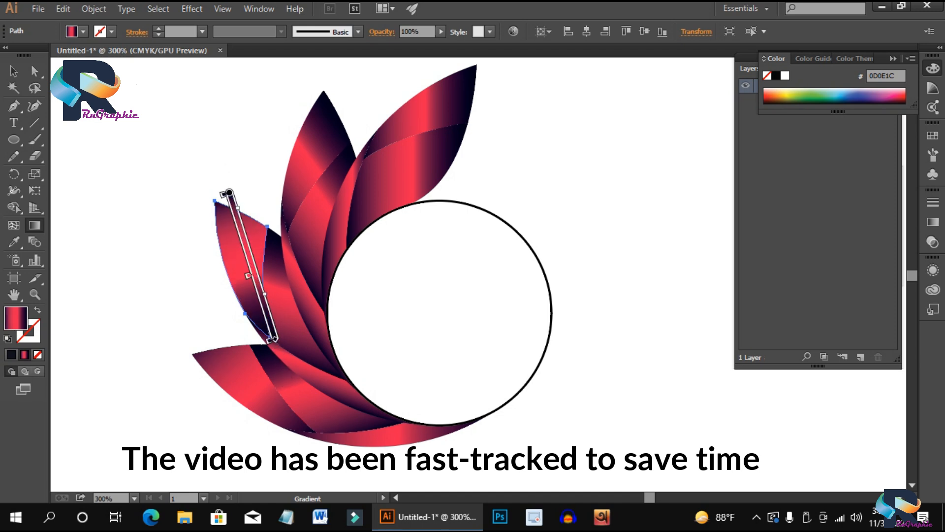
key(v)
click(212, 315)
Step: Redraw the gradient of the lowest leaf's inner piece diagonally from its upper corner down toward the circle's lower edge
click(305, 394)
key(g)
drag(246, 340, 366, 430)
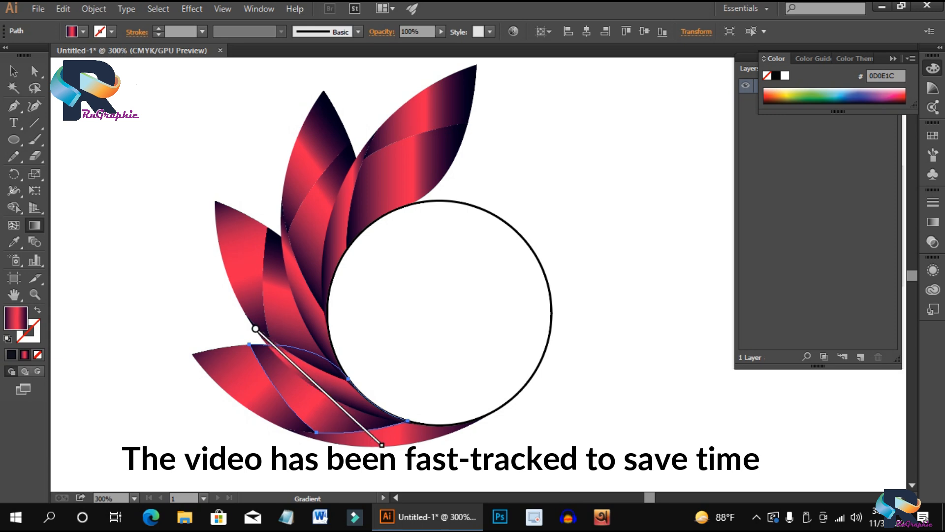
key(v)
click(384, 354)
Step: Redraw the gradient of the second-lowest leaf's inner piece lengthwise from its upper tip down past its base
click(296, 315)
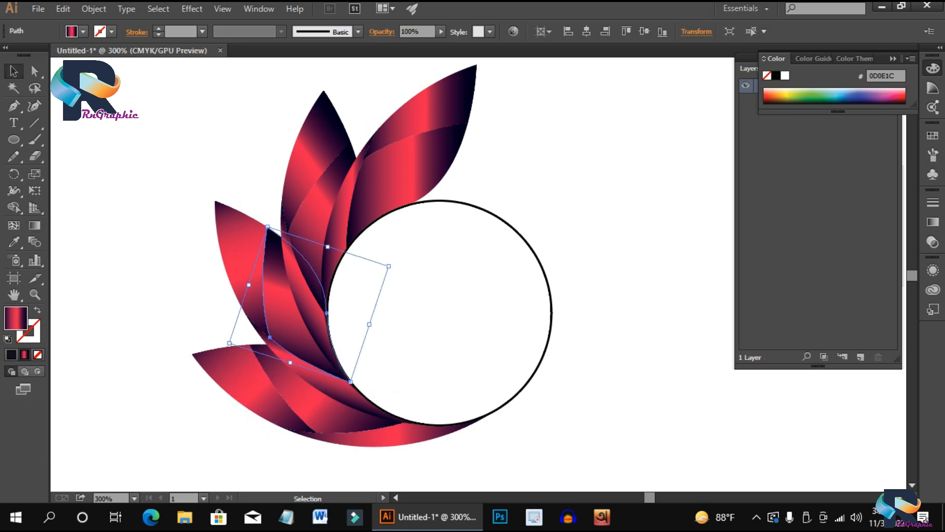
key(g)
drag(274, 215, 315, 394)
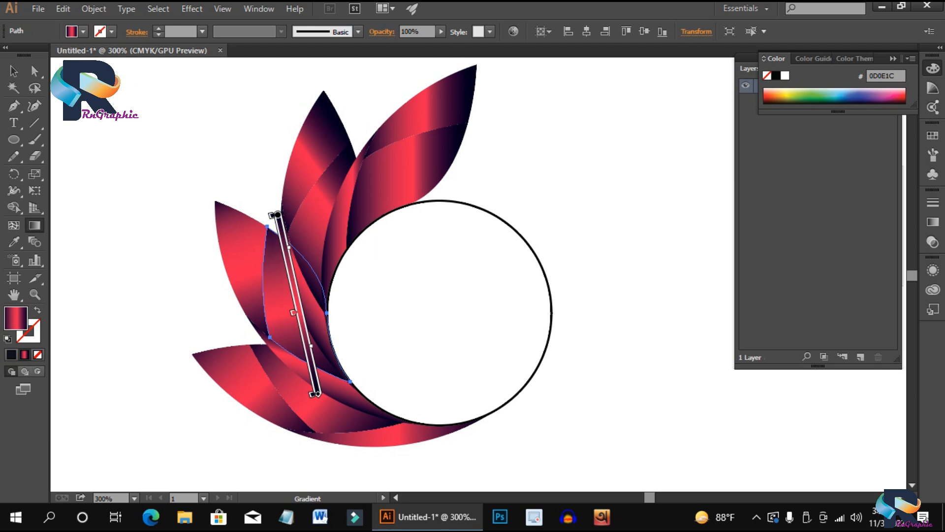
key(v)
click(374, 301)
Step: Redraw the gradient of the third leaf's inner piece lengthwise from its upper tip down toward its base
scroll(374, 300, up, 1)
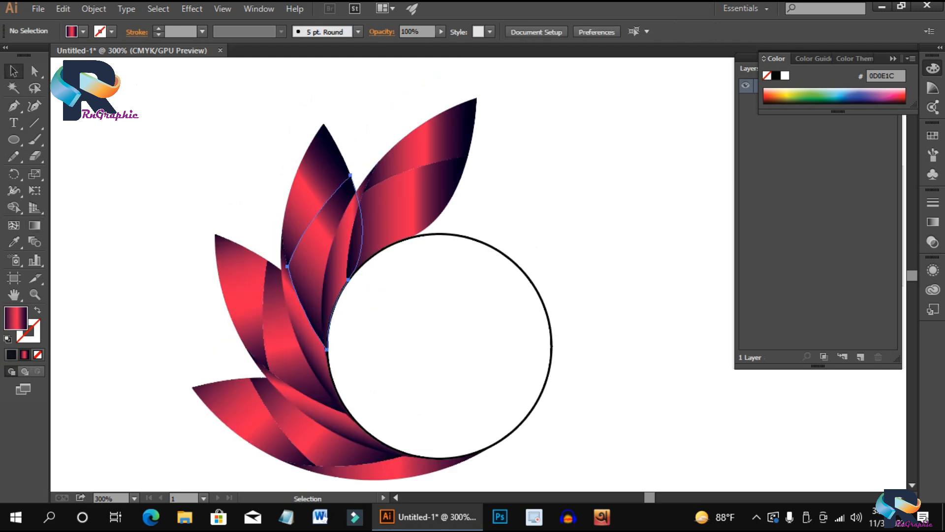
click(315, 251)
key(g)
drag(358, 173, 295, 347)
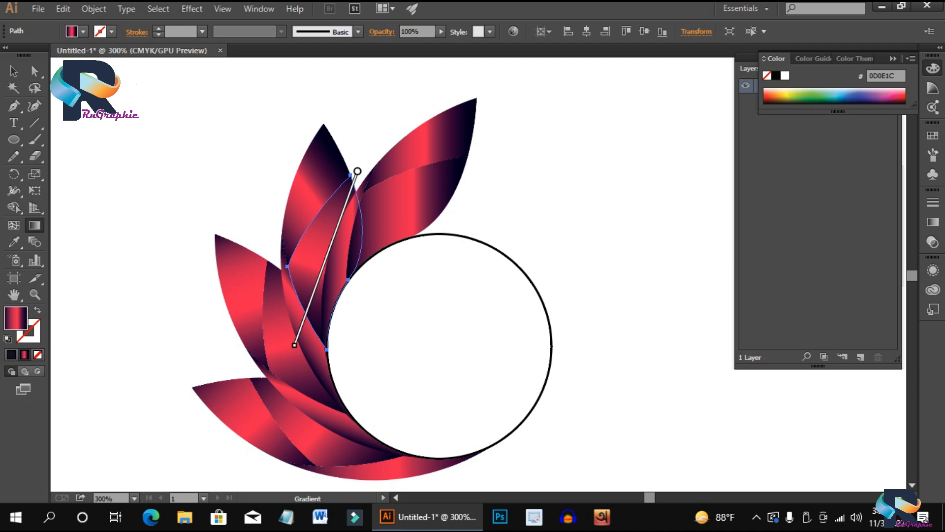
mouse_move(358, 168)
mouse_down()
mouse_move(290, 354)
mouse_move(295, 342)
mouse_up()
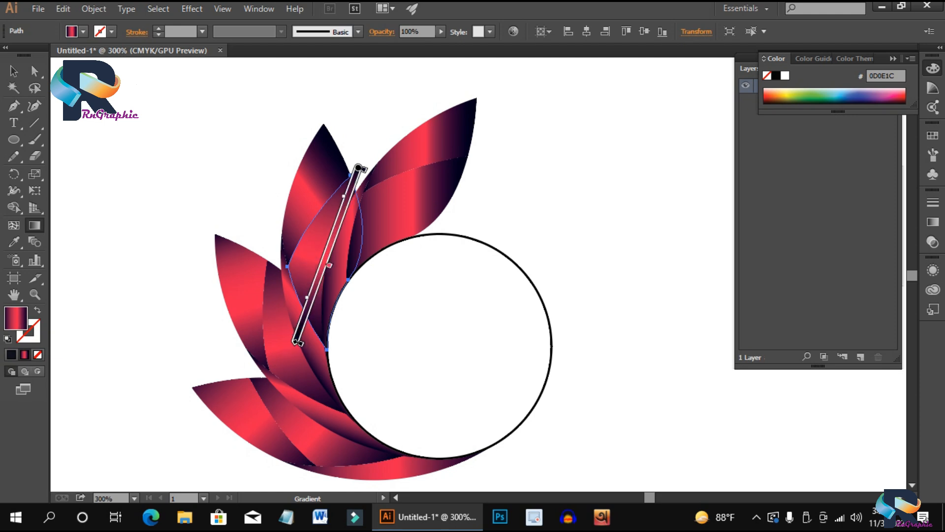
Step: Redraw the gradient of the third leaf's outer piece from its tip diagonally down to its base, and deselect it
key(v)
click(318, 172)
key(g)
mouse_move(355, 115)
mouse_down()
mouse_move(265, 277)
mouse_move(269, 268)
mouse_up()
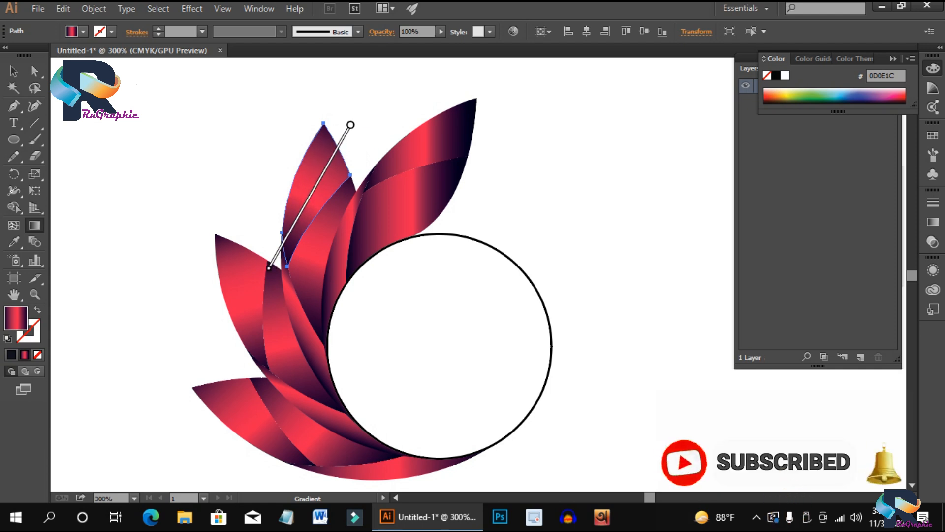
click(14, 71)
click(232, 133)
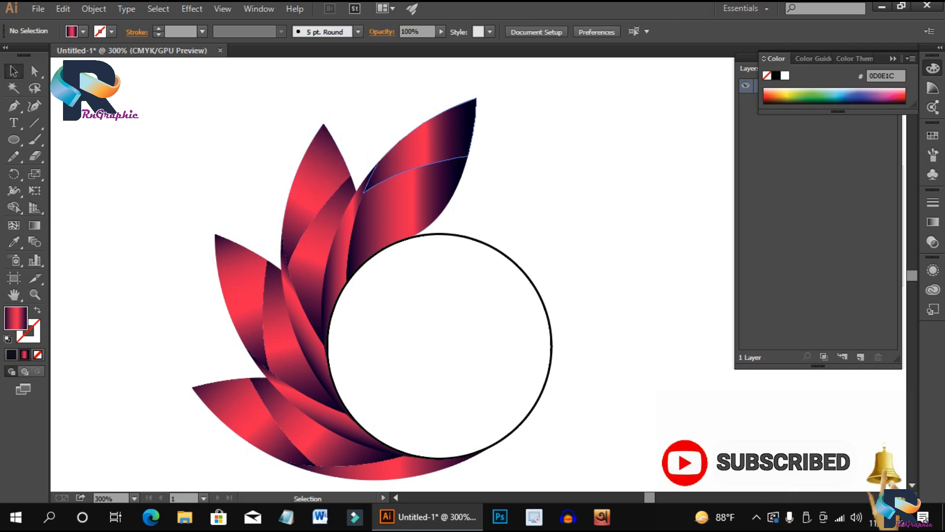
Step: Redraw the gradient of the topmost leaf's upper piece diagonally from its base past the tip, shift it outward, and deselect it
click(427, 142)
key(g)
drag(343, 214, 523, 88)
drag(433, 150, 455, 133)
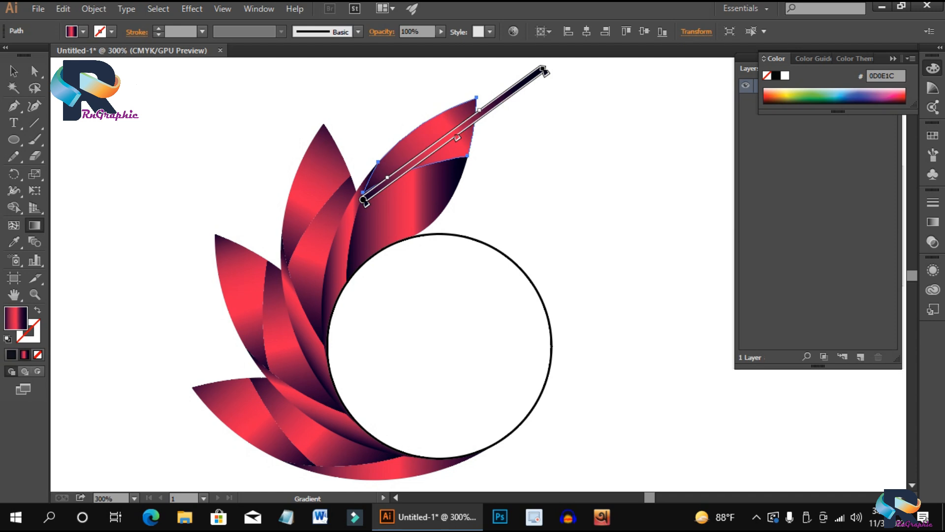
drag(544, 72, 536, 78)
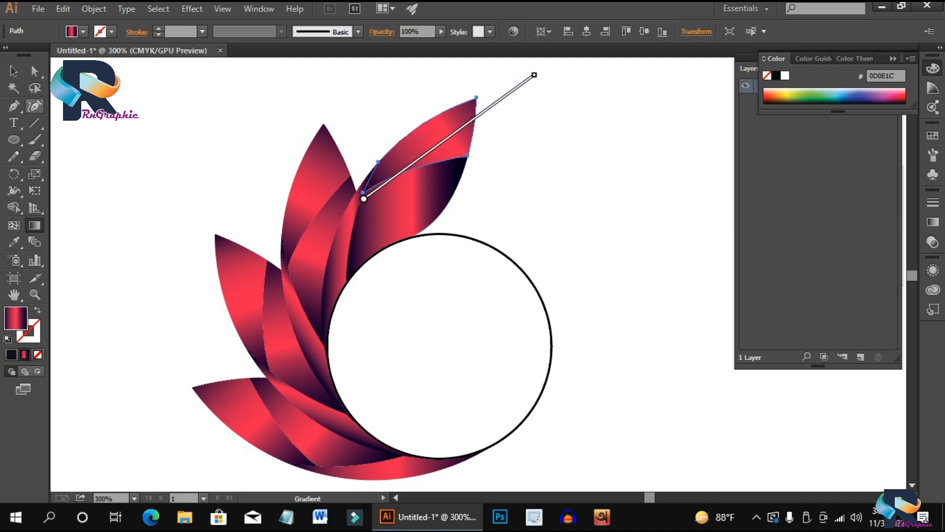
click(14, 71)
click(155, 163)
Step: Shorten the outer end of the gradient on the topmost leaf's upper piece
click(431, 140)
click(34, 225)
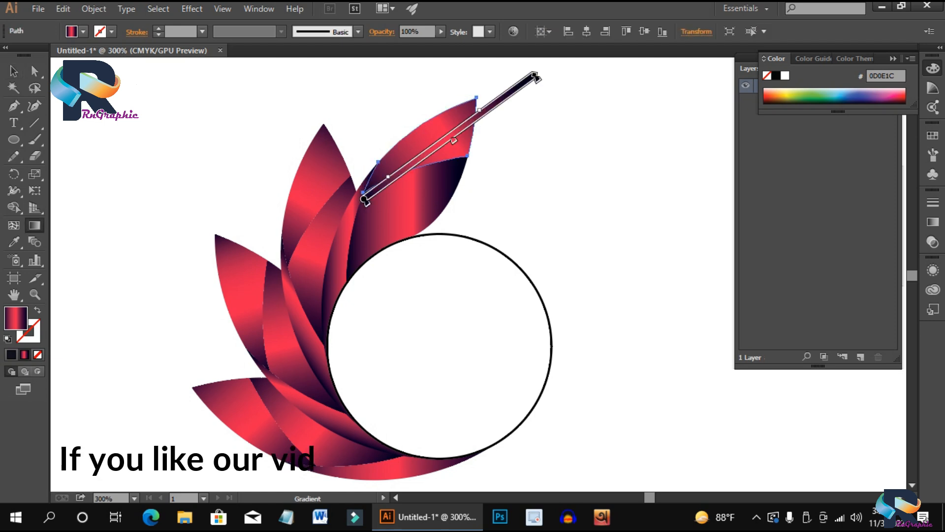
drag(536, 77, 524, 84)
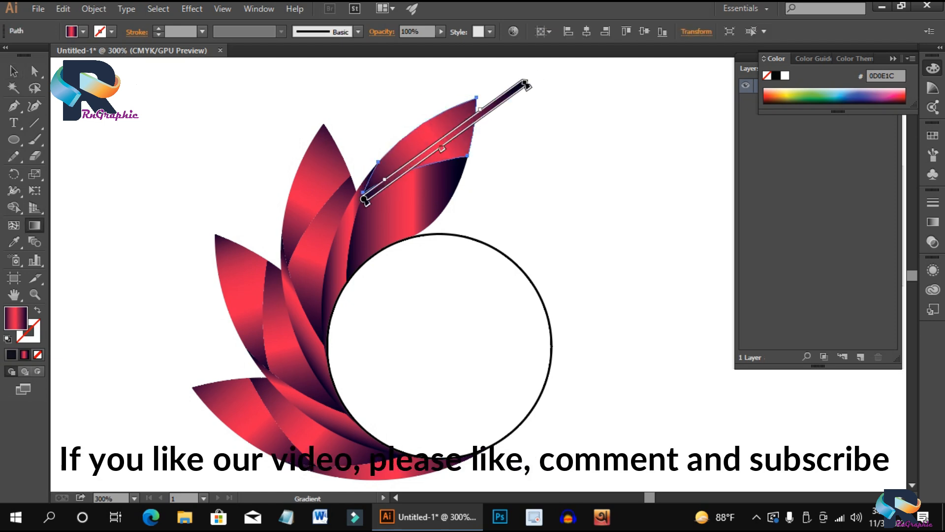
Step: Redraw the gradient of the topmost leaf's lower piece diagonally from its base to beyond its tip
click(13, 71)
click(160, 158)
scroll(393, 197, down, 1)
click(406, 192)
key(g)
drag(336, 238, 503, 116)
drag(331, 241, 498, 119)
drag(444, 153, 457, 142)
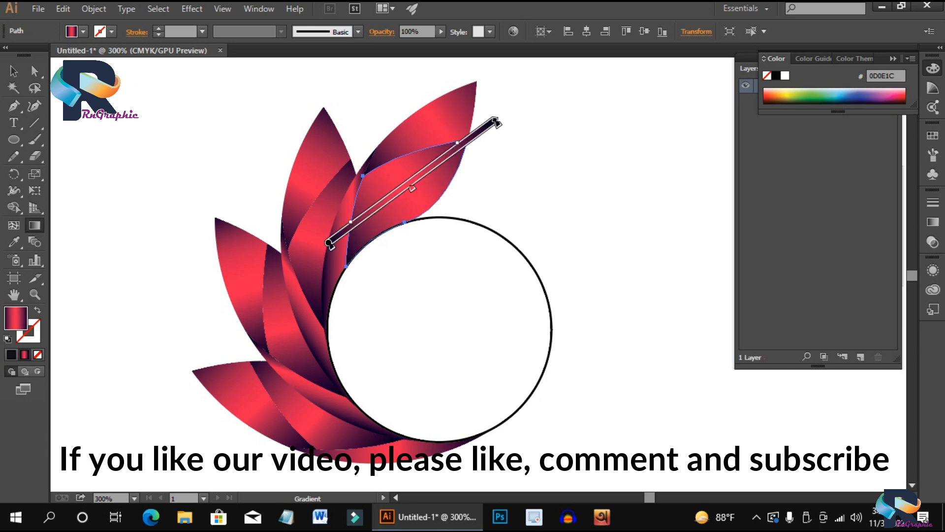
Step: Redraw the gradient of the topmost leaf's narrow inner sliver lengthwise from its base to beyond its upper tip, and deselect it
key(v)
click(497, 163)
click(359, 184)
key(g)
mouse_move(324, 300)
mouse_down()
mouse_move(382, 128)
mouse_move(393, 133)
mouse_move(387, 141)
mouse_move(400, 108)
mouse_up()
click(14, 72)
click(212, 142)
Step: Shift the gradient of the topmost leaf's narrow sliver along its length, and deselect it
click(339, 221)
click(34, 225)
drag(358, 213, 348, 245)
click(14, 71)
click(178, 143)
click(342, 227)
click(35, 226)
drag(310, 360, 325, 312)
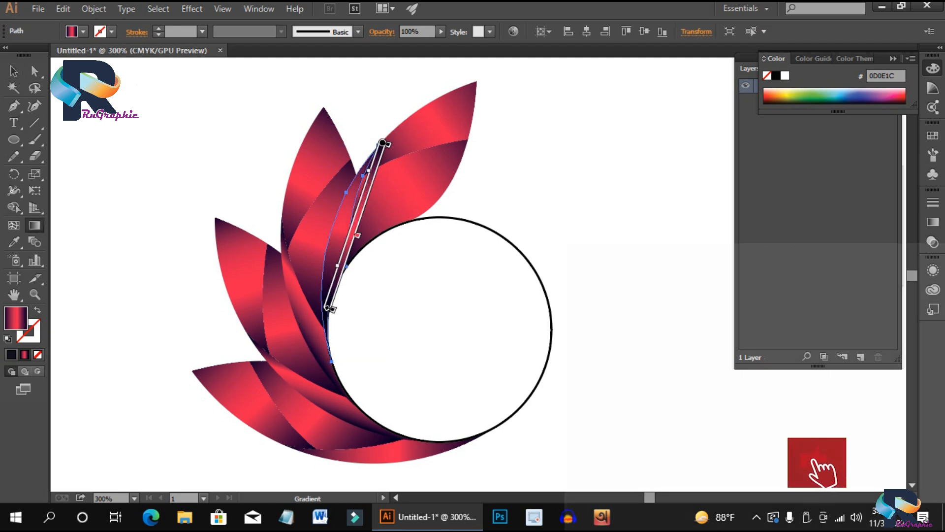
click(14, 72)
click(177, 143)
Step: Redraw the gradient of the third leaf's narrow strip lengthwise from its upper tip down toward the circle, and deselect it
click(307, 314)
key(ctrl+shift+a)
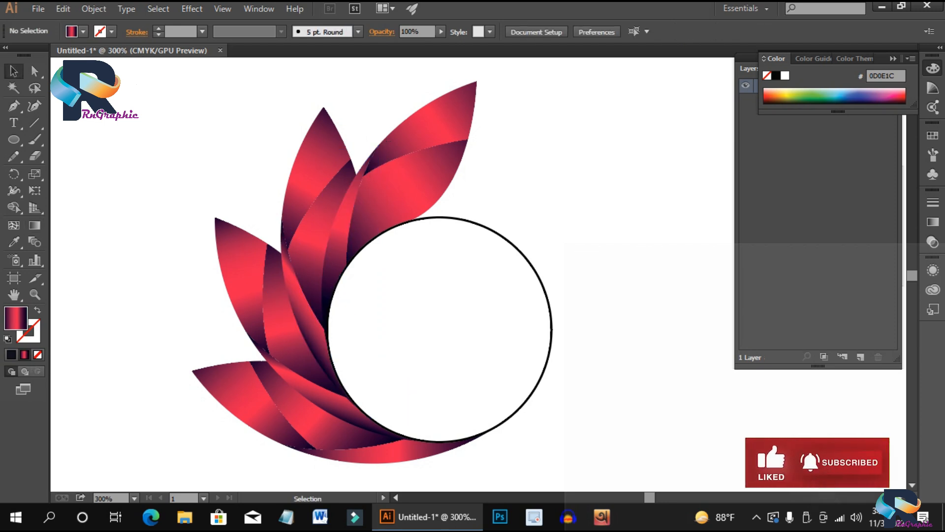
click(315, 308)
key(g)
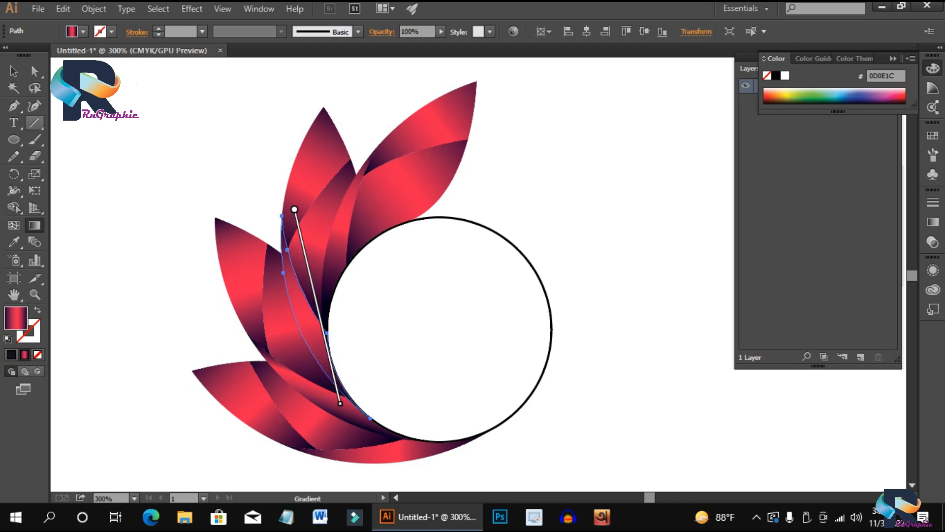
click(14, 72)
click(148, 187)
Step: Shift the gradient of the third leaf's narrow strip slightly upward, and deselect it
click(313, 329)
click(34, 225)
drag(294, 209, 336, 384)
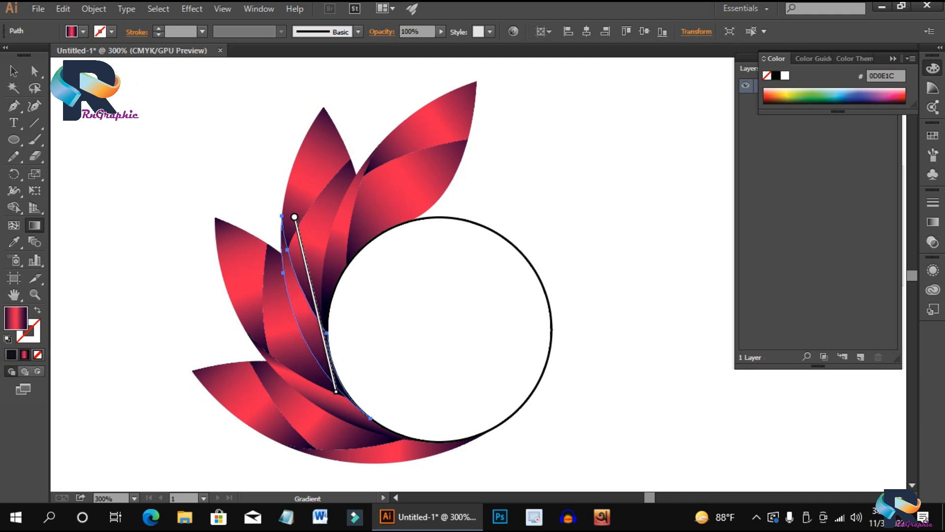
drag(295, 202, 292, 203)
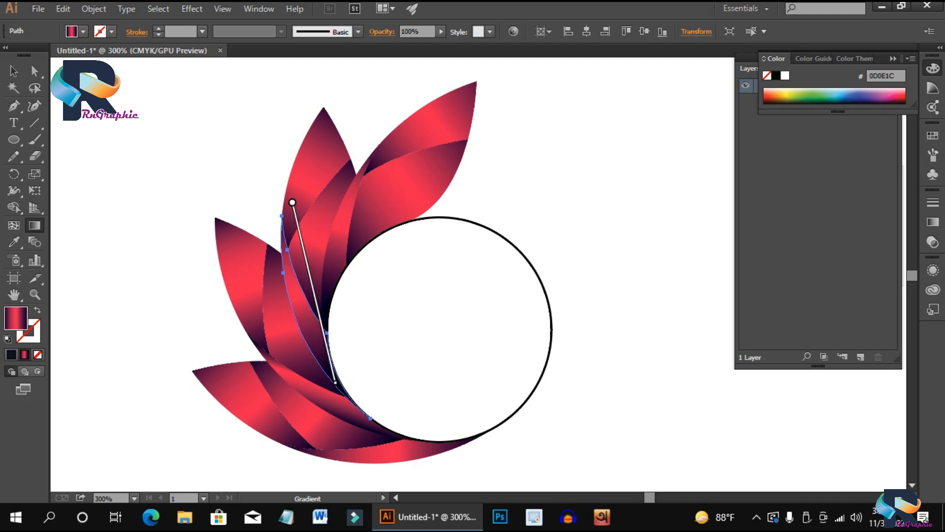
key(v)
click(404, 345)
Step: Redraw the third leaf's narrow strip gradient as a shorter line sloping down and outward, and deselect the strip
scroll(403, 344, down, 2)
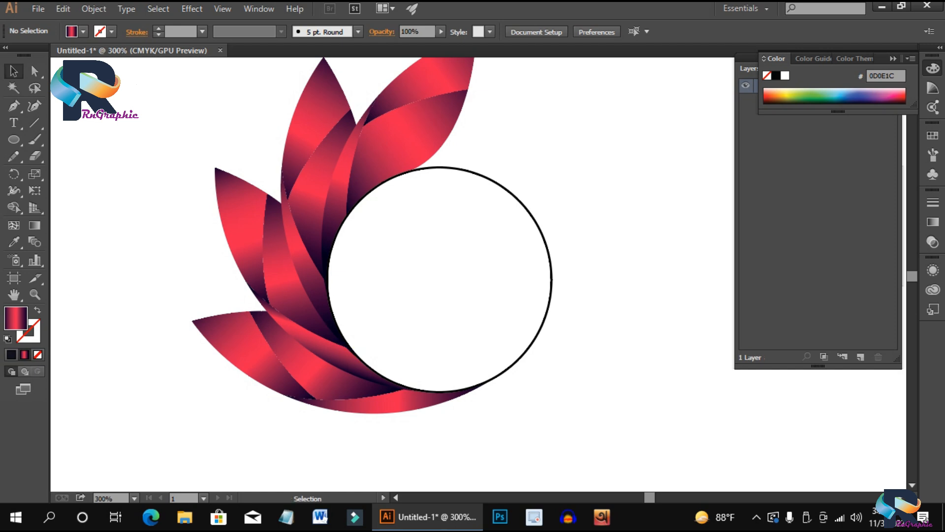
click(306, 256)
click(35, 224)
drag(334, 214, 320, 321)
mouse_move(327, 190)
mouse_down()
mouse_move(327, 284)
mouse_move(299, 283)
mouse_up()
key(v)
key(ctrl+shift+a)
Step: Redraw the gradient of the topmost leaf's narrow sliver diagonally across it, extend its lower end outward, and deselect the sliver
click(347, 205)
key(g)
mouse_move(371, 163)
mouse_down()
mouse_move(340, 170)
mouse_move(340, 160)
mouse_move(326, 196)
mouse_move(348, 205)
mouse_move(341, 213)
mouse_up()
drag(392, 122, 309, 199)
drag(415, 151, 279, 271)
drag(351, 207, 447, 122)
drag(324, 232, 308, 246)
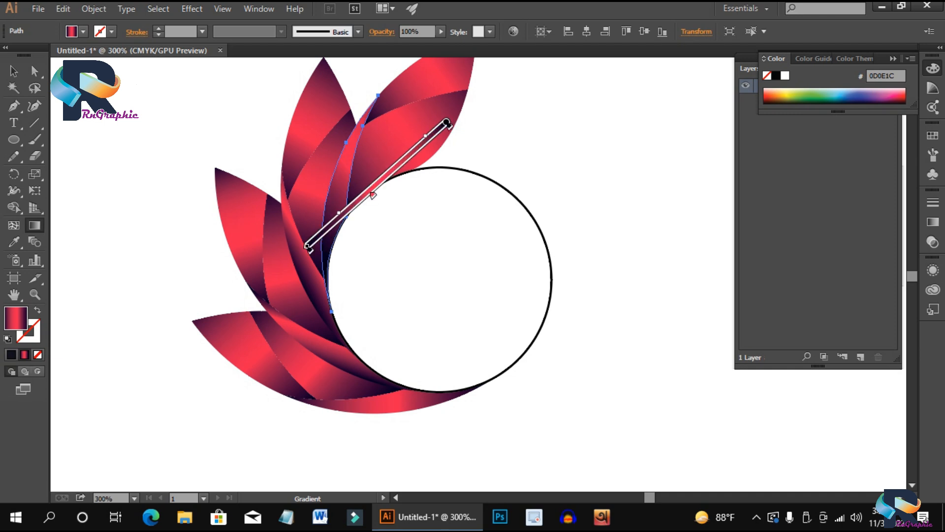
key(v)
click(610, 237)
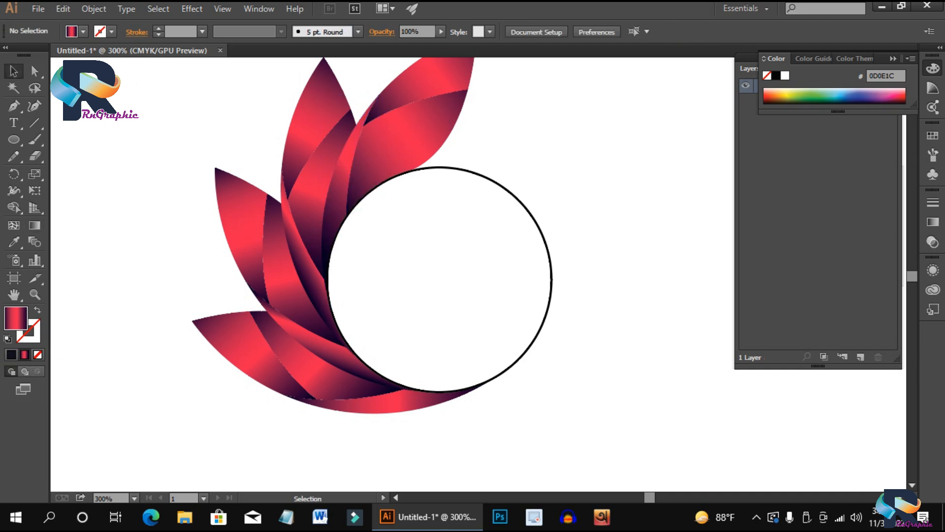
Step: Fill the outlined circle with the red-navy linear gradient
scroll(372, 235, down, 3)
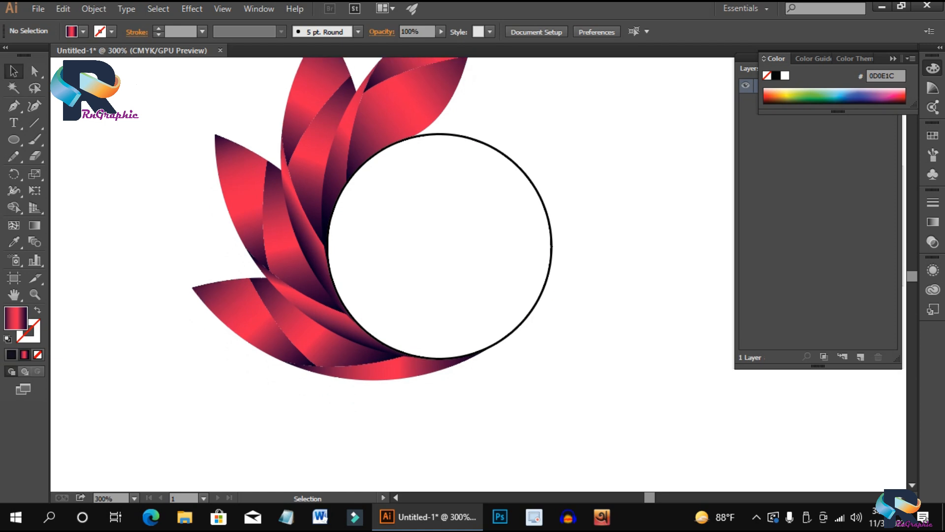
click(544, 292)
scroll(512, 231, up, 3)
scroll(481, 171, down, 1)
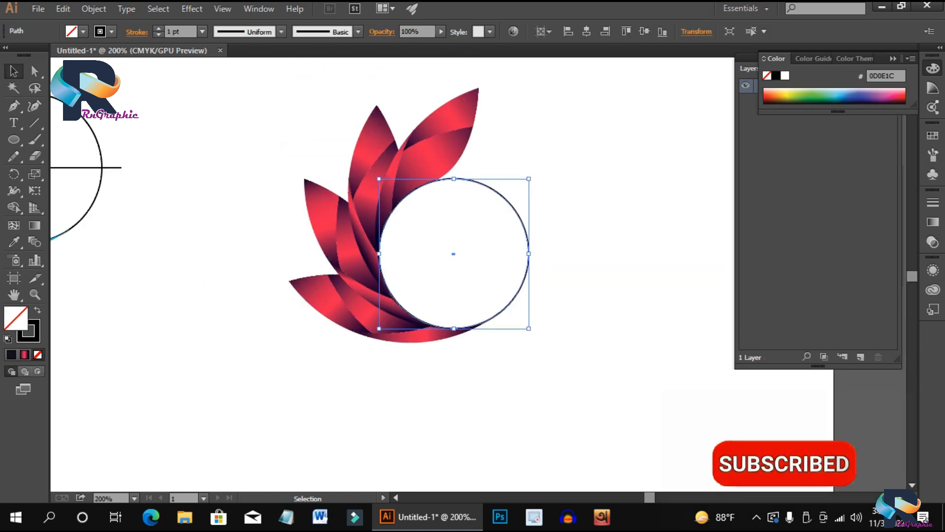
scroll(562, 259, up, 1)
scroll(493, 257, down, 1)
scroll(478, 228, up, 2)
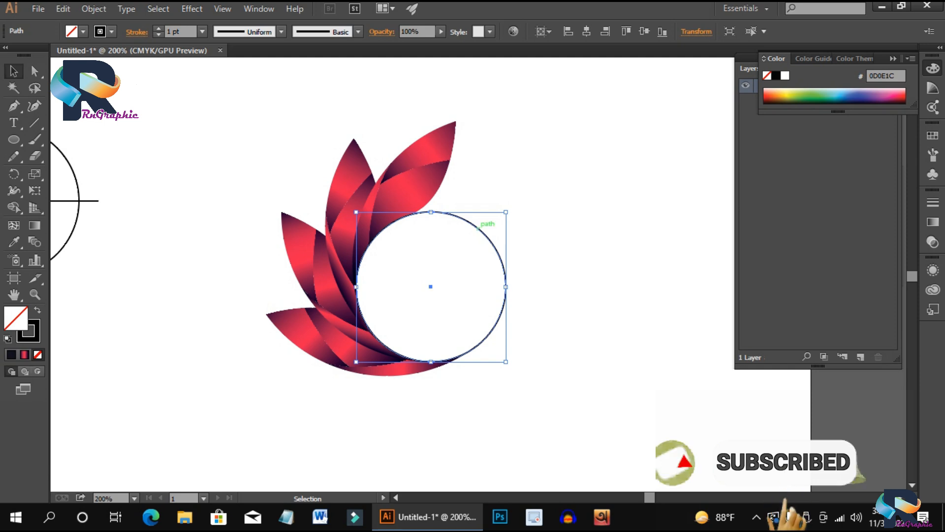
key(e)
click(932, 222)
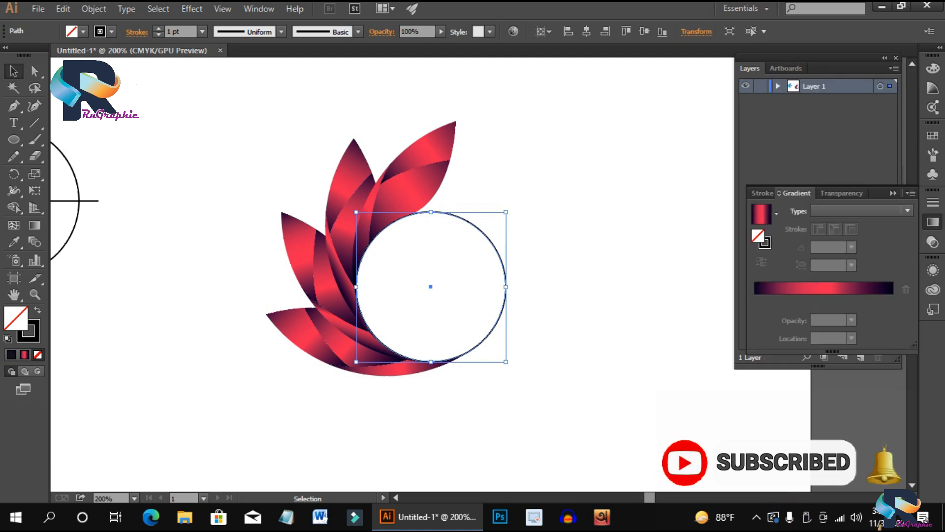
click(762, 214)
click(586, 276)
click(467, 295)
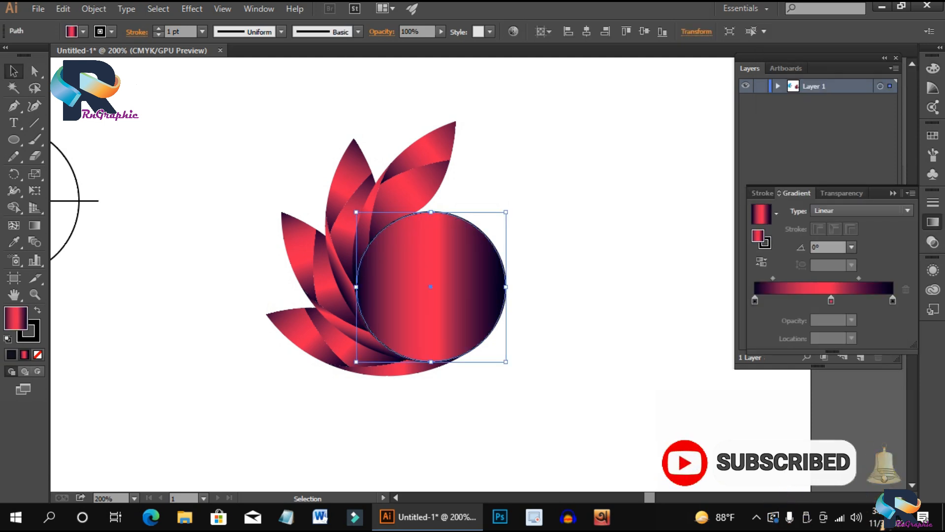
Step: Remove the stroke from the gradient-filled circle
key(x)
key(slash)
key(x)
click(586, 275)
Step: Undo a trial move of the circle and scale it down proportionally about its centre, leaving a narrow gap beside the leaves
drag(438, 288, 563, 282)
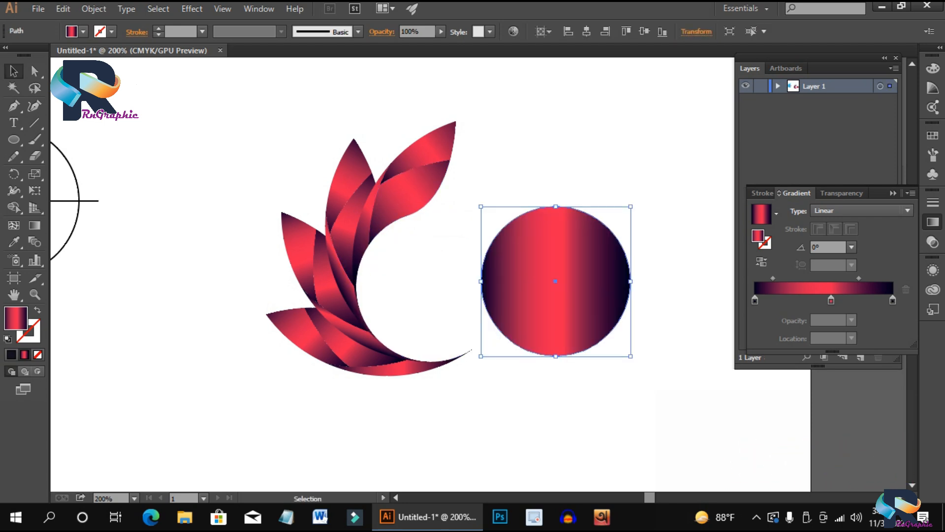
key(ctrl+z)
click(562, 282)
click(468, 288)
drag(505, 361, 499, 354)
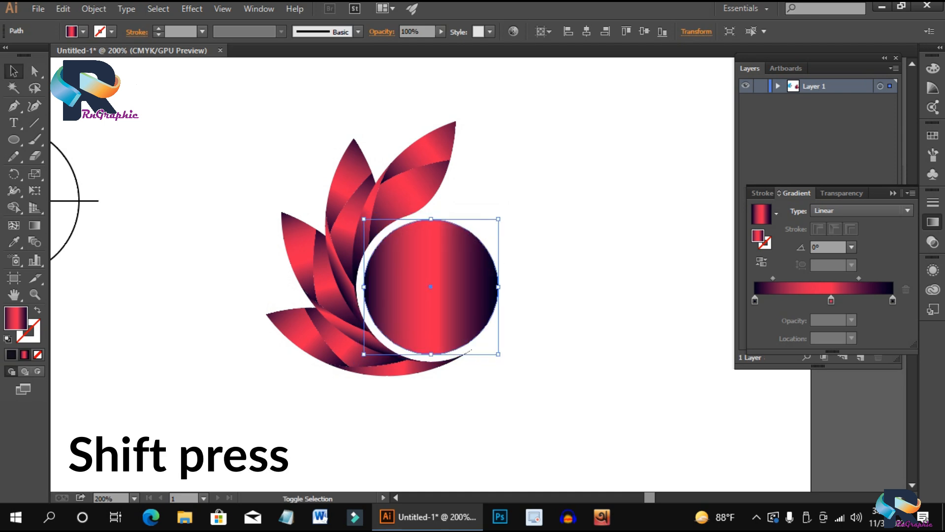
click(551, 335)
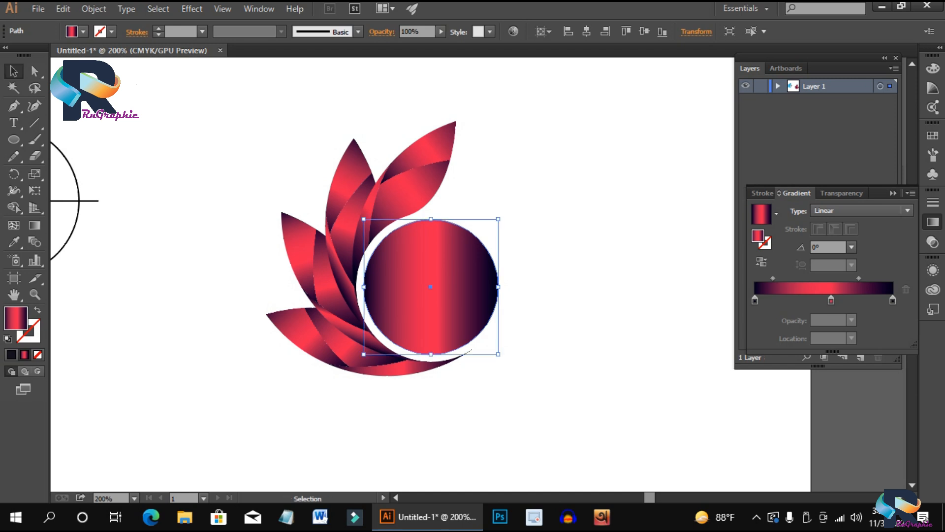
Step: Copy the circle, paste it in front, scale the copy down about its centre as an inner circle, and deselect it
click(63, 8)
click(88, 75)
click(63, 8)
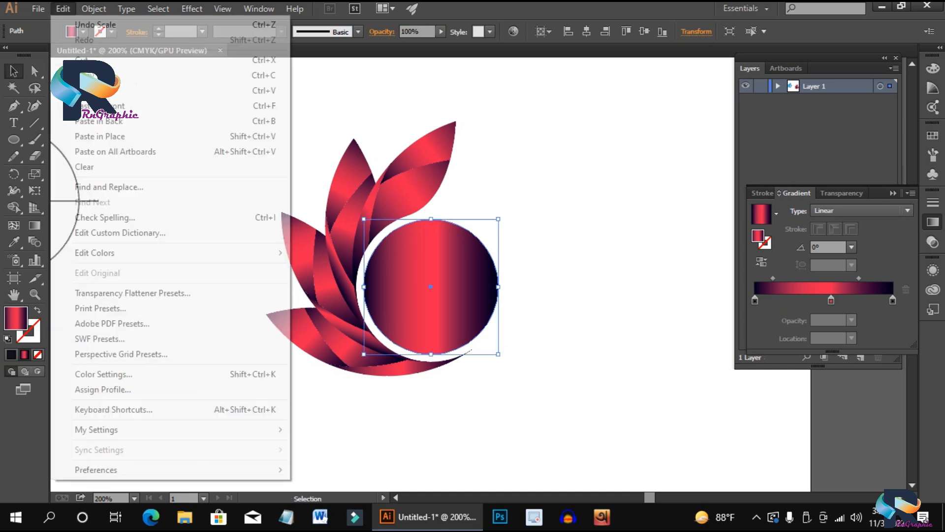
click(98, 105)
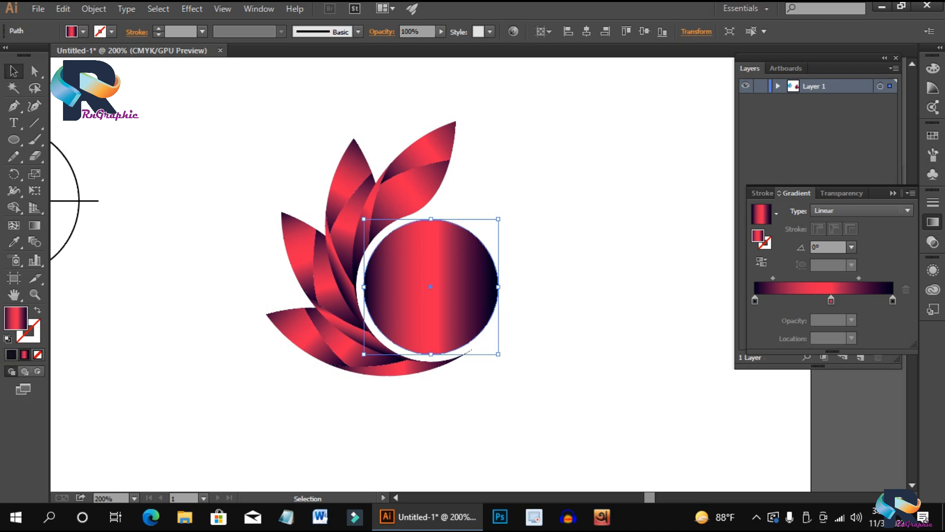
drag(498, 354, 483, 339)
key(ctrl+shift+a)
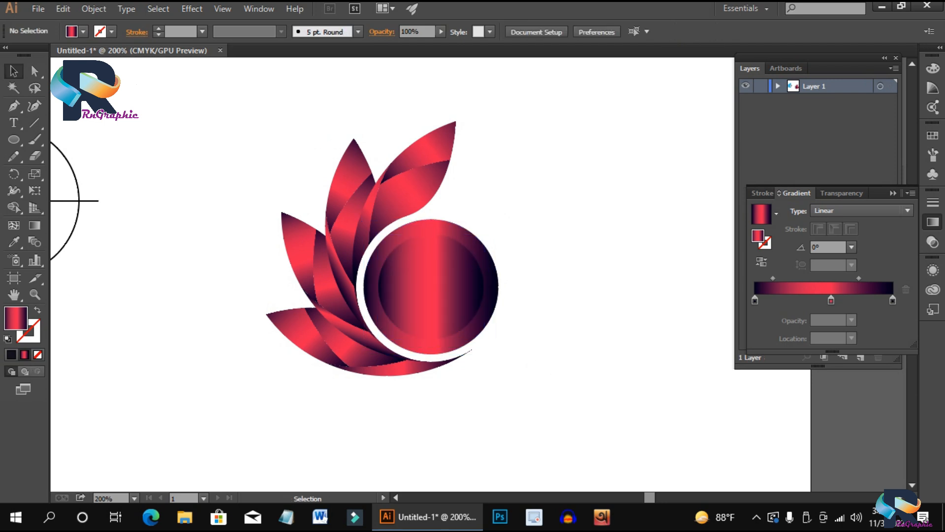
Step: Change the inner circle's gradient type to Radial and remove its first navy stop
click(431, 287)
click(862, 210)
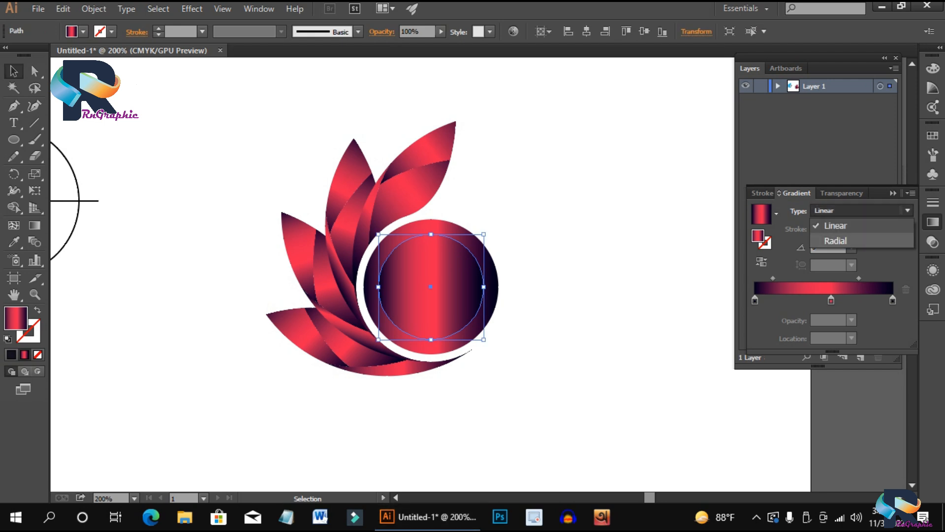
click(827, 239)
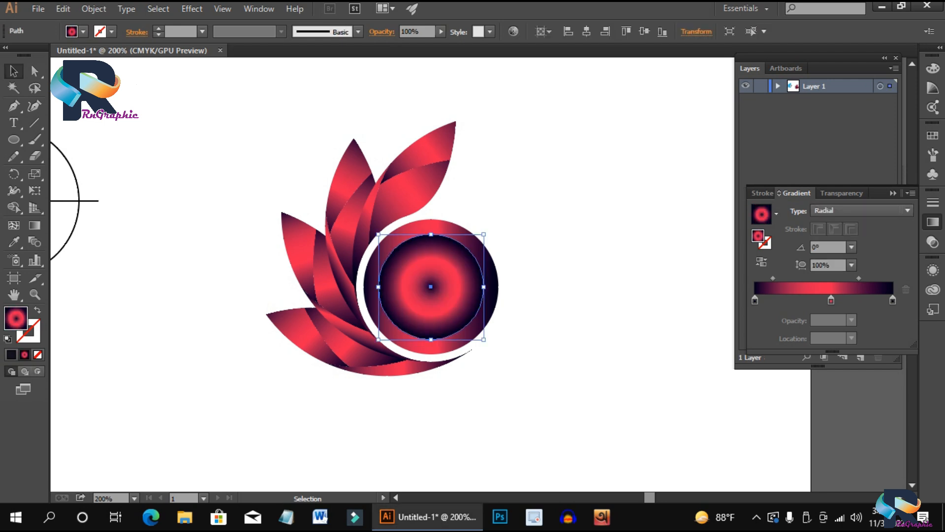
drag(754, 299, 760, 323)
key(ctrl+shift+a)
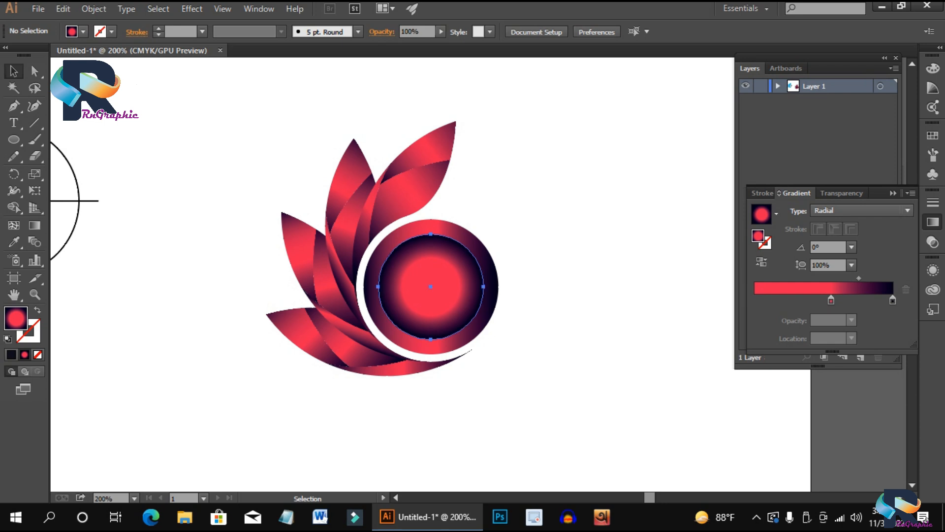
Step: Move the inner circle's red gradient stop to 2.96% and the midpoint to 79.73%, and deselect it
click(431, 287)
drag(831, 300, 759, 299)
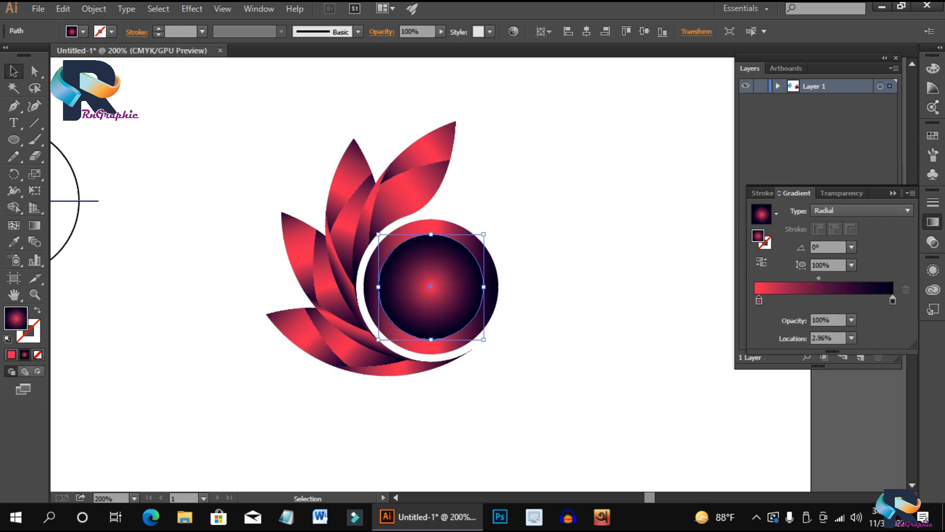
drag(819, 278, 866, 278)
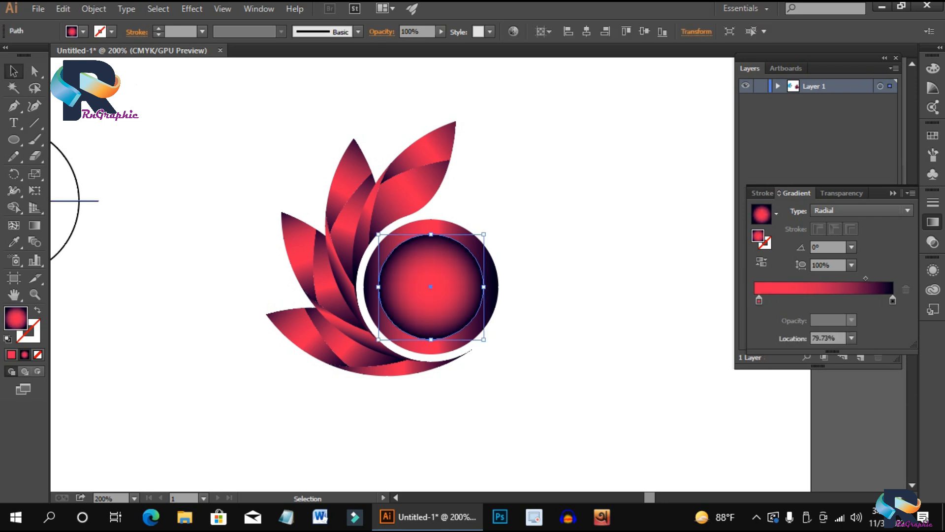
click(148, 212)
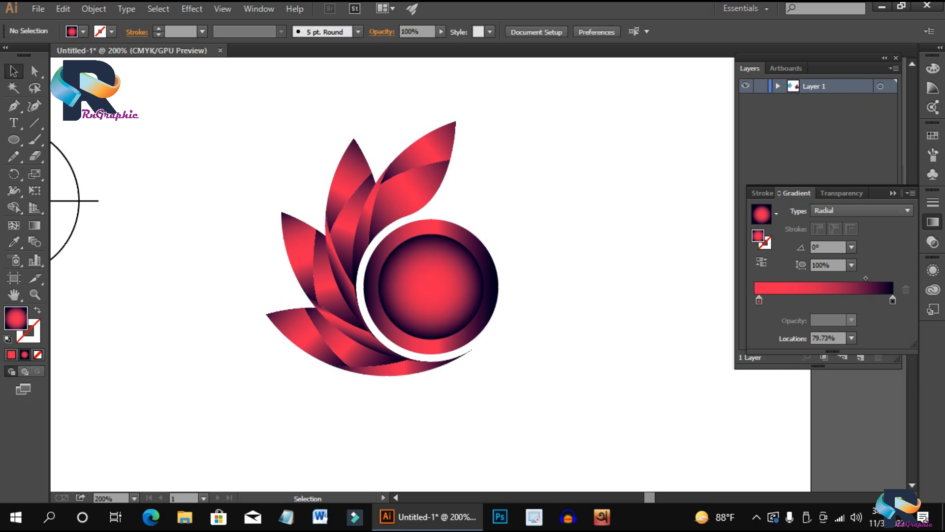
Step: Delete the blue leaf shape with its construction circle and lines beside the finished logo
key(ctrl+minus)
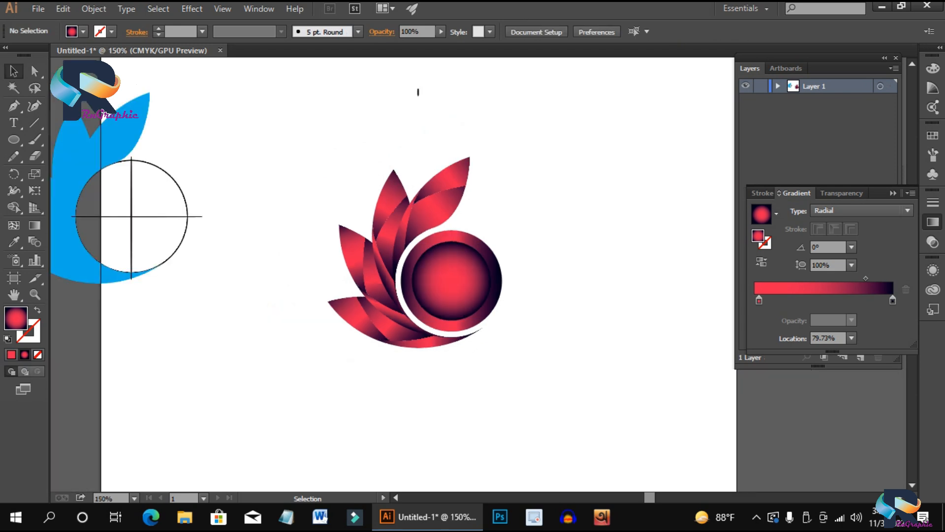
scroll(275, 211, down, 2)
key(ctrl+minus)
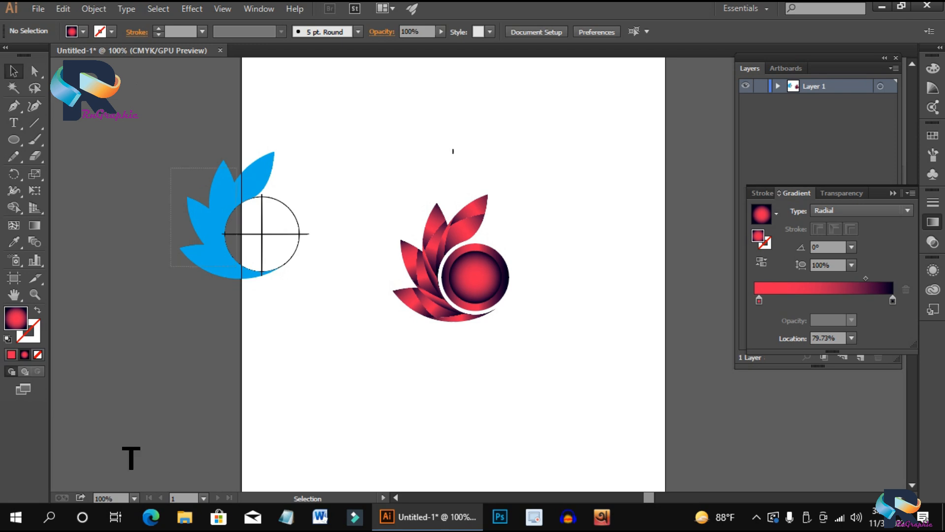
drag(236, 266, 315, 293)
key(Delete)
Step: Group all the leaf pieces and both circles of the logo
key(ctrl+plus)
drag(346, 139, 547, 427)
right_click(466, 308)
click(502, 164)
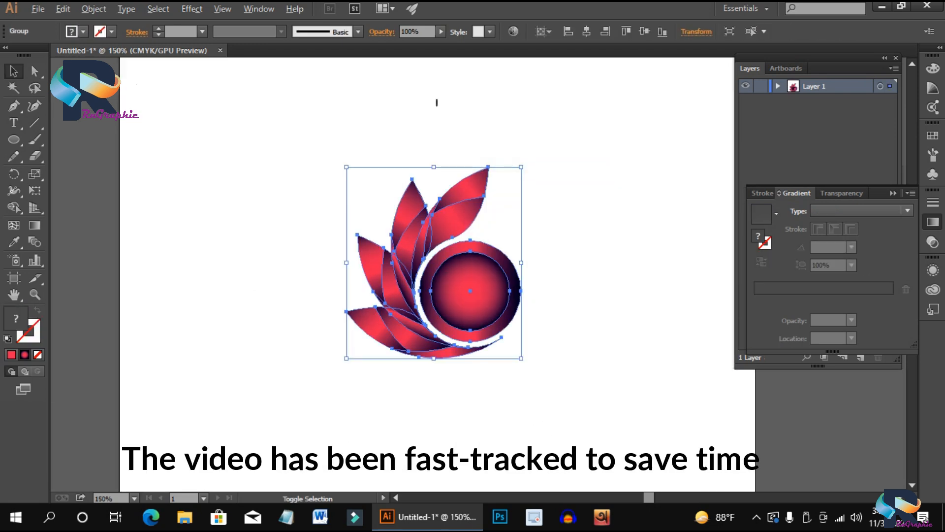
Step: Enlarge the grouped logo proportionally, reposition it on the artboard, and deselect it
drag(521, 359, 608, 438)
scroll(592, 345, down, 3)
drag(590, 339, 565, 340)
scroll(433, 382, right, 4)
scroll(435, 384, up, 2)
drag(495, 365, 509, 380)
click(552, 379)
scroll(551, 379, down, 4)
click(450, 241)
drag(450, 242, 436, 272)
click(442, 75)
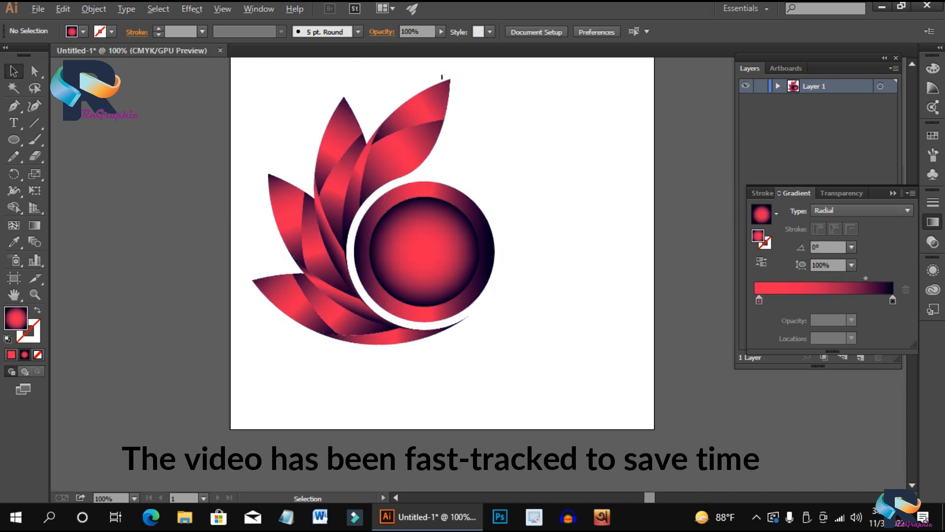
Step: Scale the grouped logo down slightly, nudge it downward on the artboard, and deselect it
key(ctrl+minus)
click(419, 310)
drag(462, 372, 453, 362)
drag(416, 315, 414, 325)
click(497, 295)
Step: Draw a circle outside the artboard and fill it with the preset gradient that fades to transparent
drag(157, 133, 238, 215)
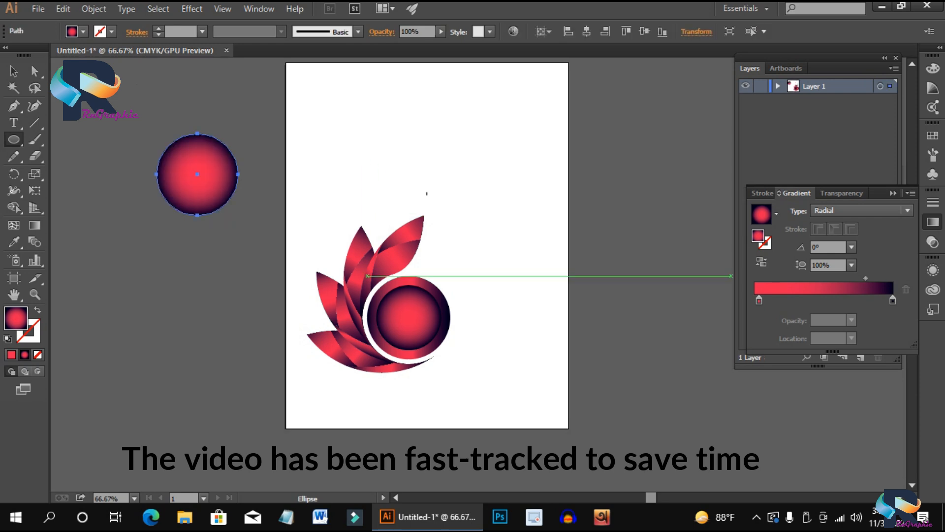
click(777, 214)
click(701, 283)
Step: Recolour both stops of the new circle's transparent gradient, starting from black, and change its type to Radial
double_click(755, 301)
click(742, 343)
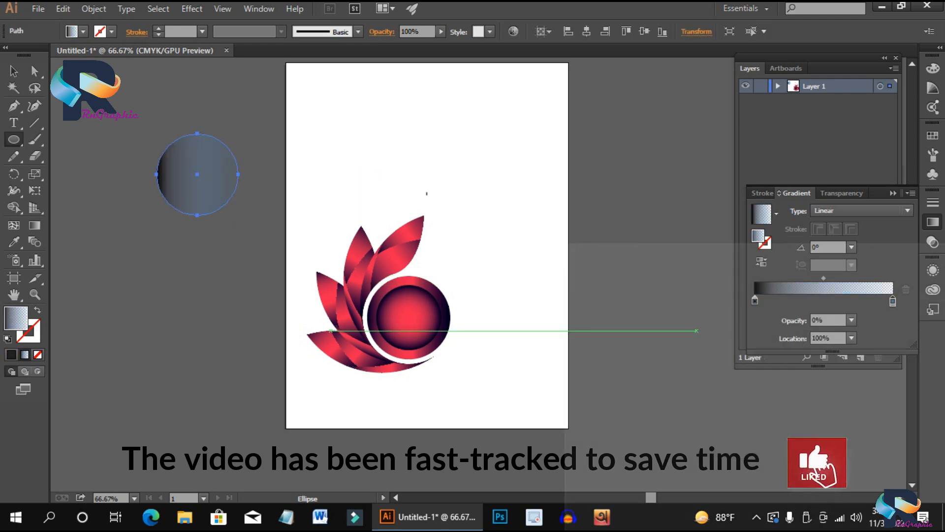
double_click(893, 300)
click(731, 343)
click(907, 211)
click(835, 240)
Step: Move the faded circle below the logo and flatten it into a wide elliptical shadow
key(v)
drag(197, 174, 575, 384)
drag(516, 396, 429, 388)
drag(385, 428, 384, 413)
drag(385, 379, 384, 387)
drag(281, 387, 294, 387)
drag(484, 388, 484, 387)
click(512, 391)
Step: Fine-tune the shadow ellipse's position to centre it beneath the logo's circle, and deselect it
click(417, 389)
click(512, 391)
drag(414, 389, 392, 410)
drag(405, 386, 422, 390)
click(512, 392)
click(419, 384)
click(512, 392)
click(512, 392)
click(422, 393)
click(512, 391)
Step: Group the logo together with its shadow ellipse
drag(308, 209, 503, 425)
right_click(444, 355)
click(479, 419)
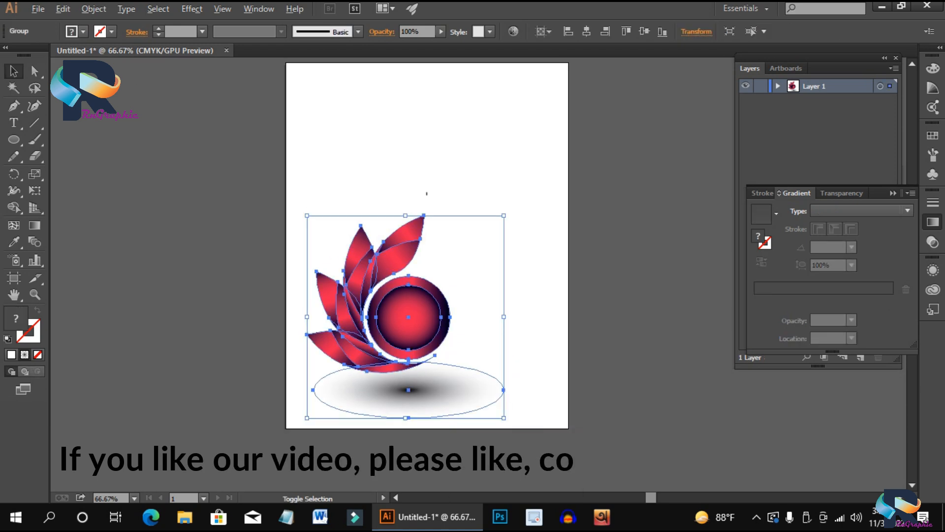
Step: Duplicate the grouped logo above the original, scale the copy down and place it in the upper part of the artboard
drag(408, 317, 528, 199)
drag(623, 97, 586, 135)
drag(528, 198, 508, 226)
Step: Enlarge the original logo and shift it so that it fills the artboard's lower left area
click(511, 345)
drag(416, 345, 407, 342)
drag(494, 415, 506, 427)
drag(392, 345, 398, 341)
click(492, 327)
Step: Resize the smaller logo copy to about half the large logo's size and position it above right of the large one
click(510, 176)
drag(568, 290, 574, 297)
click(549, 320)
drag(516, 273, 518, 248)
drag(576, 274, 561, 257)
drag(504, 223, 506, 237)
Step: Duplicate the medium logo up and to its left, shrink the new copy to about half size and adjust its position
drag(503, 223, 421, 129)
drag(481, 177, 437, 152)
click(493, 134)
scroll(472, 142, left, 1)
click(473, 148)
scroll(458, 188, down, 1)
scroll(457, 187, down, 1)
scroll(458, 187, up, 2)
scroll(458, 187, down, 1)
scroll(458, 187, up, 3)
scroll(458, 187, right, 1)
drag(408, 194, 407, 197)
click(444, 179)
Step: Nudge the large logo slightly up and to the right, and deselect it
click(411, 426)
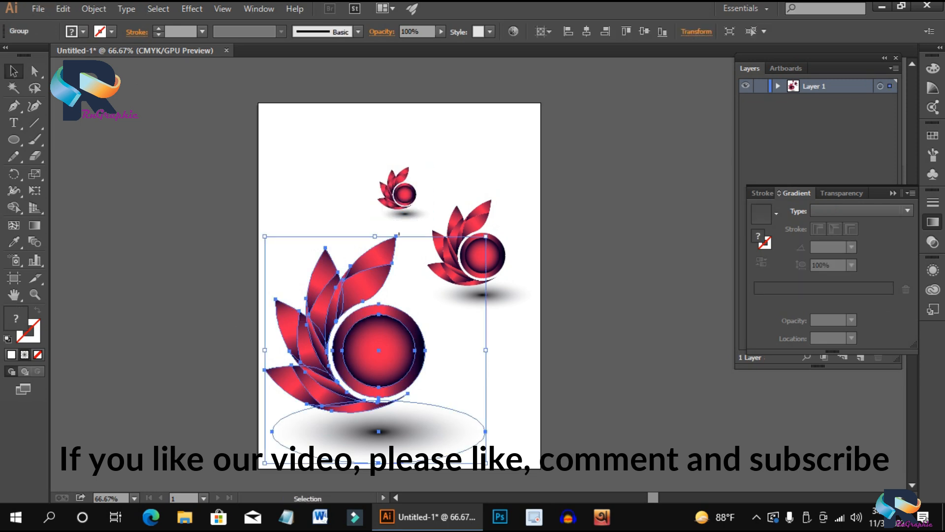
drag(411, 427, 414, 422)
click(465, 367)
Step: Draw a rectangle covering all three logos and fill it with white
click(14, 140)
click(53, 141)
drag(267, 139, 535, 463)
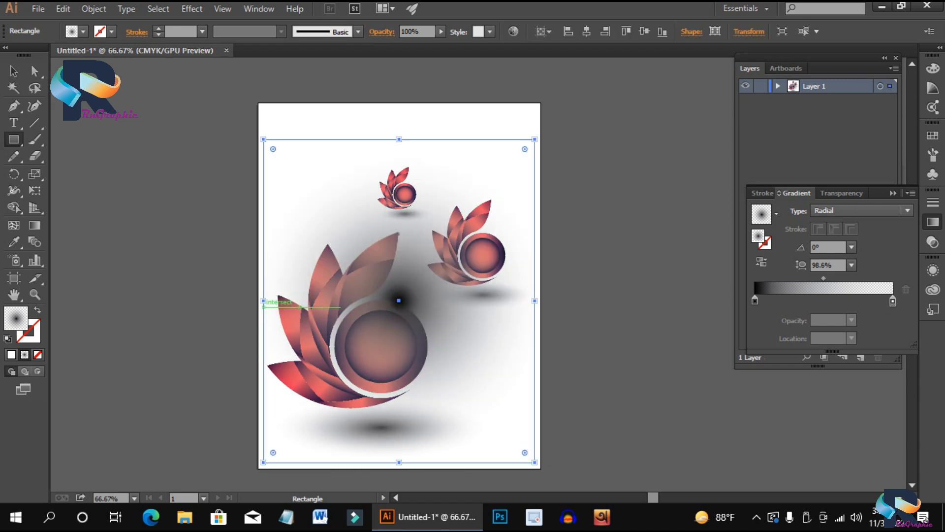
click(83, 32)
click(28, 64)
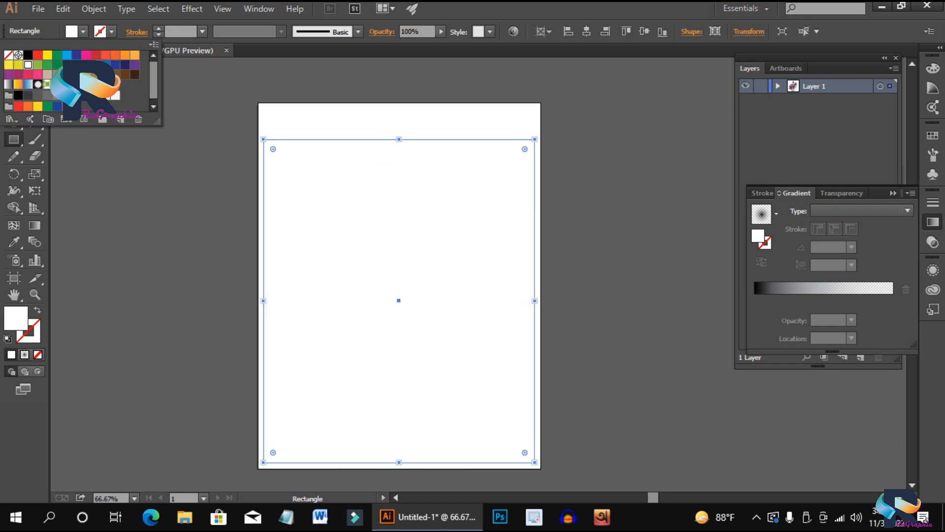
Step: Send the white rectangle backward behind the three logos and deselect it
key(v)
key(ctrl+bracketleft)
key(ctrl+bracketleft)
key(ctrl+bracketleft)
drag(535, 304, 535, 303)
click(557, 303)
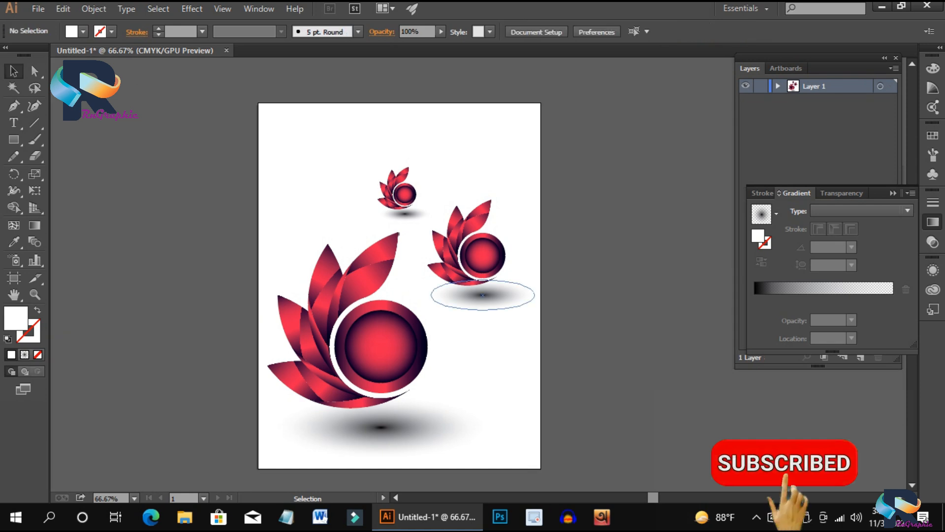
click(498, 293)
click(561, 286)
click(407, 173)
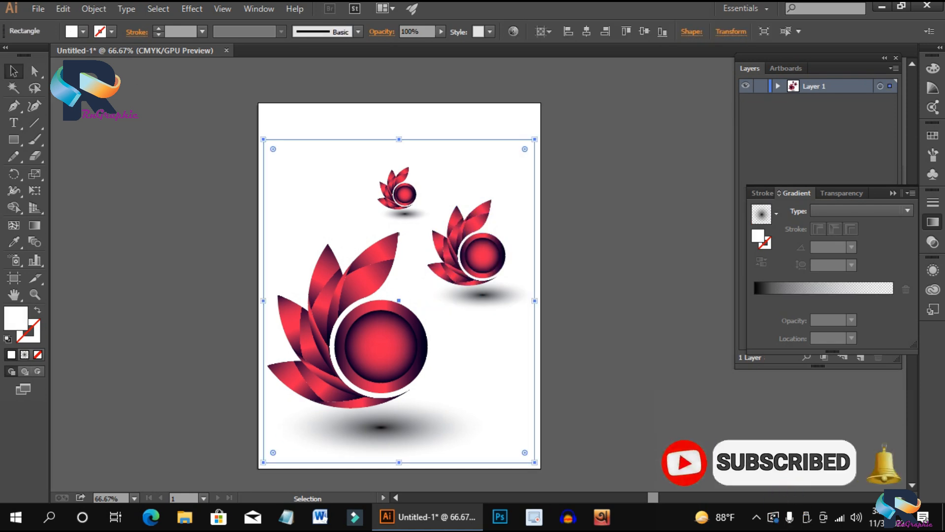
click(217, 354)
Step: Save the document as an Adobe Illustrator file named "3D Logo 2" in the MY DESIGN folder, in Illustrator CC version
click(38, 9)
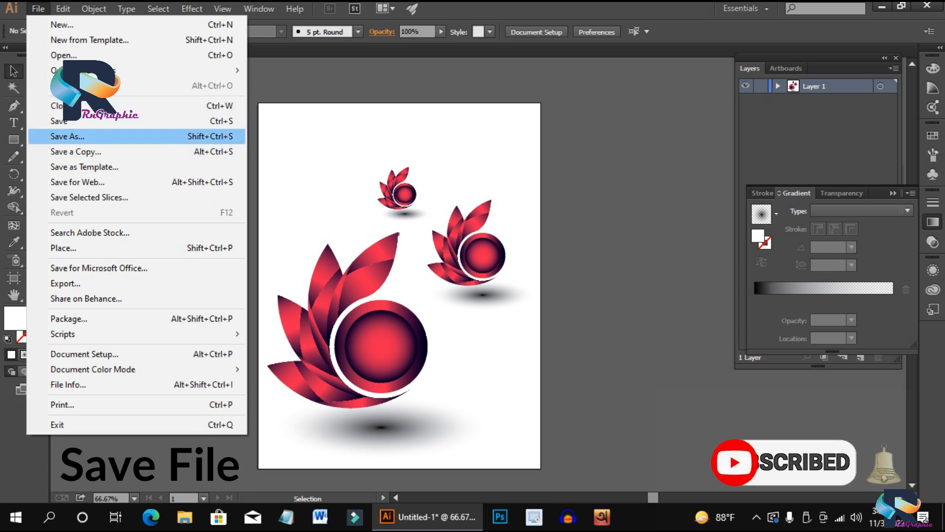
click(67, 135)
drag(473, 112, 611, 63)
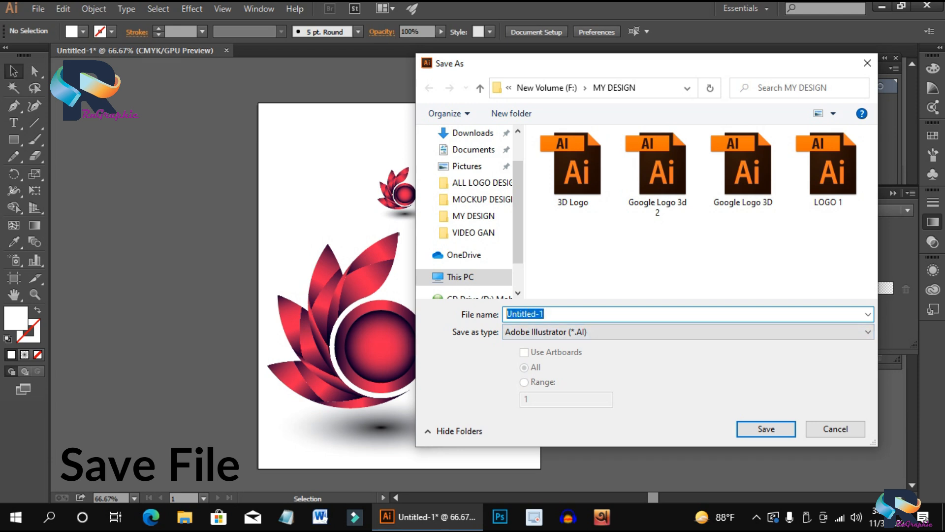
text(3d)
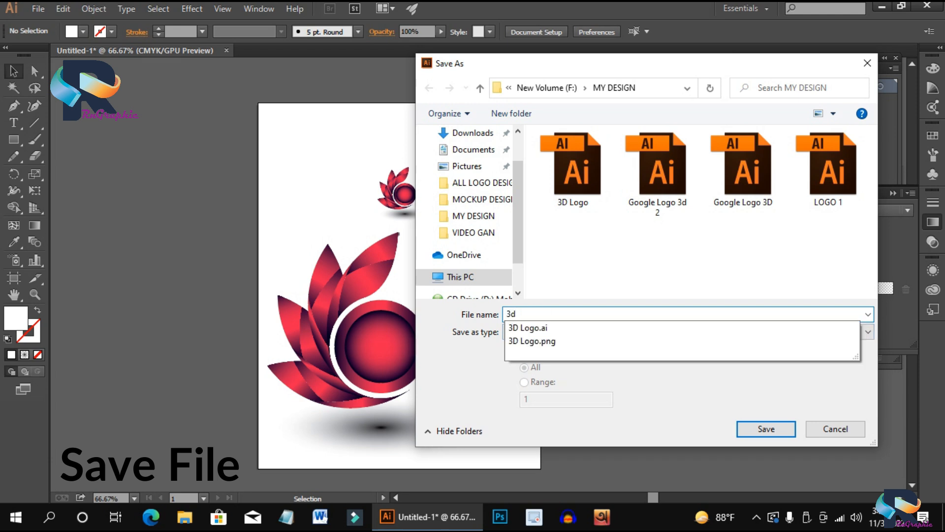
key(Down)
key(Return)
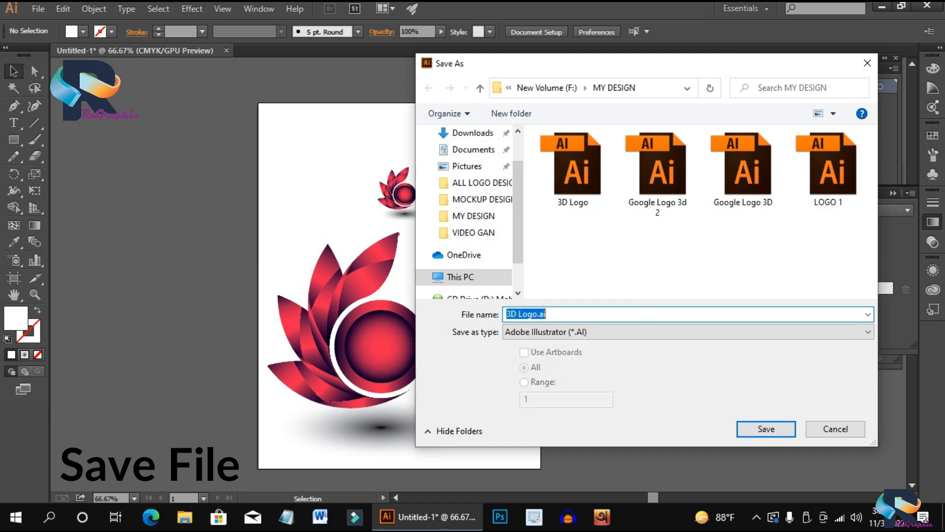
key(BackSpace)
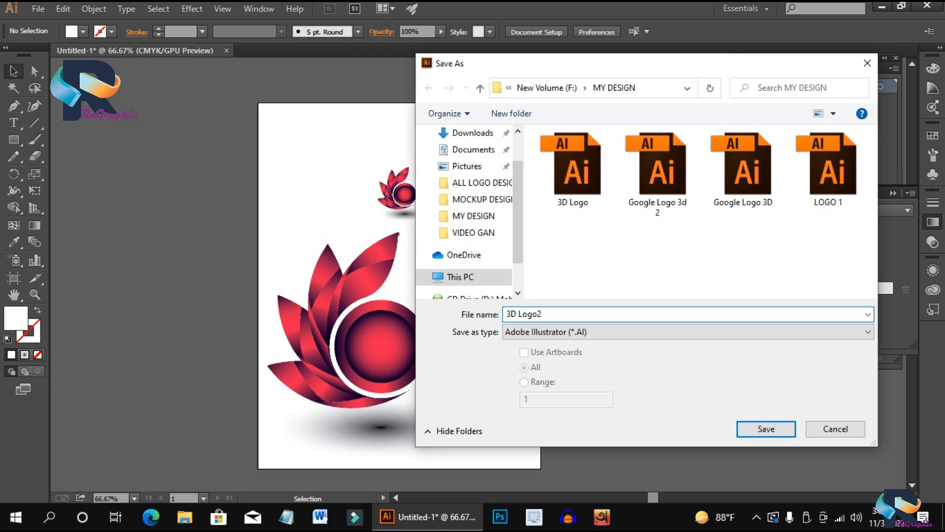
click(766, 429)
click(412, 68)
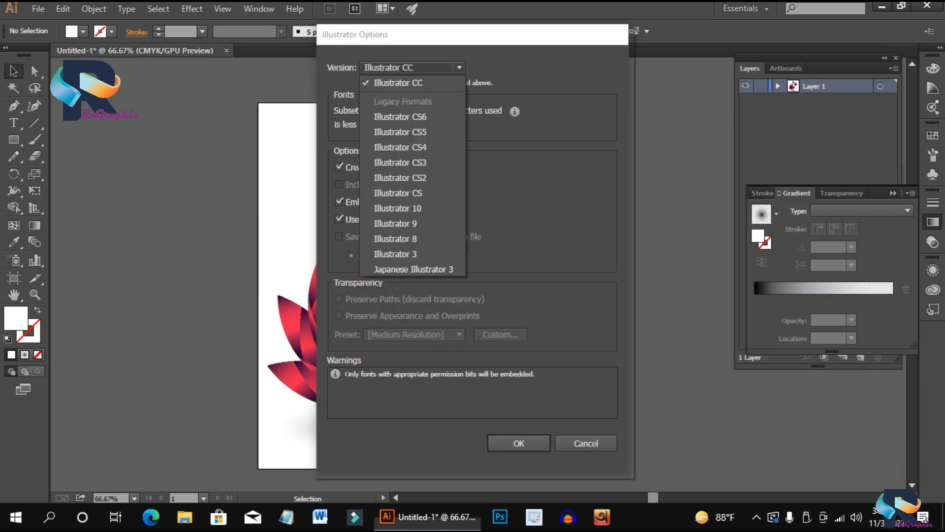
click(412, 67)
click(519, 443)
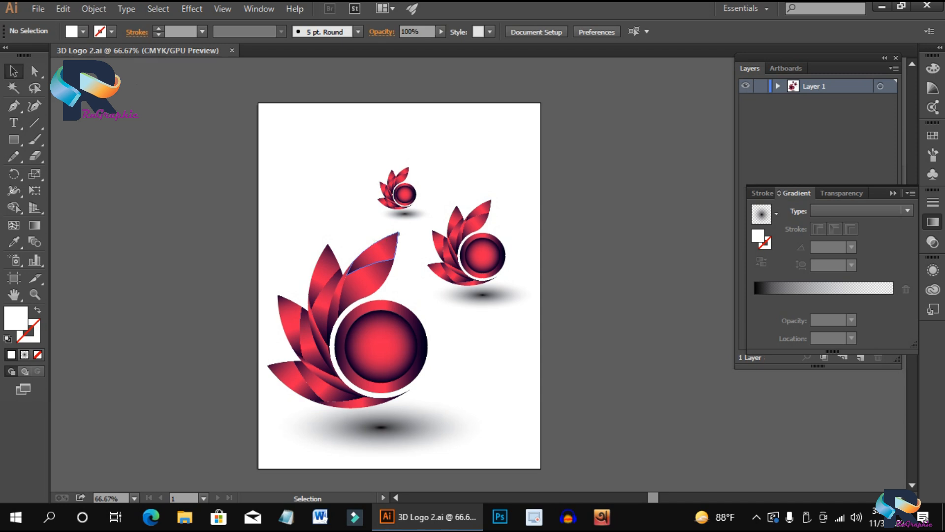
Step: Export the artwork as PNG "3D Logo 2" to the MY DESIGN folder at High (300 ppi) resolution with a transparent background
click(38, 8)
click(49, 212)
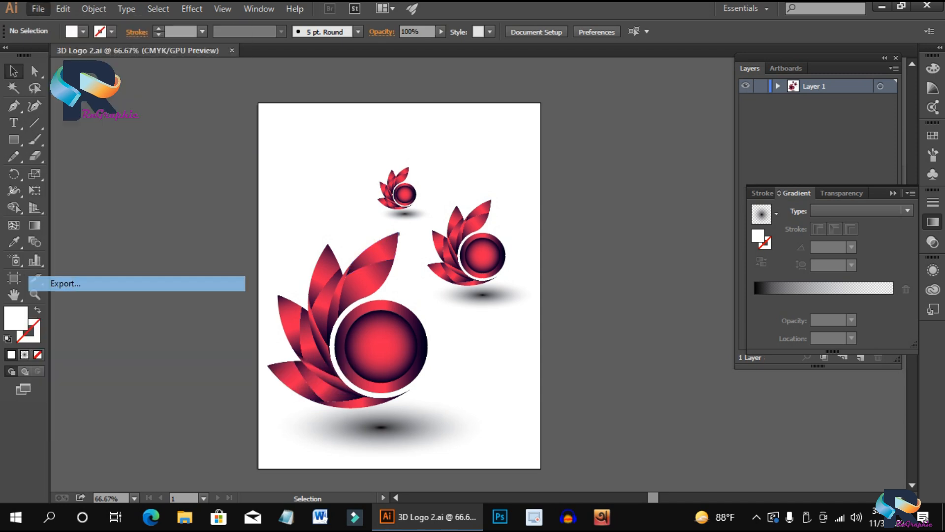
click(686, 332)
click(541, 449)
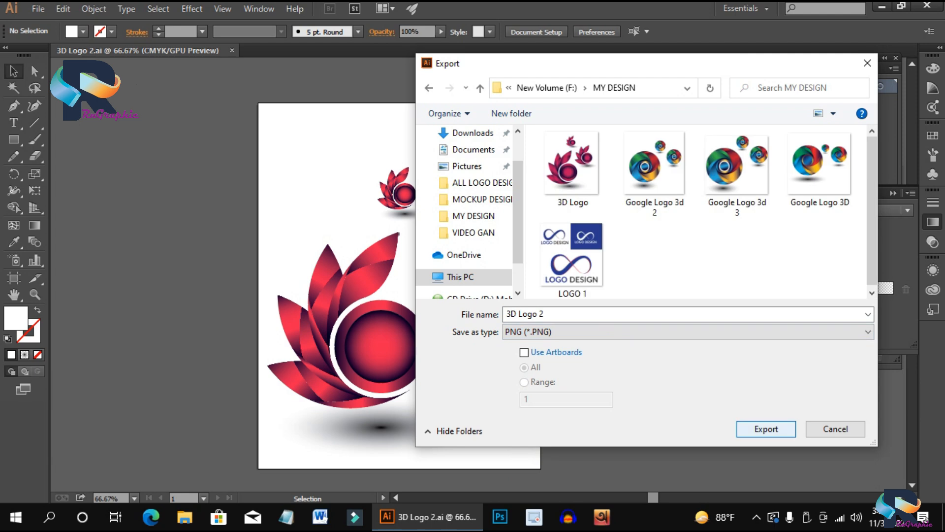
click(766, 429)
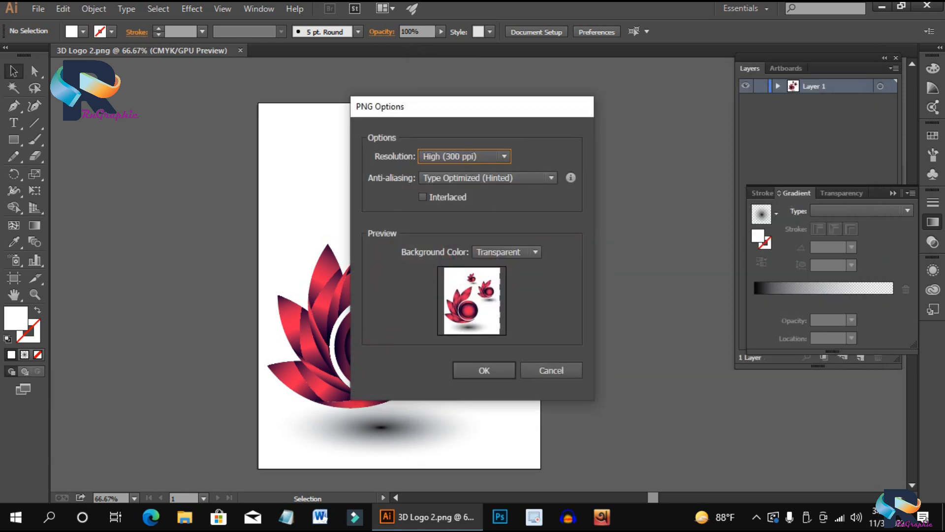
key(Return)
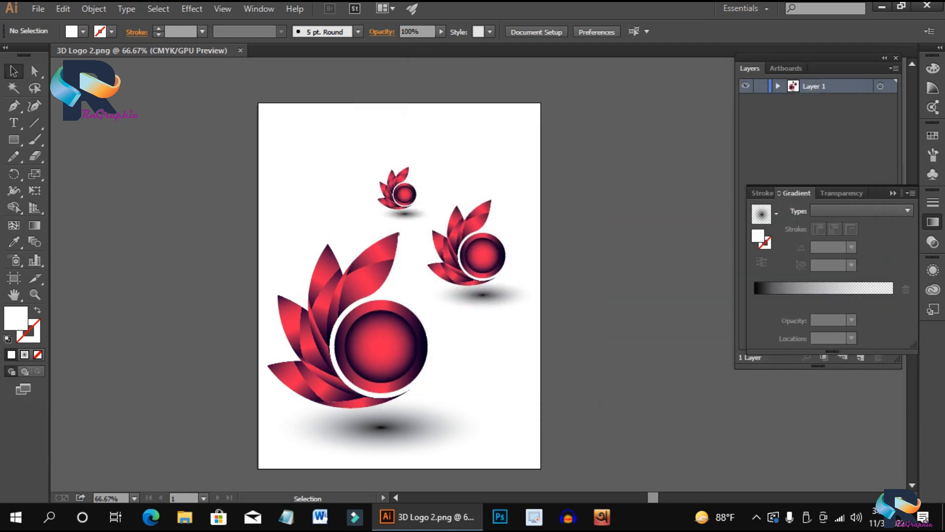